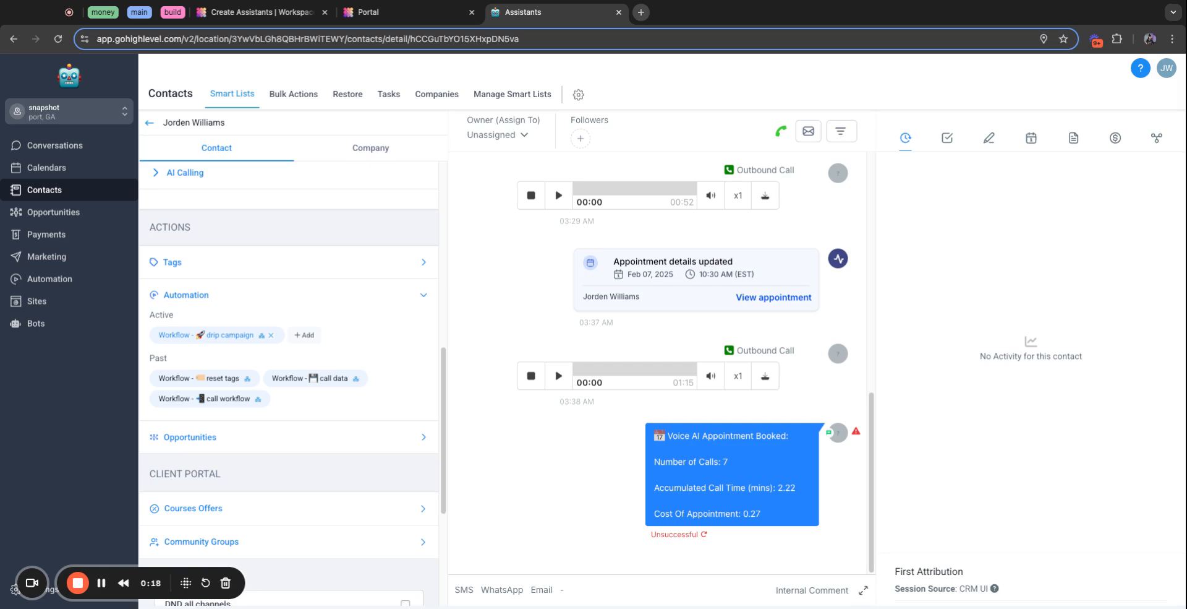
Examine the number of calls, accumulated call time and appointment cost in the Voice AI Appointment Booked message.
{"action": "triple_click", "coordinate": [691, 462]}
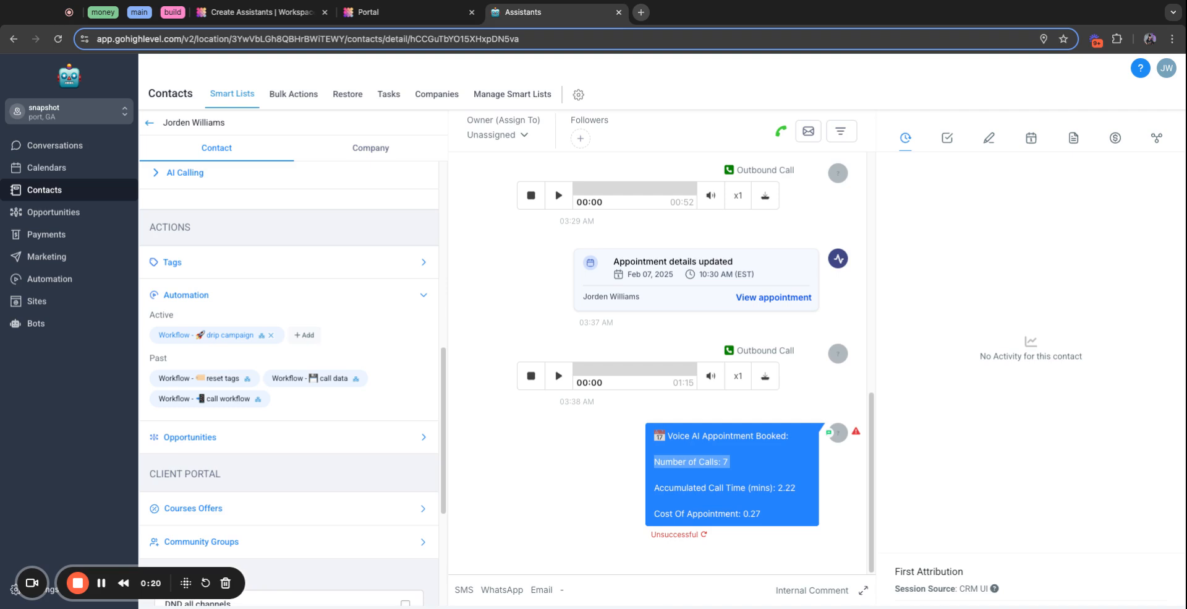
{"action": "double_click", "coordinate": [735, 487]}
{"action": "double_click", "coordinate": [731, 462]}
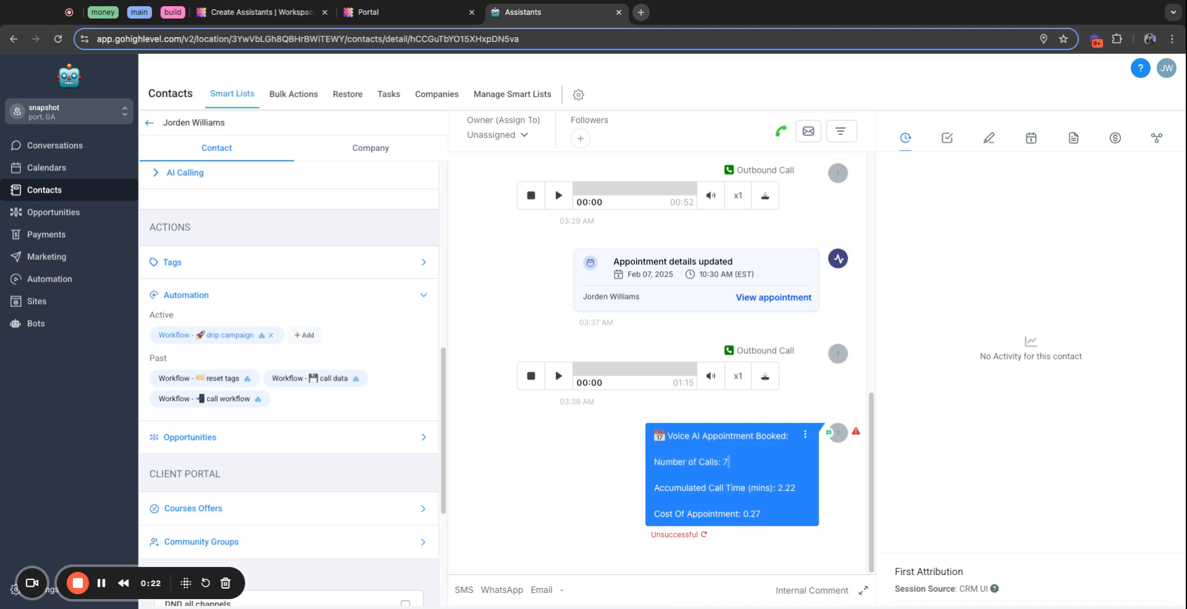
{"action": "double_click", "coordinate": [726, 462]}
{"action": "triple_click", "coordinate": [786, 488]}
{"action": "double_click", "coordinate": [787, 487]}
{"action": "double_click", "coordinate": [752, 513]}
{"action": "left_click", "coordinate": [752, 549]}
Go to the automation workflows and open the easy version folder inside the call deployment folder.
{"action": "left_click", "coordinate": [55, 145]}
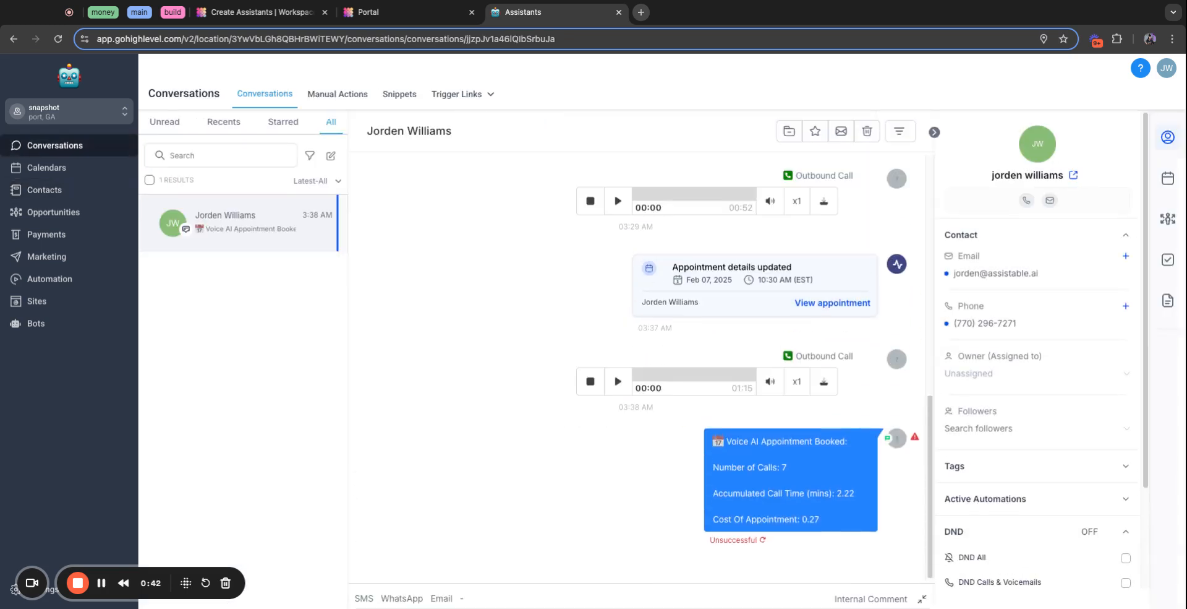
{"action": "left_click", "coordinate": [49, 278]}
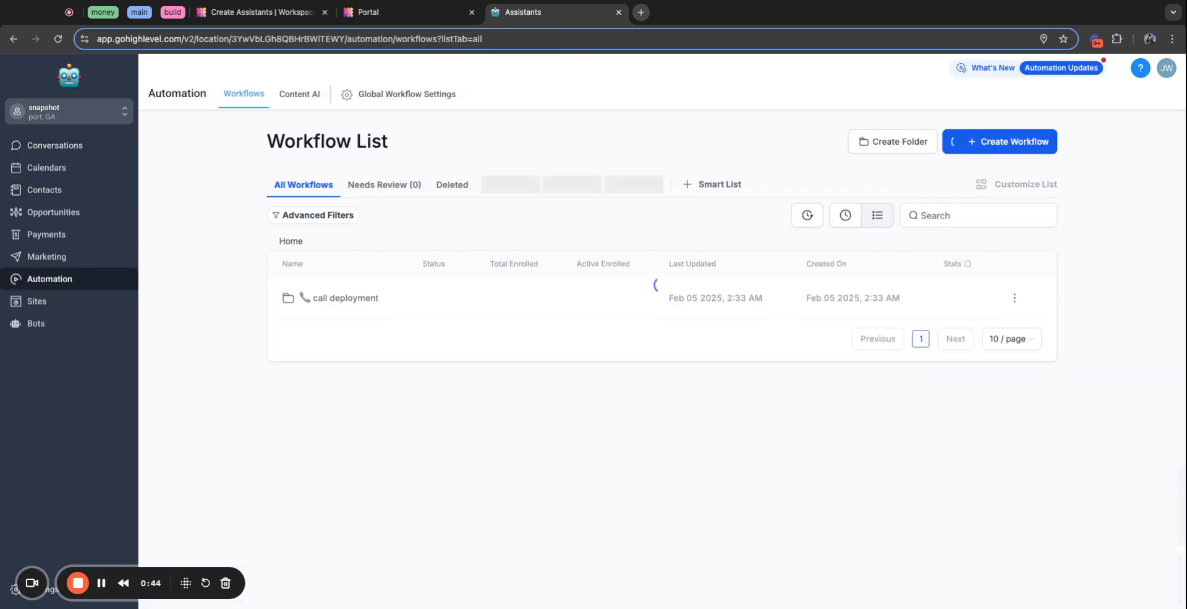
{"action": "left_click", "coordinate": [660, 299]}
{"action": "left_click", "coordinate": [661, 339]}
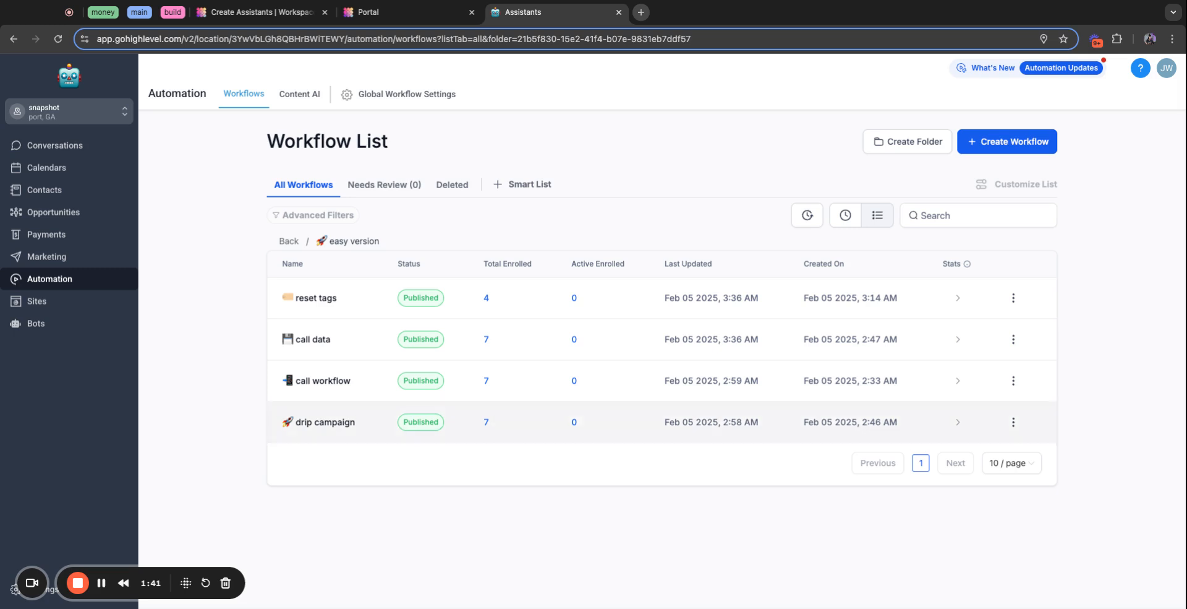
Open the drip campaign workflow and review the settings of its drip and 'make ai call' tag actions.
{"action": "left_click", "coordinate": [324, 422]}
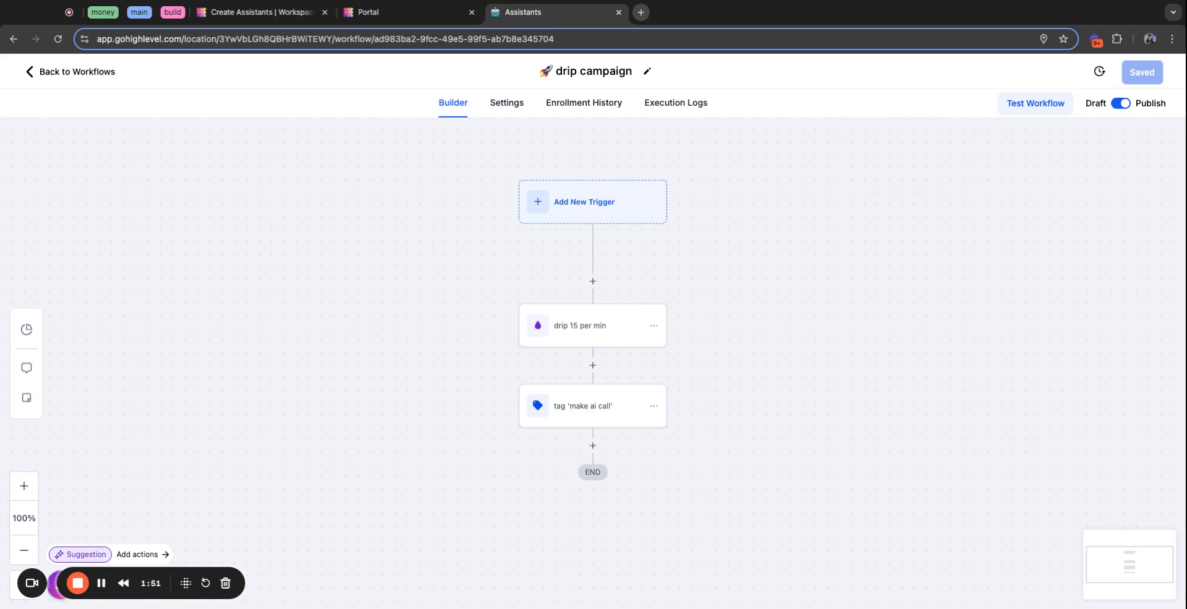
{"action": "left_click", "coordinate": [592, 325]}
{"action": "left_click", "coordinate": [1168, 142]}
{"action": "left_click", "coordinate": [592, 406]}
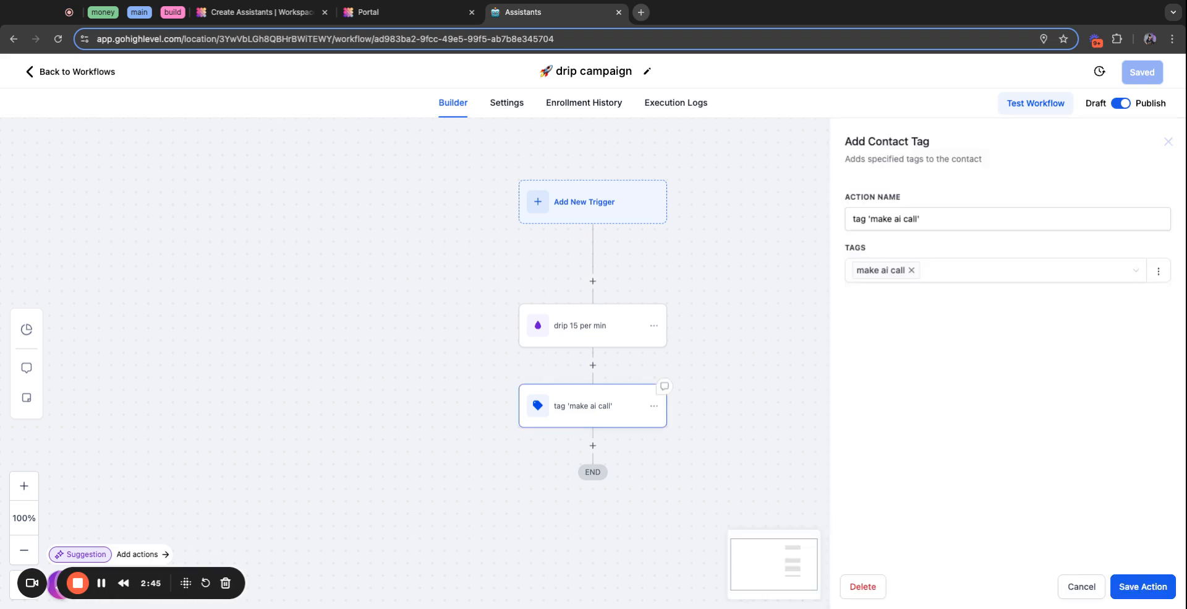
{"action": "left_click", "coordinate": [1168, 142]}
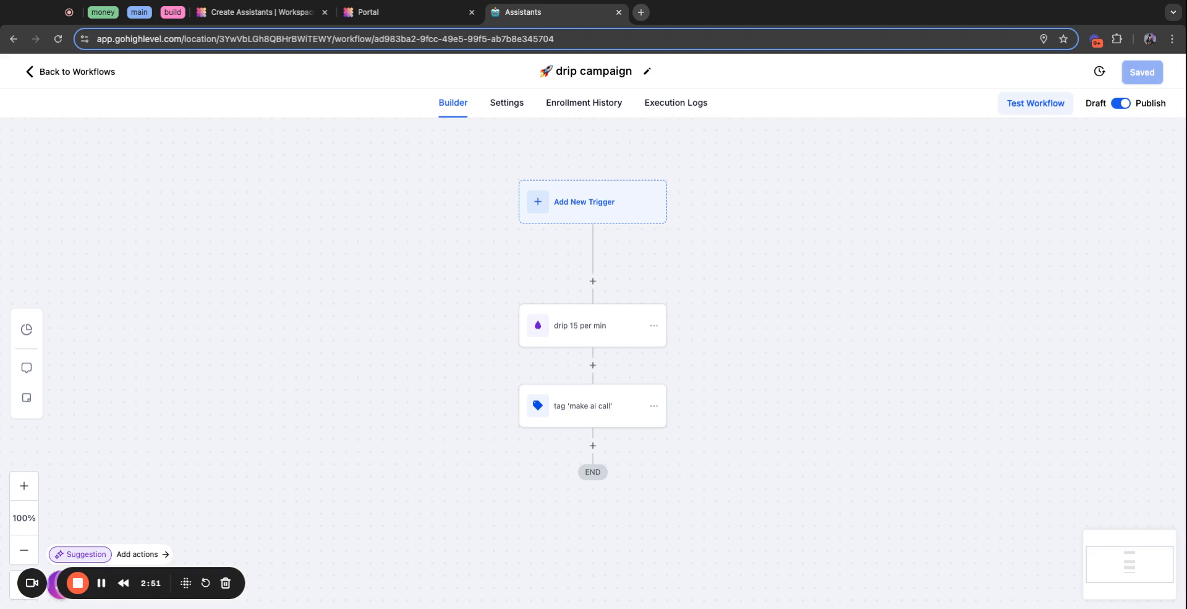
Open the call workflow and review the assistant ID and custom variables of its Make AI Call action.
{"action": "left_click", "coordinate": [70, 71]}
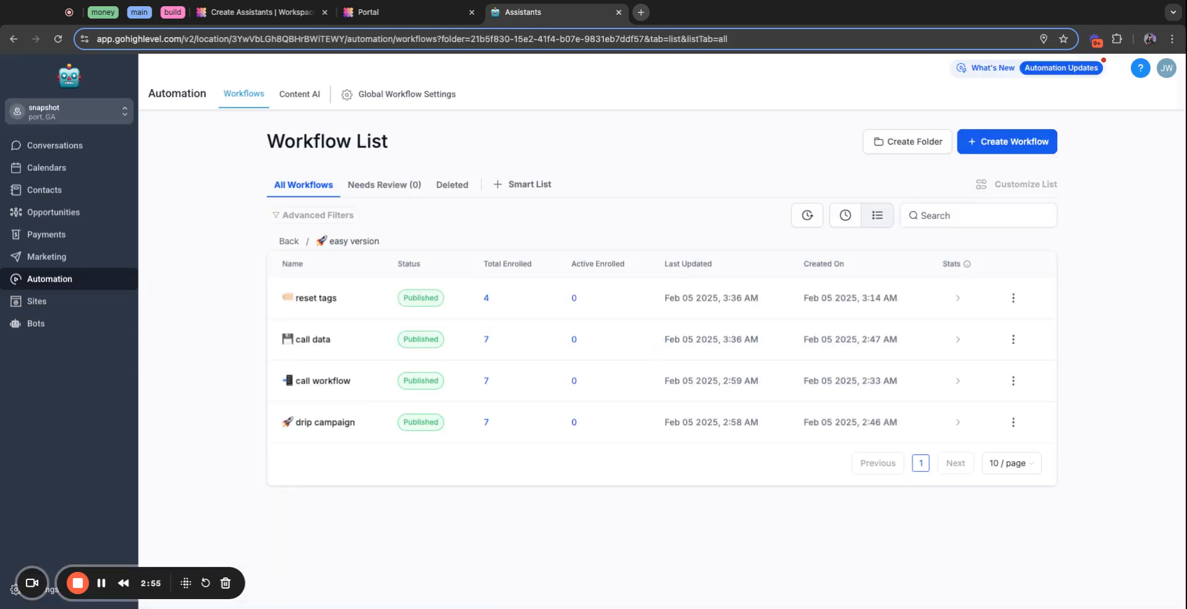
{"action": "left_click", "coordinate": [323, 381]}
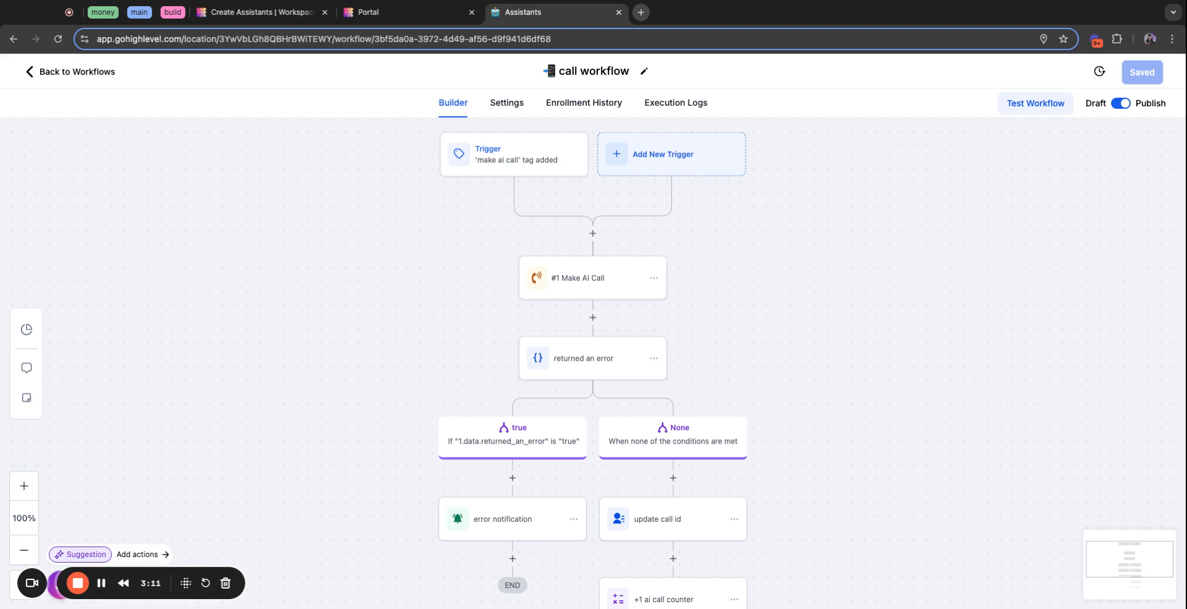
{"action": "scroll", "coordinate": [592, 365], "scroll_direction": "down", "scroll_amount": 1}
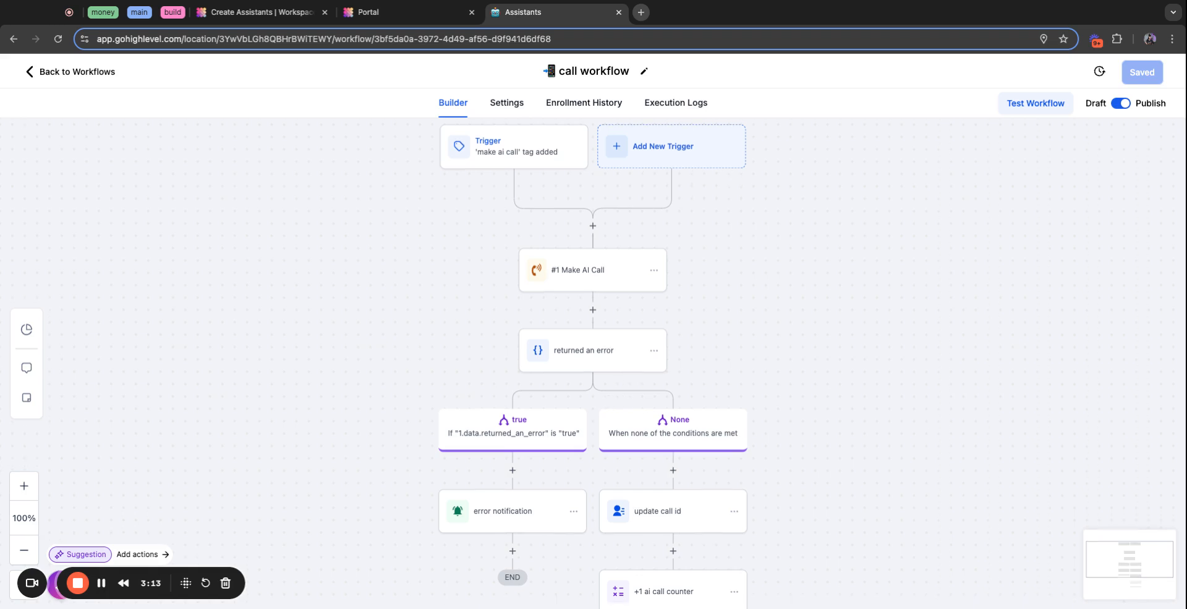
{"action": "left_click", "coordinate": [592, 270]}
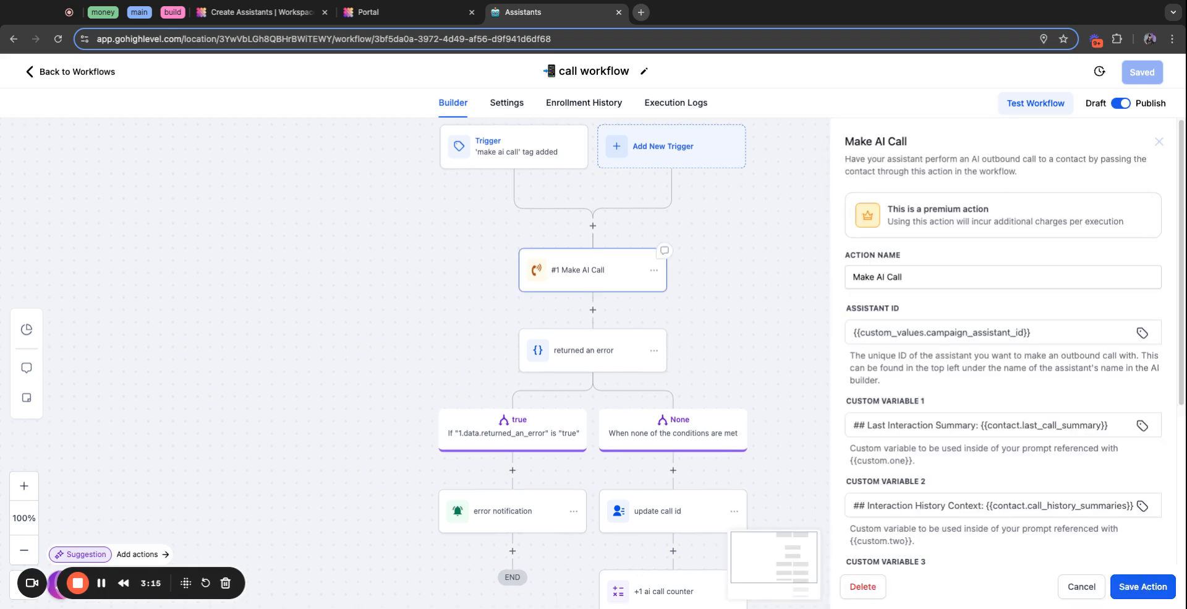
{"action": "scroll", "coordinate": [1015, 341], "scroll_direction": "down", "scroll_amount": 1}
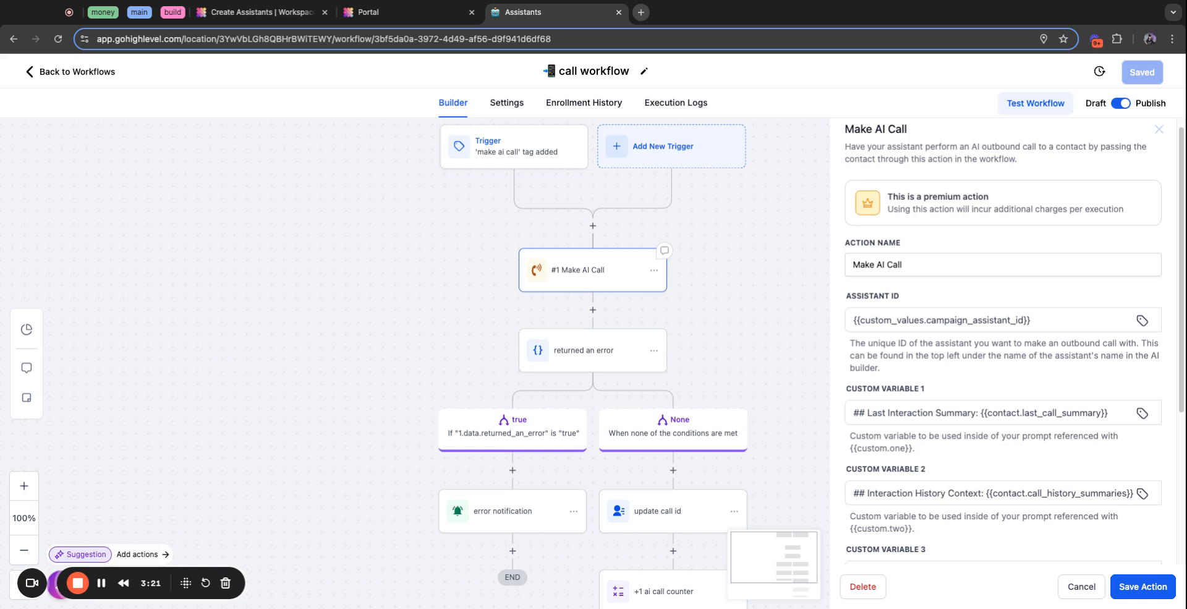
{"action": "scroll", "coordinate": [1003, 340], "scroll_direction": "down", "scroll_amount": 3}
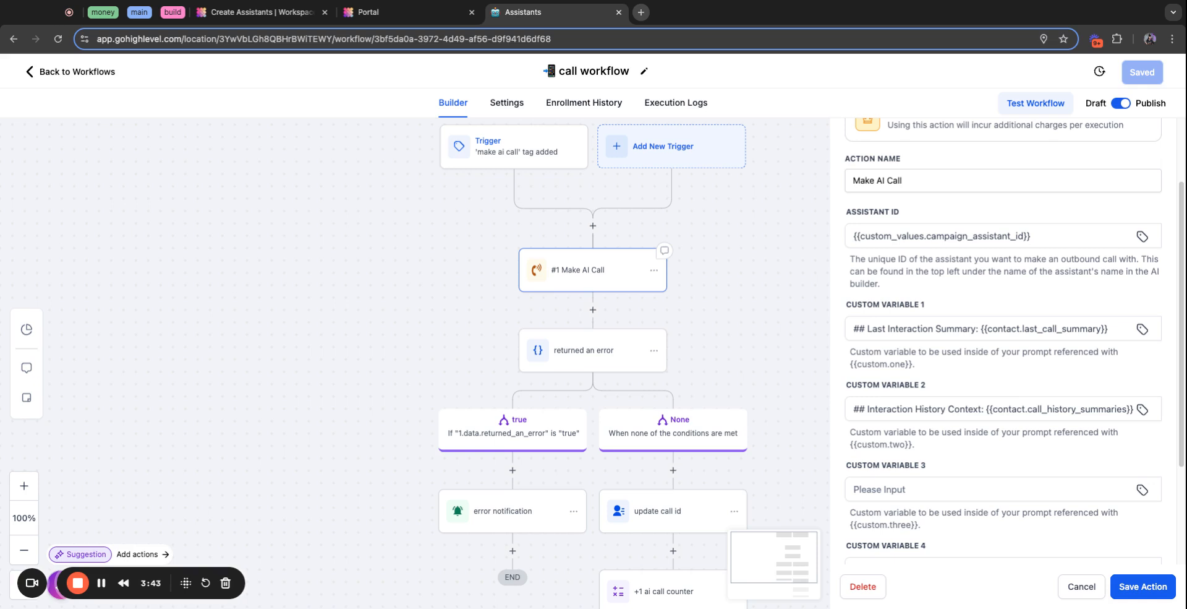
{"action": "scroll", "coordinate": [1002, 340], "scroll_direction": "down", "scroll_amount": 2}
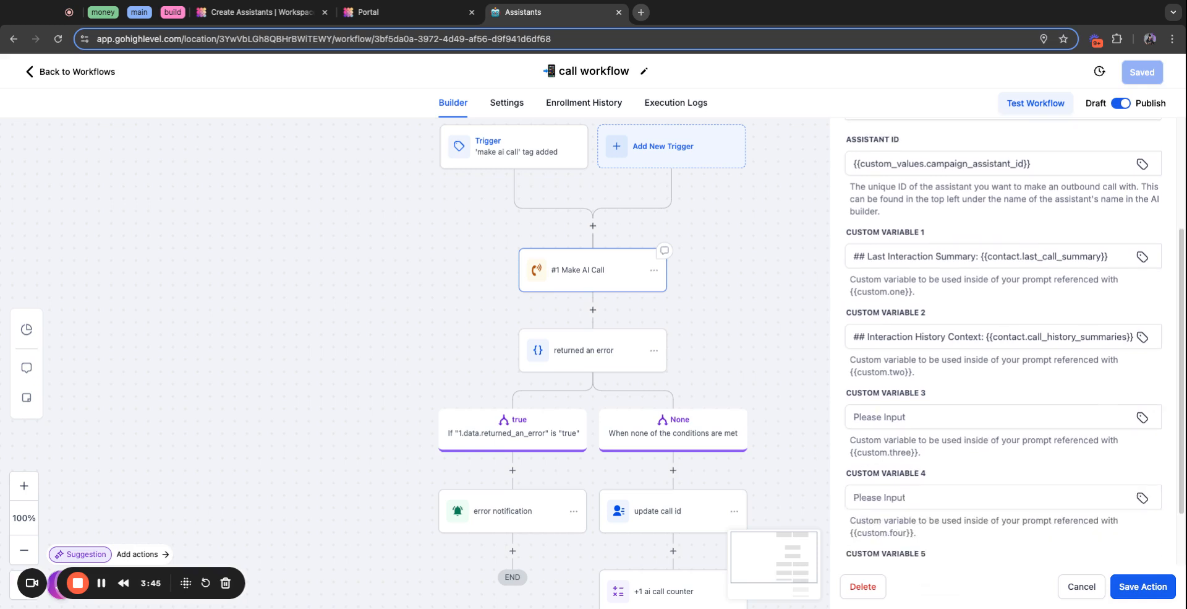
{"action": "scroll", "coordinate": [1002, 341], "scroll_direction": "up", "scroll_amount": 5}
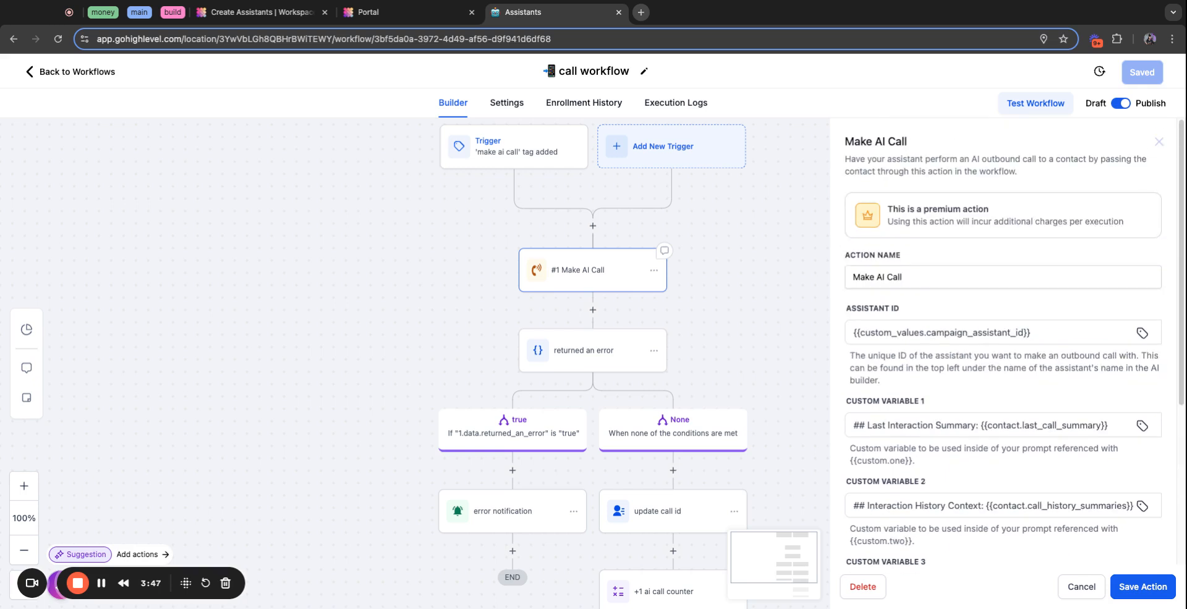
{"action": "left_click", "coordinate": [1159, 142]}
Review the branch settings of the returned an error condition and close it without changes.
{"action": "scroll", "coordinate": [593, 363], "scroll_direction": "down", "scroll_amount": 1}
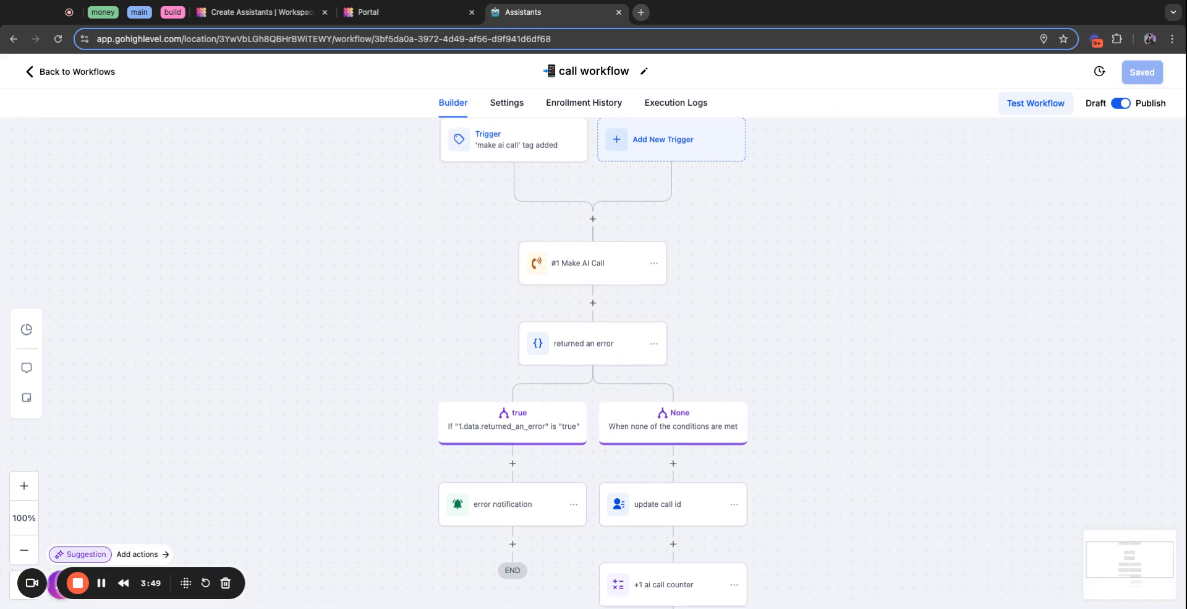
{"action": "left_click", "coordinate": [592, 343]}
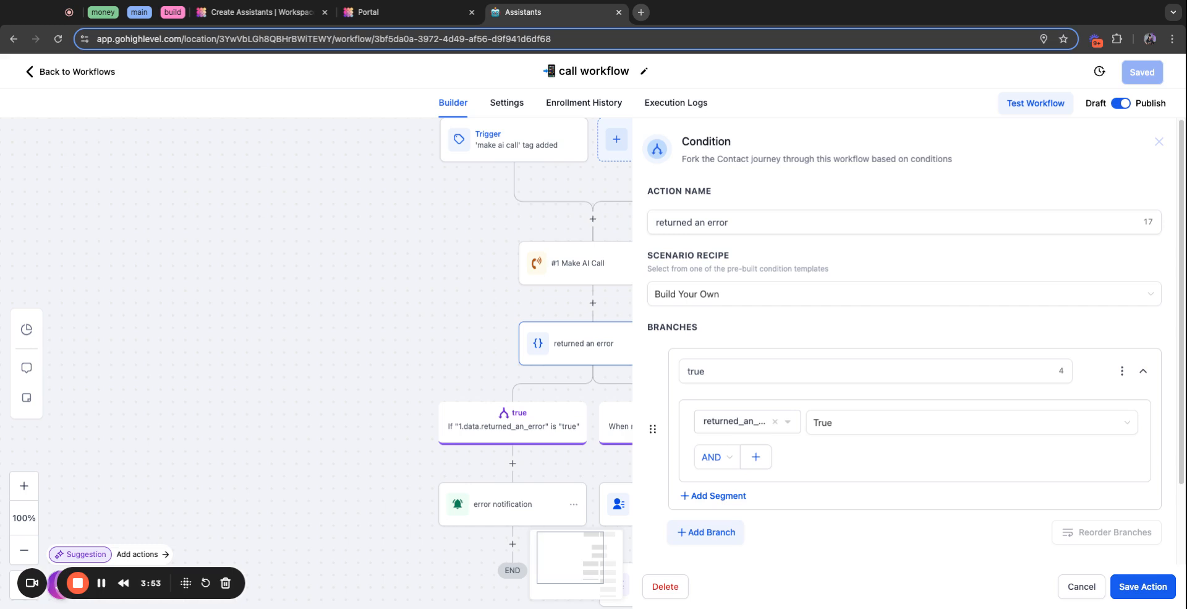
{"action": "left_click", "coordinate": [1159, 142]}
Open the error notification action and review its notification type, recipients and message.
{"action": "left_click", "coordinate": [513, 504]}
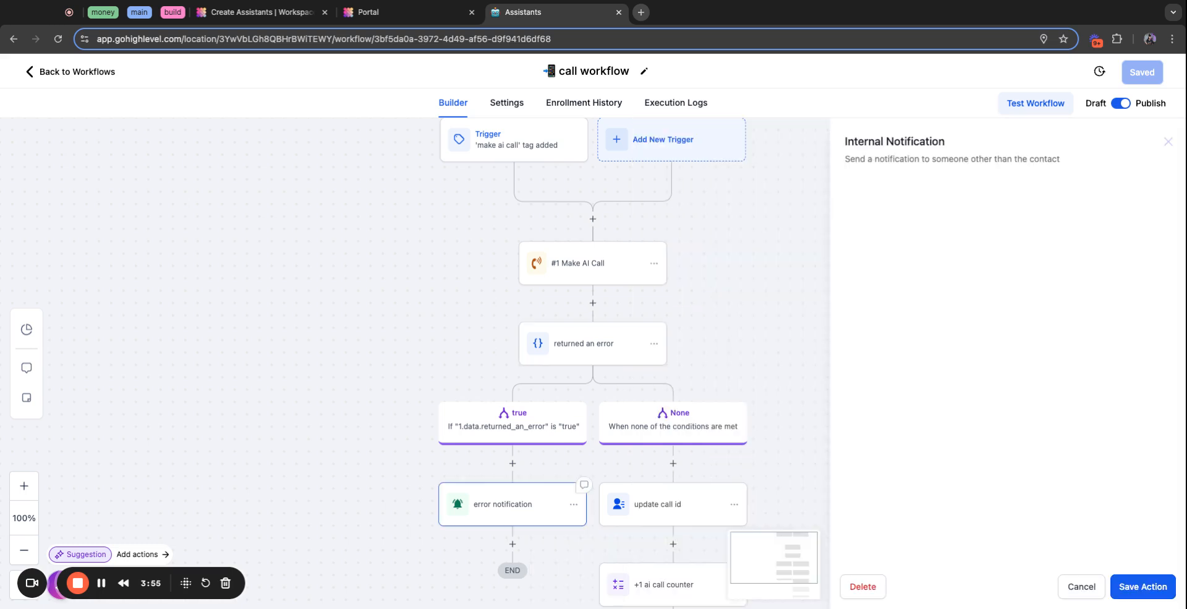
{"action": "scroll", "coordinate": [513, 501], "scroll_direction": "down", "scroll_amount": 1}
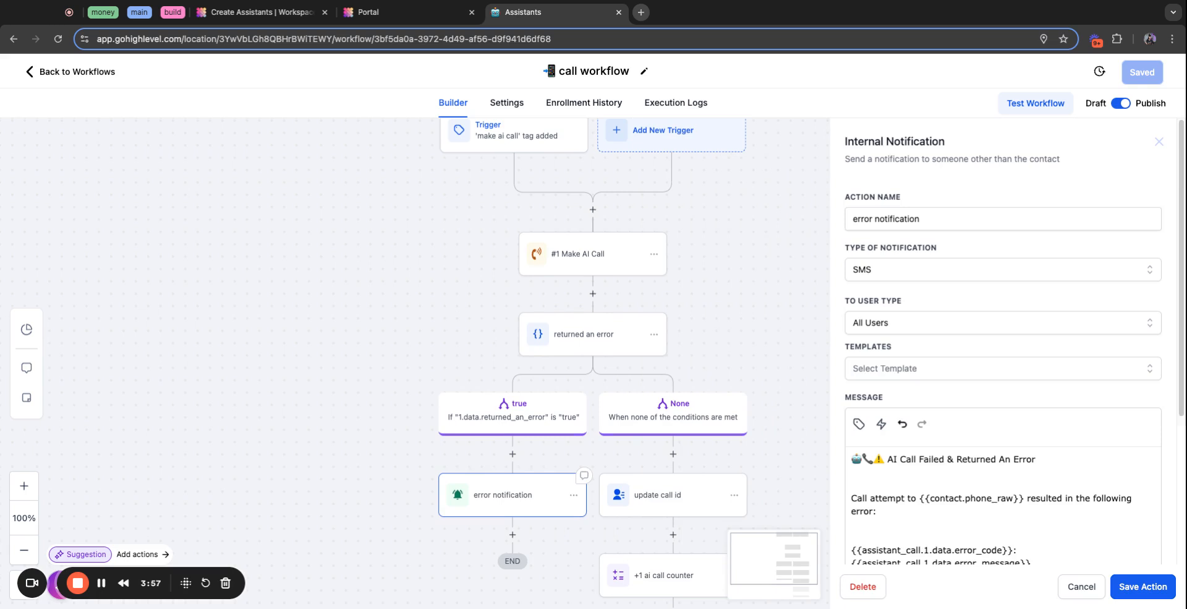
{"action": "scroll", "coordinate": [1003, 371], "scroll_direction": "down", "scroll_amount": 3}
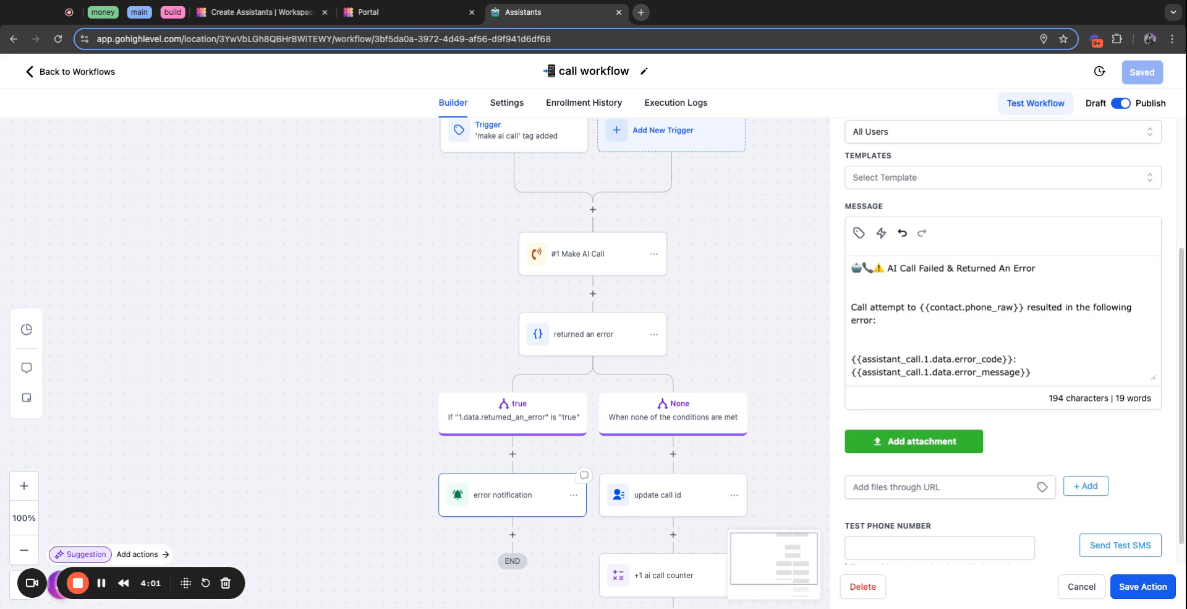
{"action": "scroll", "coordinate": [1003, 340], "scroll_direction": "up", "scroll_amount": 3}
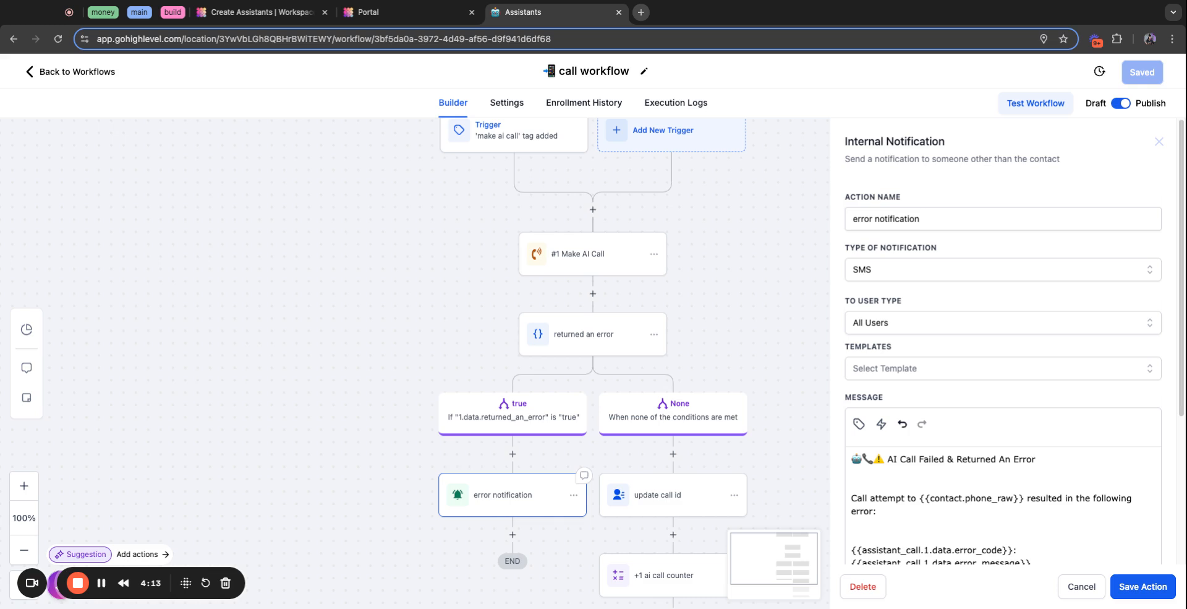
{"action": "scroll", "coordinate": [1001, 371], "scroll_direction": "down", "scroll_amount": 3}
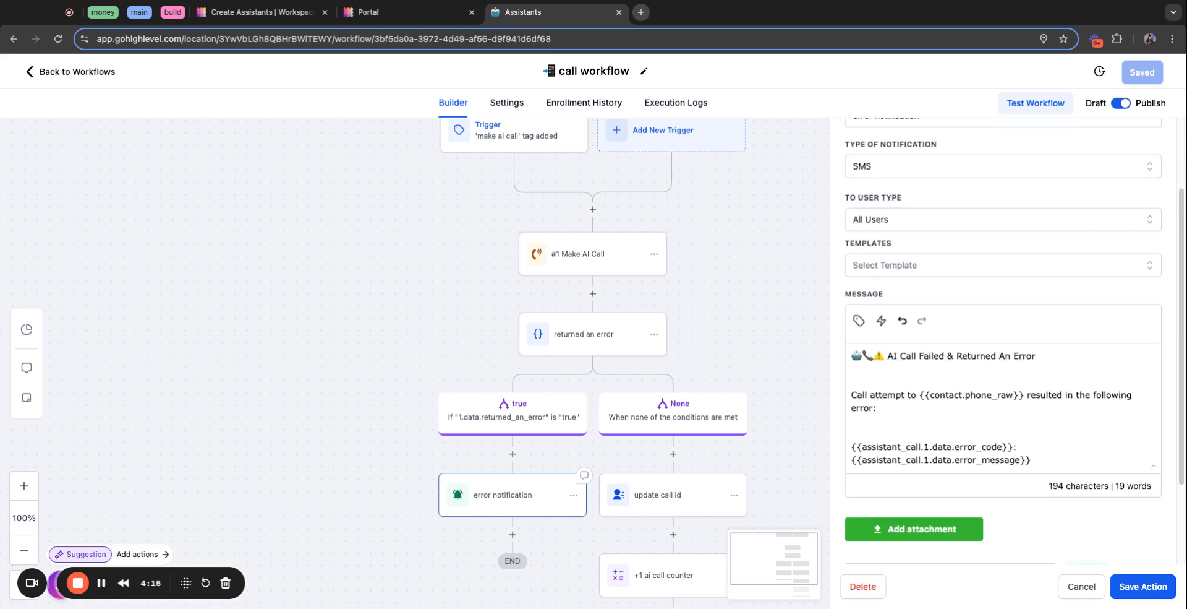
Examine the contact phone, error code and error message variables in the error notification's message, and close the action.
{"action": "left_click_drag", "start_coordinate": [919, 392], "coordinate": [1040, 393]}
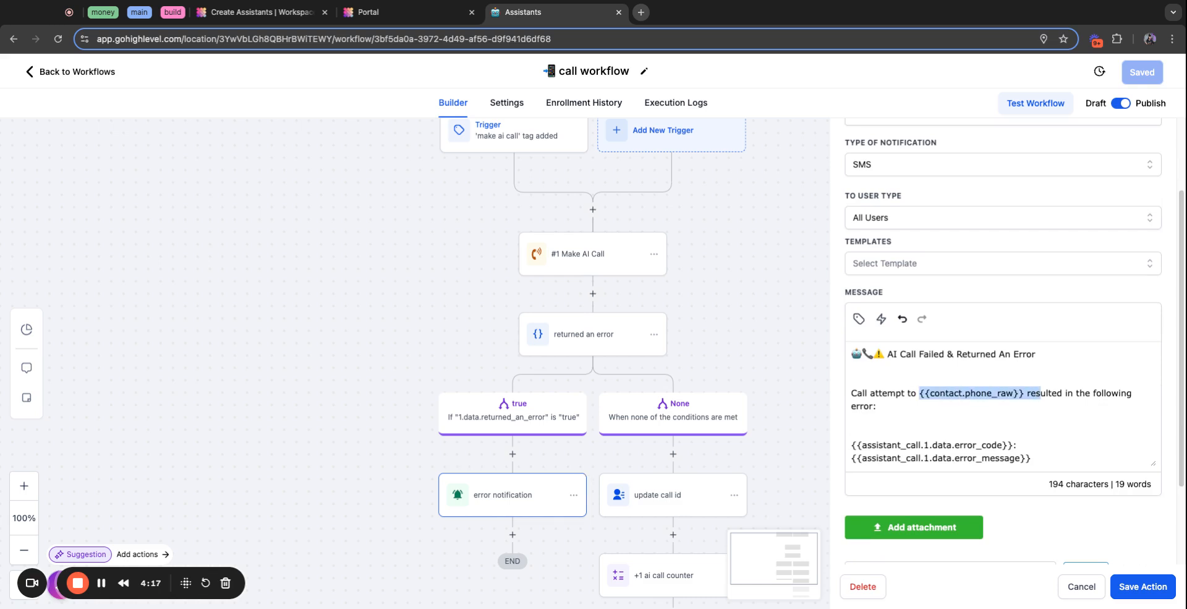
{"action": "double_click", "coordinate": [1044, 393]}
{"action": "double_click", "coordinate": [991, 393]}
{"action": "double_click", "coordinate": [1069, 393]}
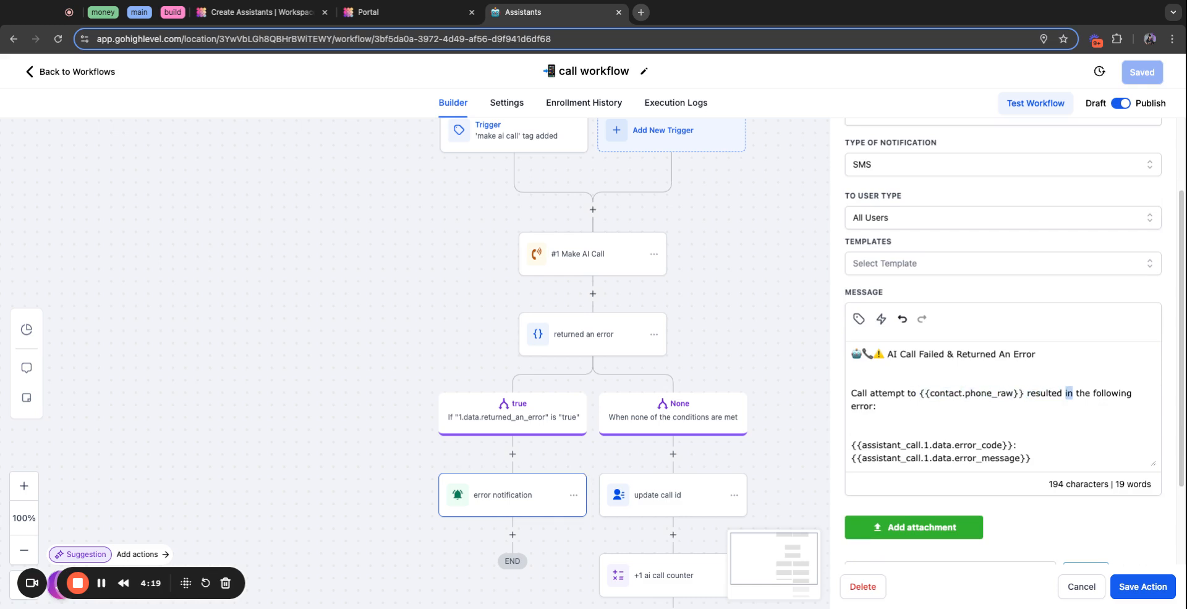
{"action": "double_click", "coordinate": [892, 445]}
{"action": "double_click", "coordinate": [977, 445]}
{"action": "double_click", "coordinate": [988, 457]}
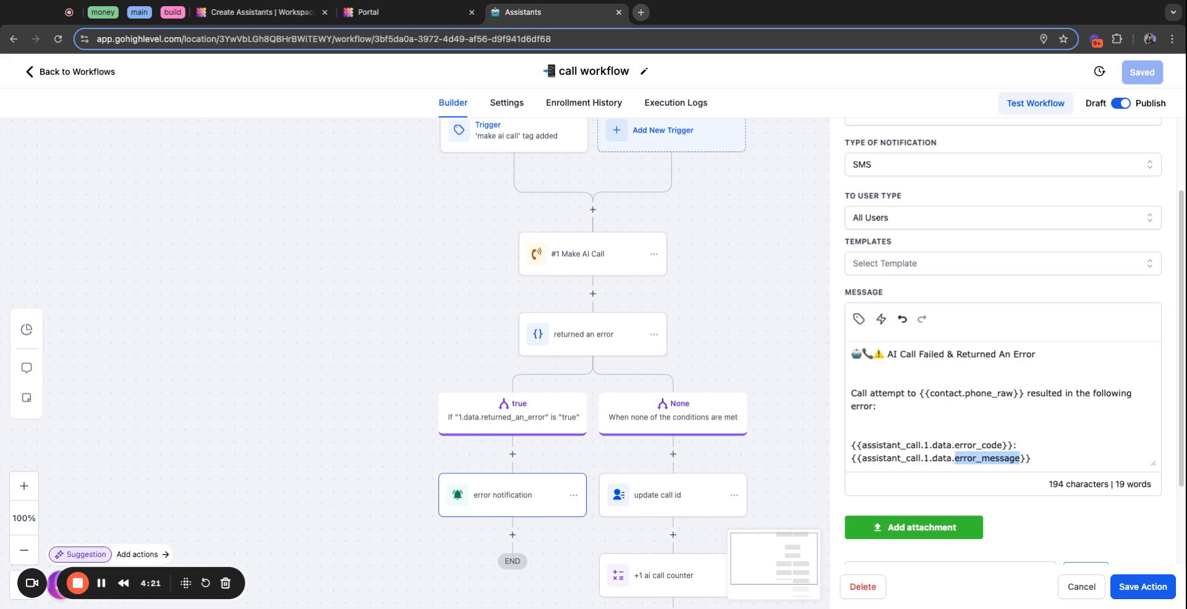
{"action": "scroll", "coordinate": [990, 433], "scroll_direction": "up", "scroll_amount": 3}
{"action": "left_click", "coordinate": [1159, 141]}
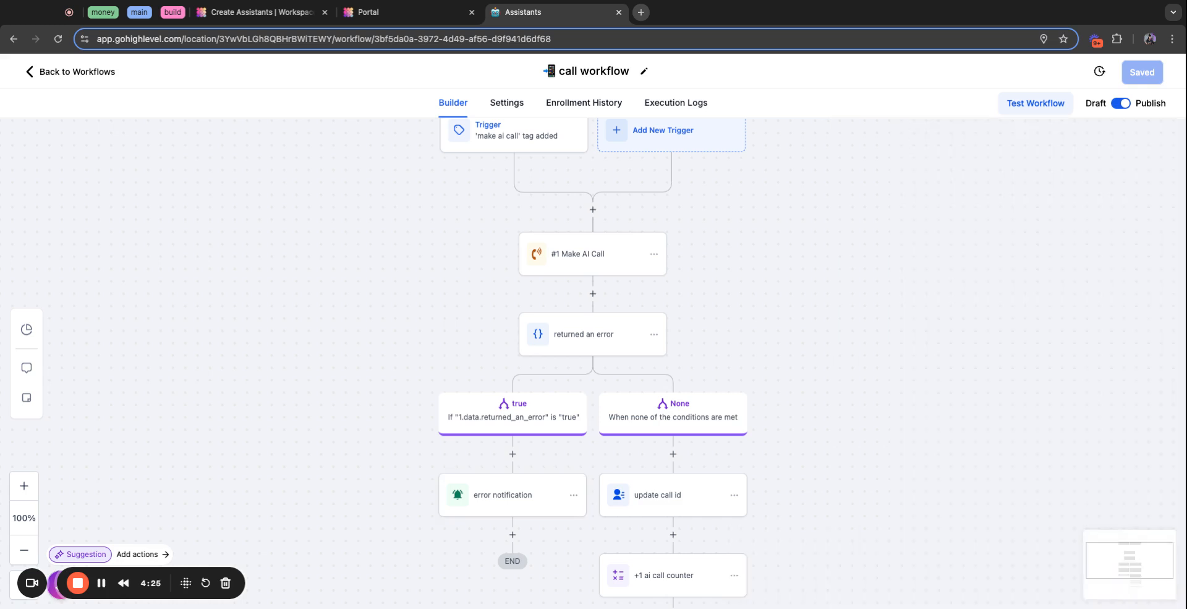
Review the field mapping of the update call id action and close it without changes.
{"action": "scroll", "coordinate": [592, 358], "scroll_direction": "down", "scroll_amount": 2}
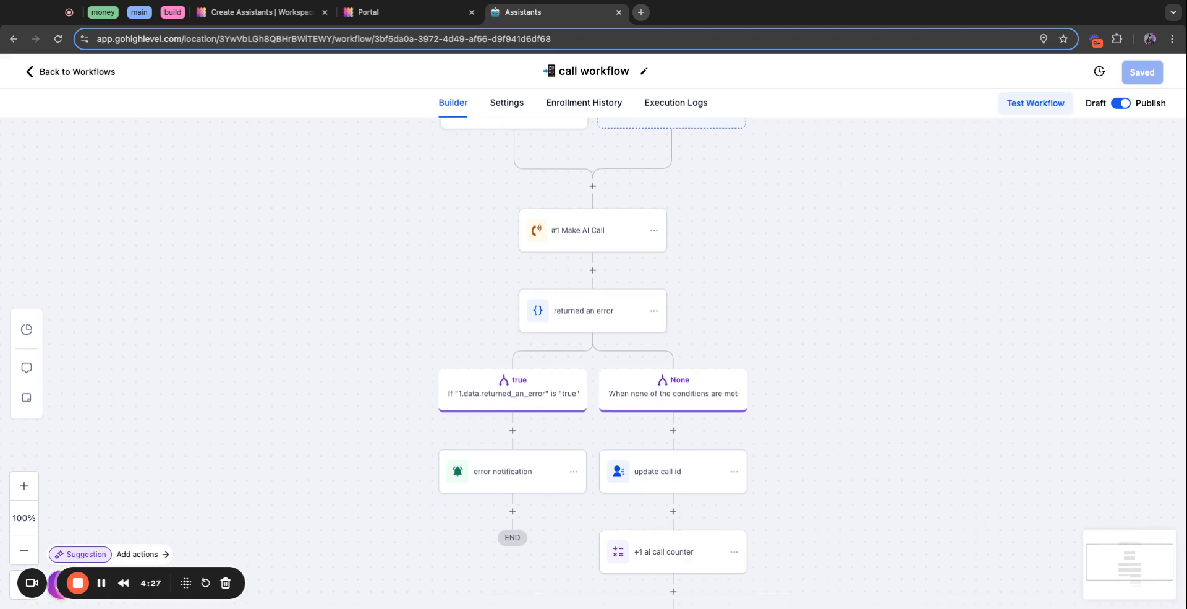
{"action": "left_click", "coordinate": [658, 442]}
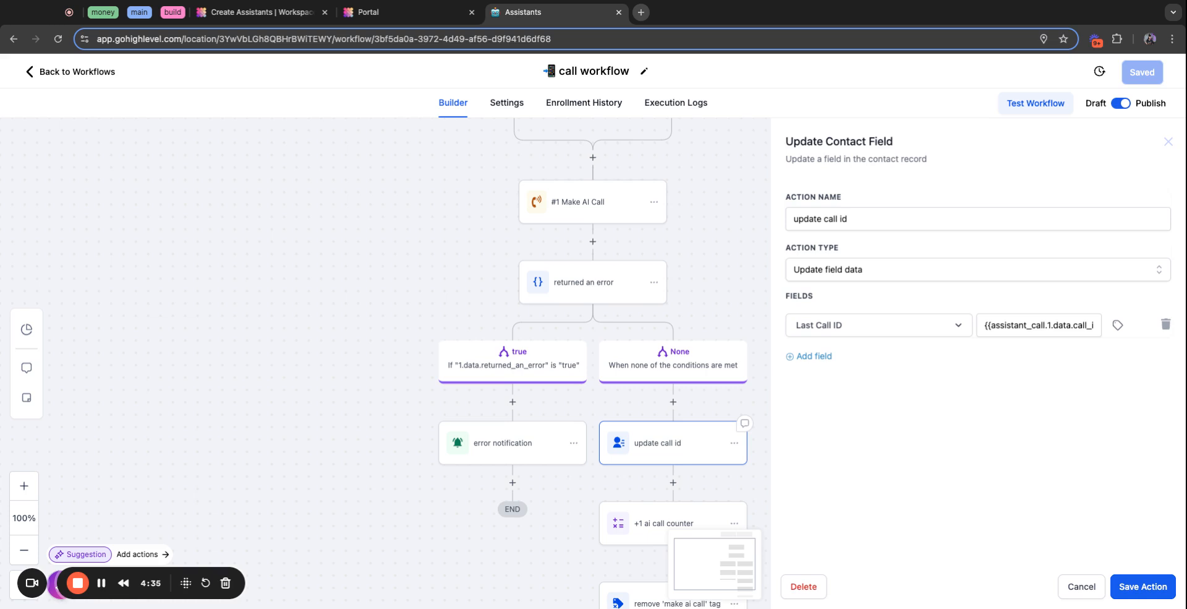
{"action": "left_click", "coordinate": [1169, 141]}
Review the math operation of the +1 ai call counter action and close it without changes.
{"action": "scroll", "coordinate": [672, 359], "scroll_direction": "down", "scroll_amount": 5}
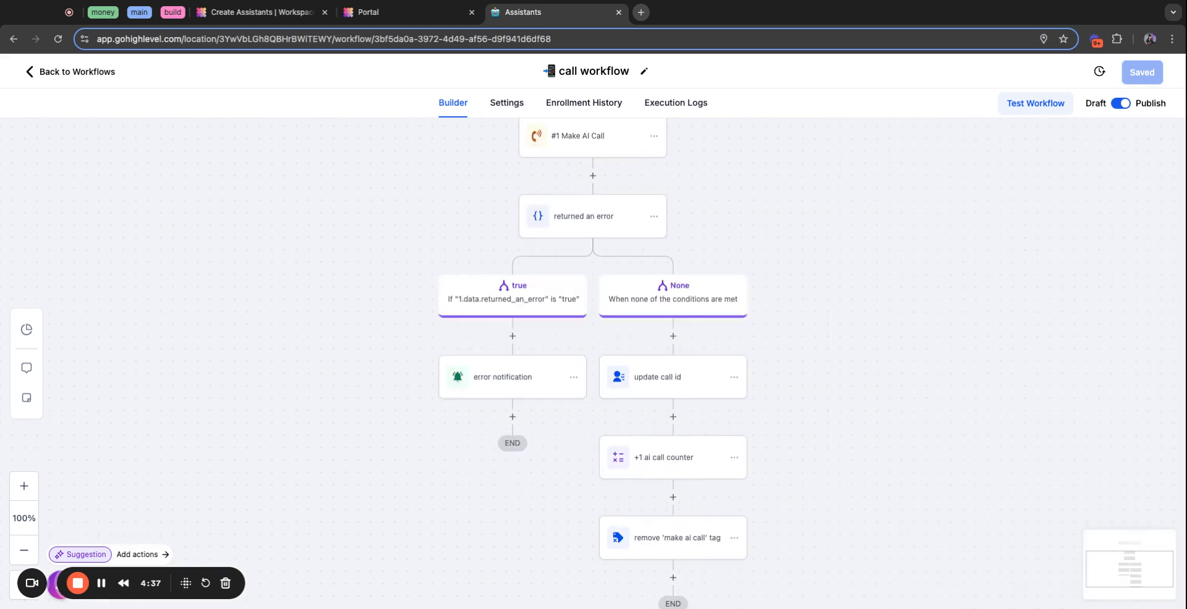
{"action": "left_click", "coordinate": [673, 358]}
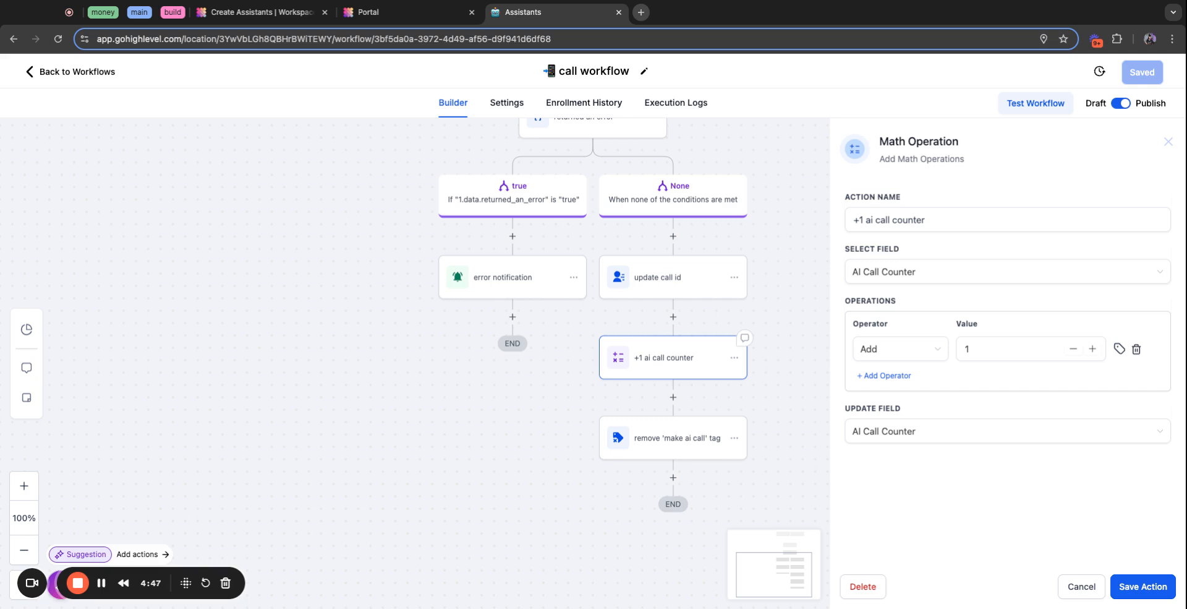
{"action": "key", "text": "Escape"}
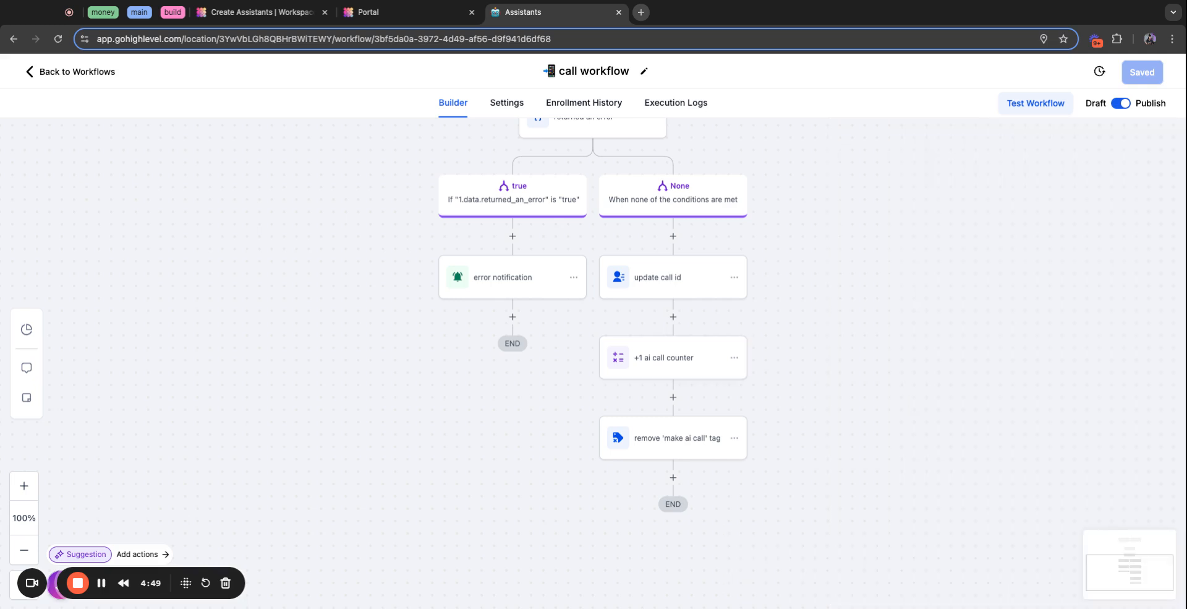
{"action": "scroll", "coordinate": [592, 278], "scroll_direction": "up", "scroll_amount": 2}
{"action": "scroll", "coordinate": [592, 278], "scroll_direction": "down", "scroll_amount": 3}
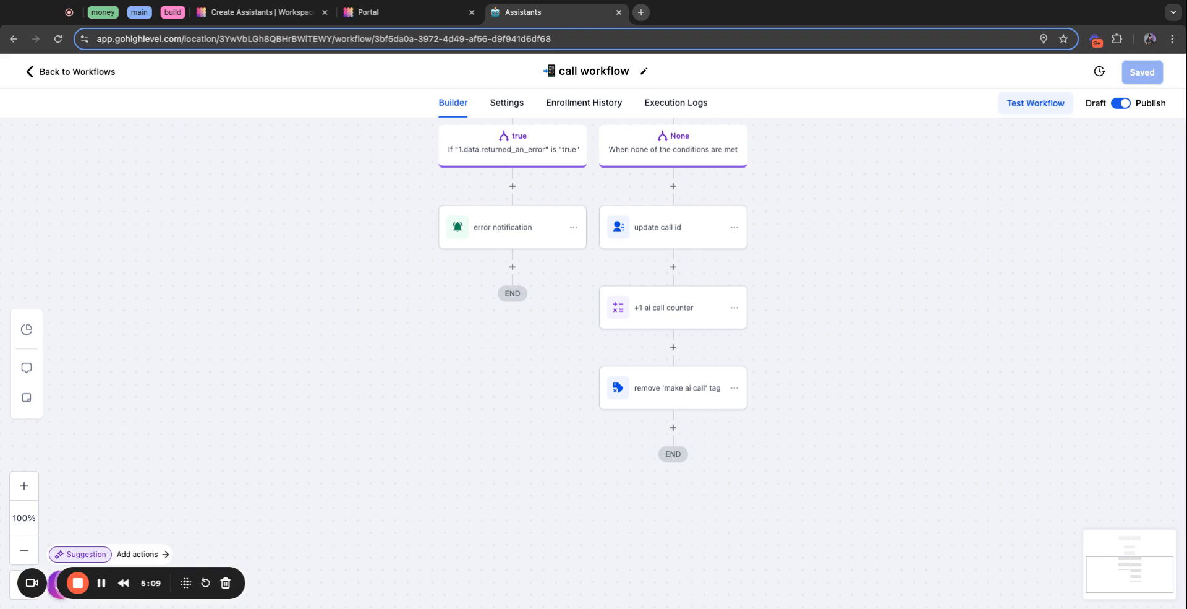
{"action": "scroll", "coordinate": [594, 310], "scroll_direction": "up", "scroll_amount": 6}
{"action": "scroll", "coordinate": [594, 309], "scroll_direction": "down", "scroll_amount": 5}
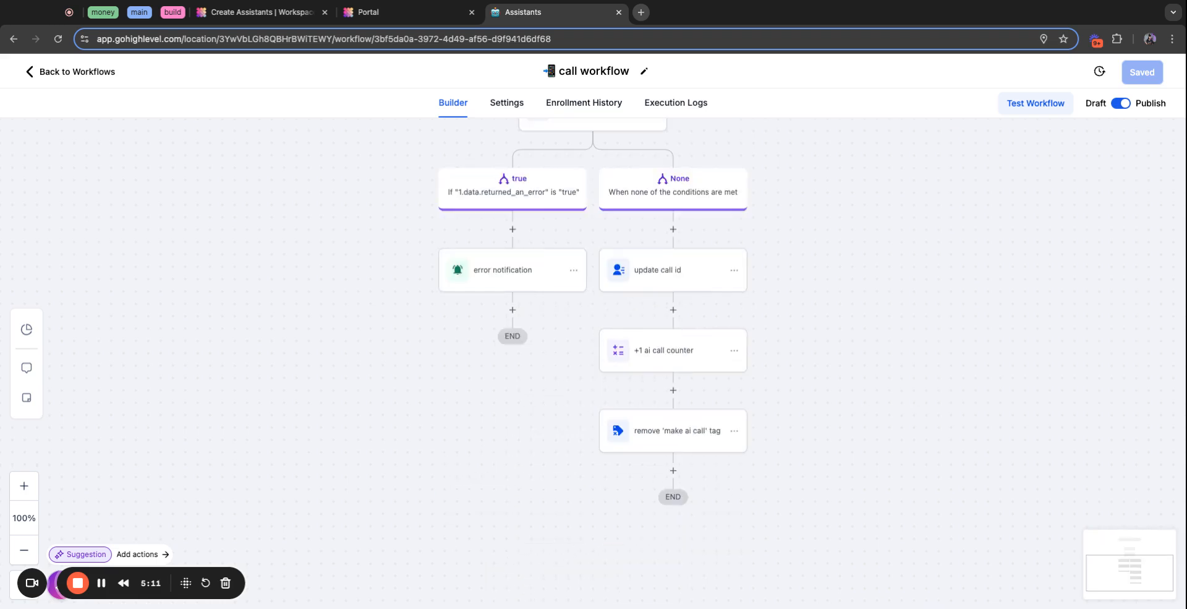
{"action": "scroll", "coordinate": [594, 309], "scroll_direction": "up", "scroll_amount": 5}
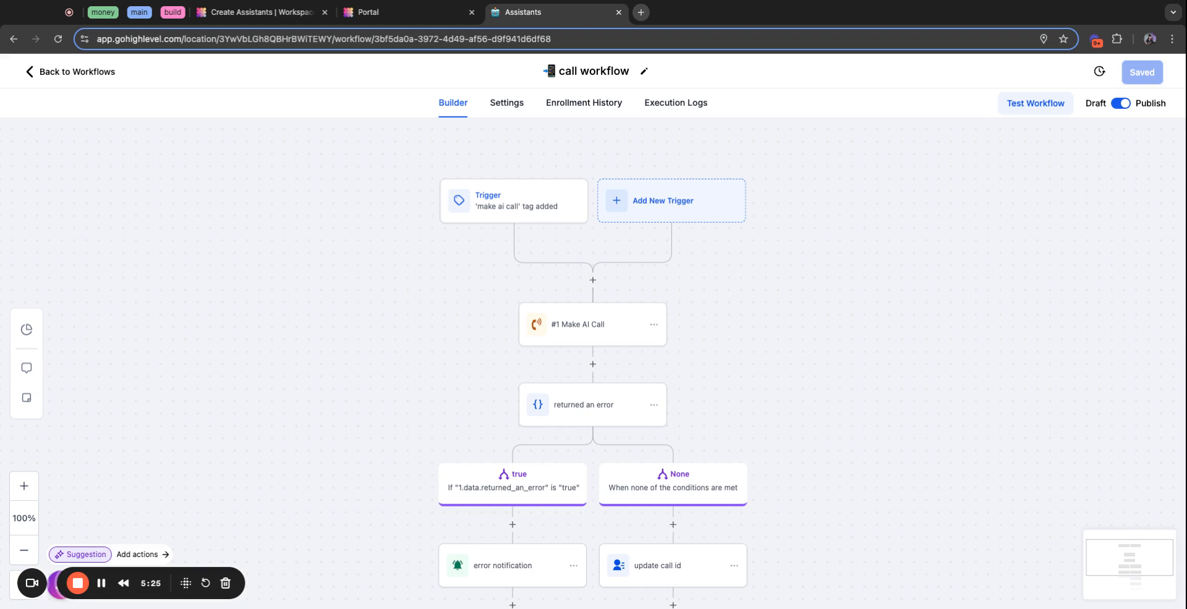
Examine the call workflow from its 'make ai call' tag trigger through the error check branches to the tag removal.
{"action": "scroll", "coordinate": [593, 365], "scroll_direction": "down", "scroll_amount": 4}
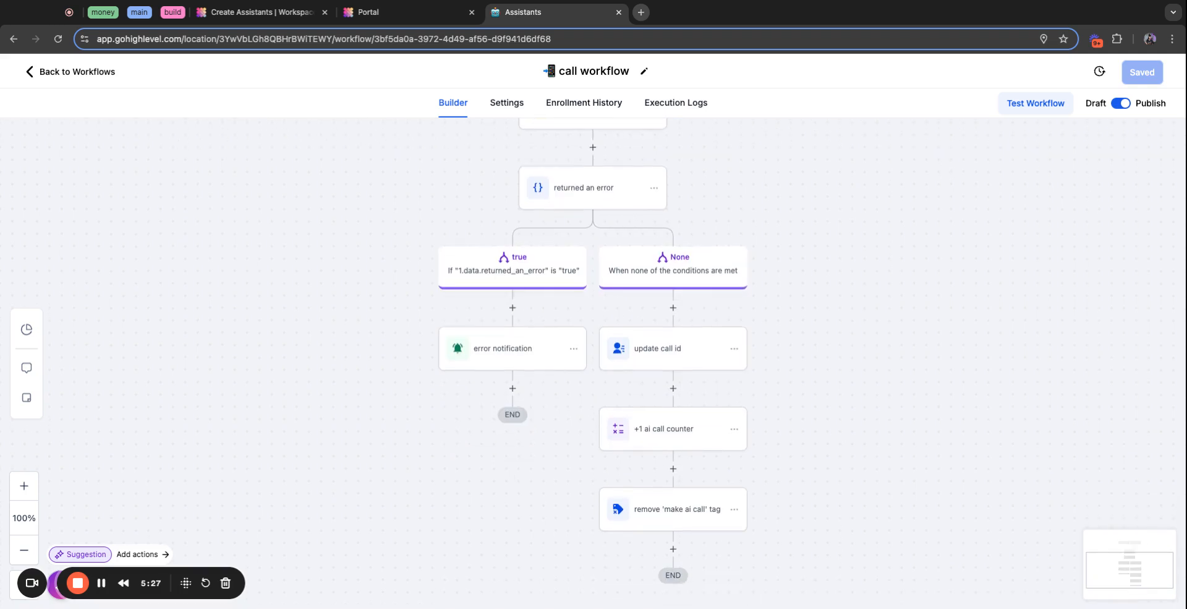
{"action": "scroll", "coordinate": [593, 365], "scroll_direction": "up", "scroll_amount": 5}
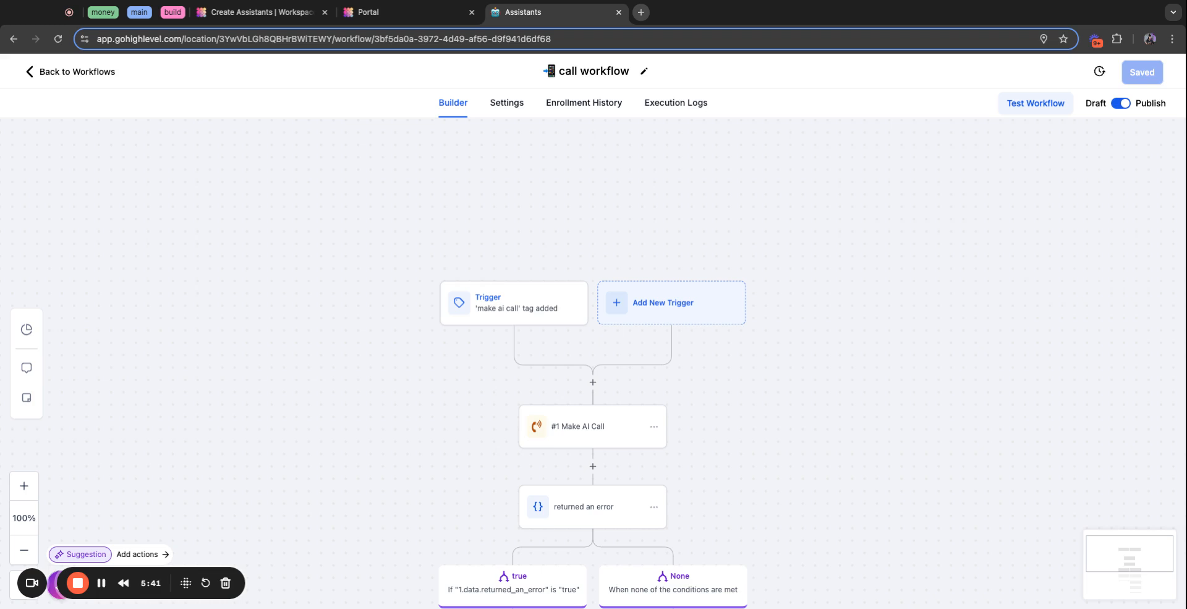
{"action": "scroll", "coordinate": [593, 371], "scroll_direction": "down", "scroll_amount": 2}
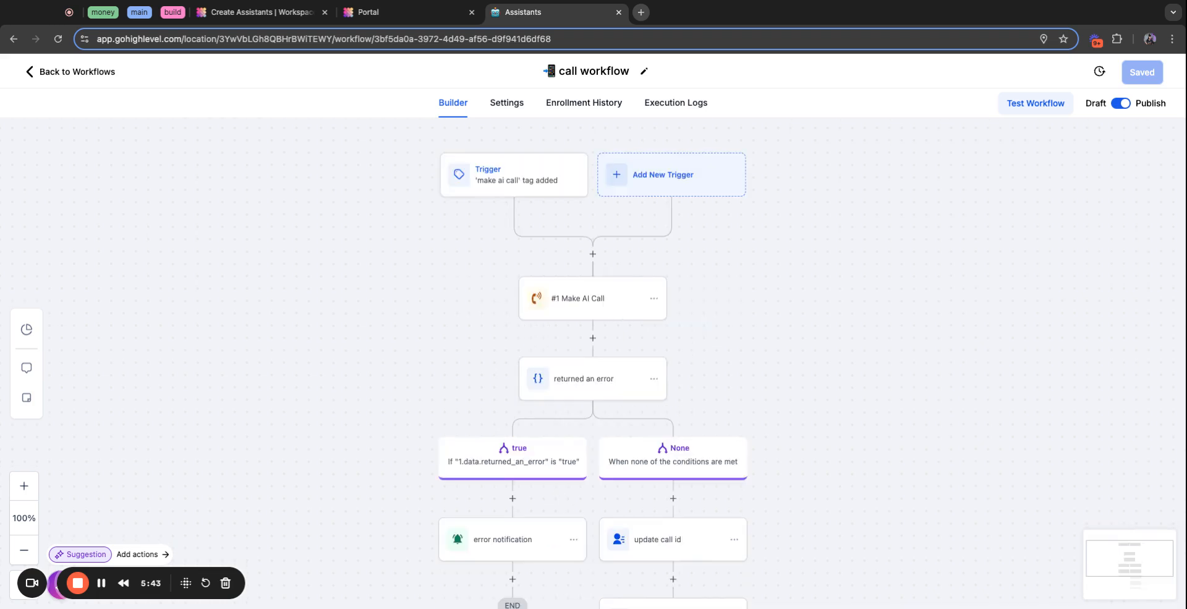
{"action": "scroll", "coordinate": [594, 371], "scroll_direction": "down", "scroll_amount": 2}
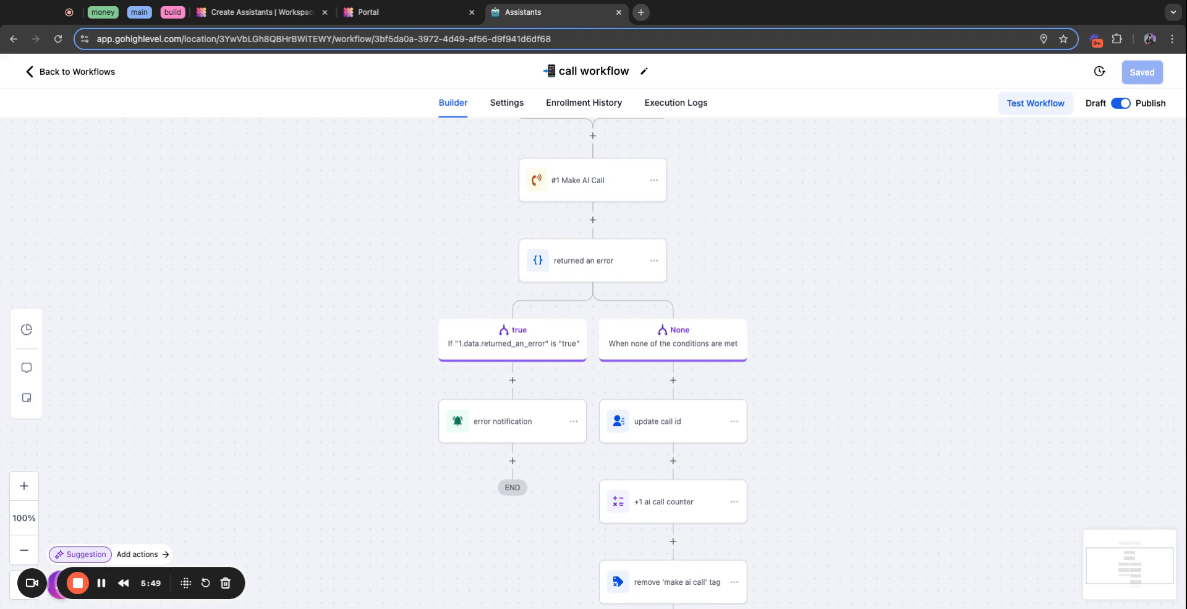
{"action": "scroll", "coordinate": [593, 371], "scroll_direction": "down", "scroll_amount": 2}
Return to the workflow list, open the call data workflow and examine its action sequence starting from the post-call webhook trigger.
{"action": "left_click", "coordinate": [71, 72]}
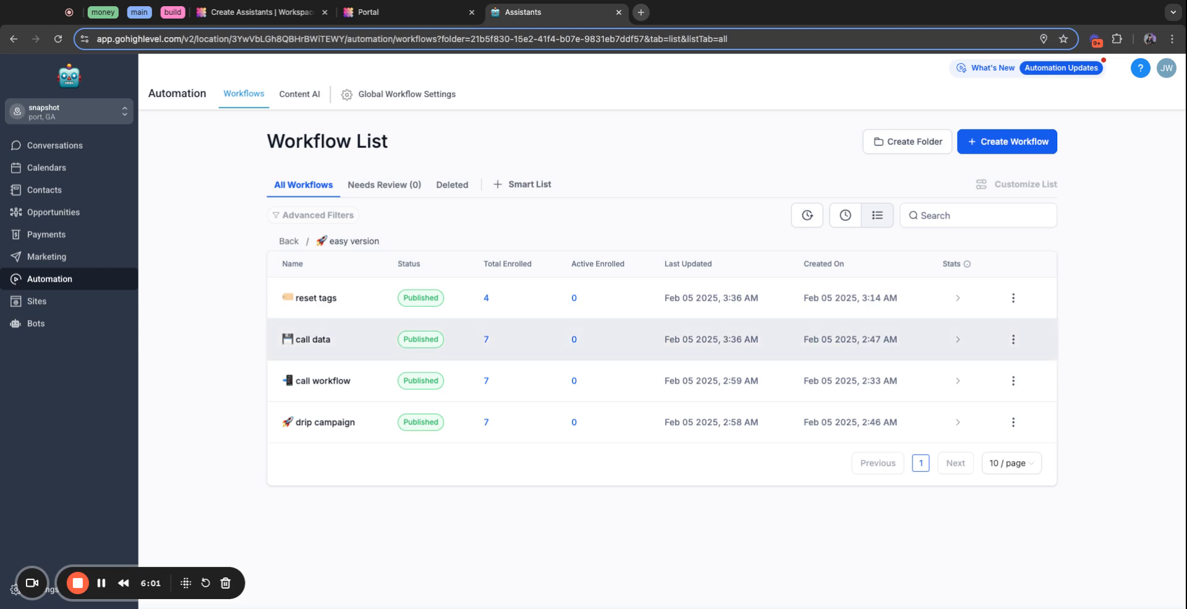
{"action": "left_click", "coordinate": [313, 338]}
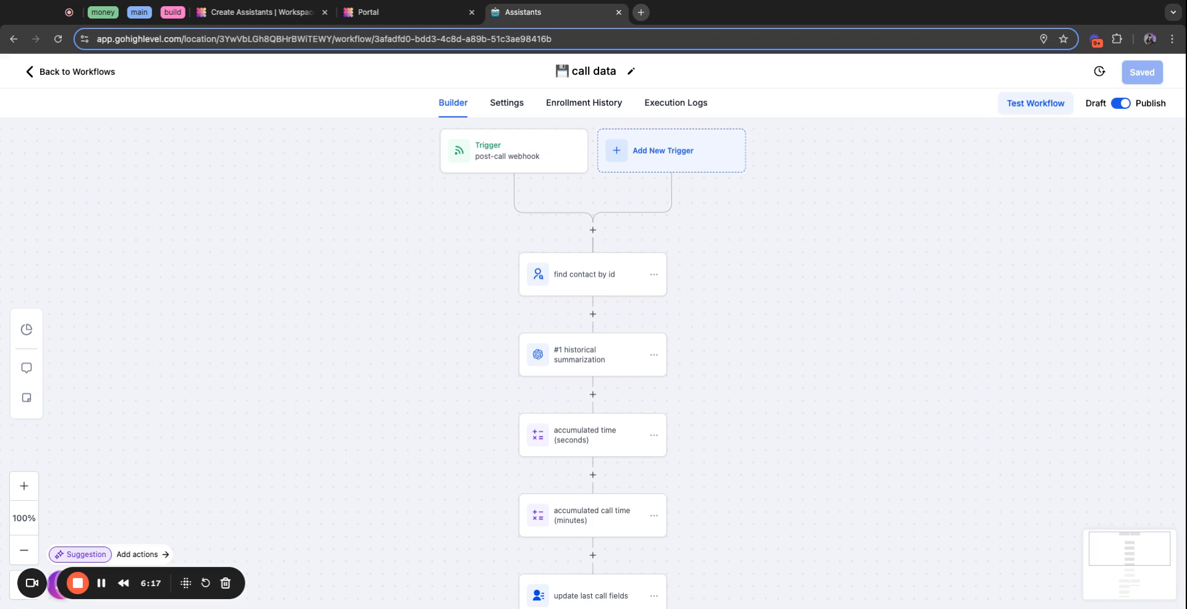
{"action": "scroll", "coordinate": [592, 363], "scroll_direction": "down", "scroll_amount": 1}
{"action": "scroll", "coordinate": [593, 362], "scroll_direction": "up", "scroll_amount": 1}
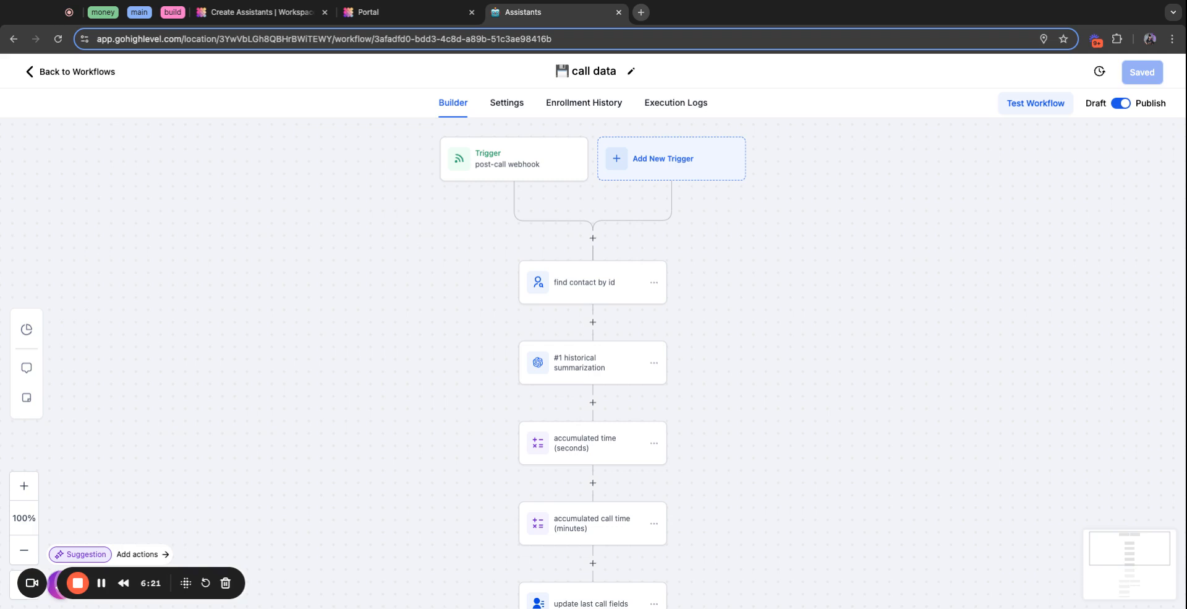
{"action": "scroll", "coordinate": [592, 362], "scroll_direction": "down", "scroll_amount": 1}
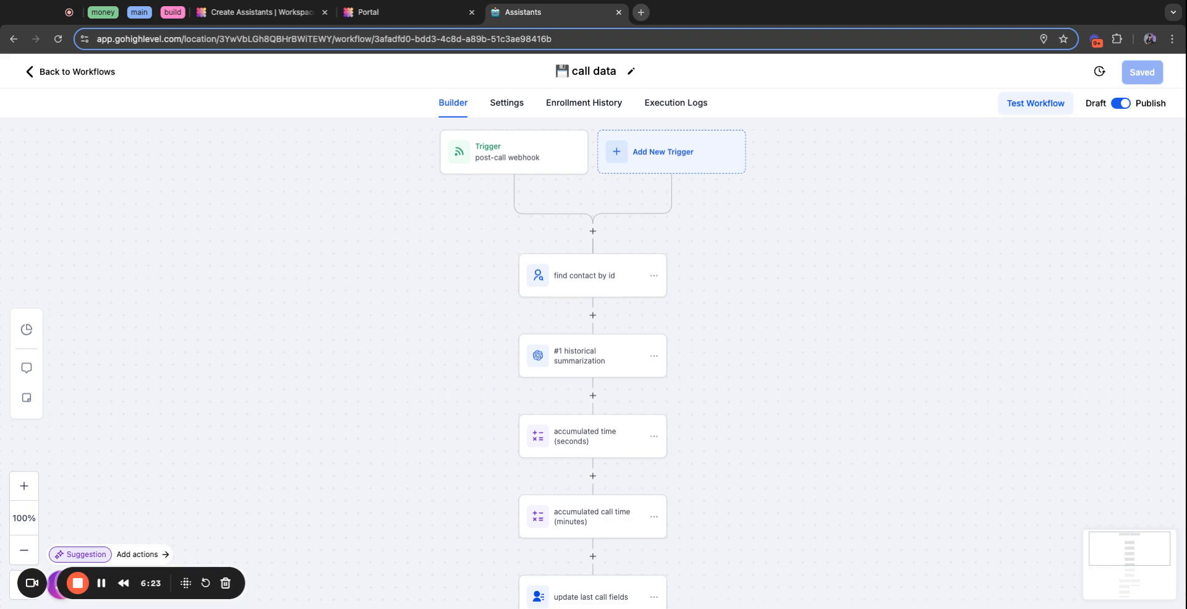
{"action": "scroll", "coordinate": [592, 362], "scroll_direction": "down", "scroll_amount": 1}
{"action": "scroll", "coordinate": [593, 362], "scroll_direction": "down", "scroll_amount": 3}
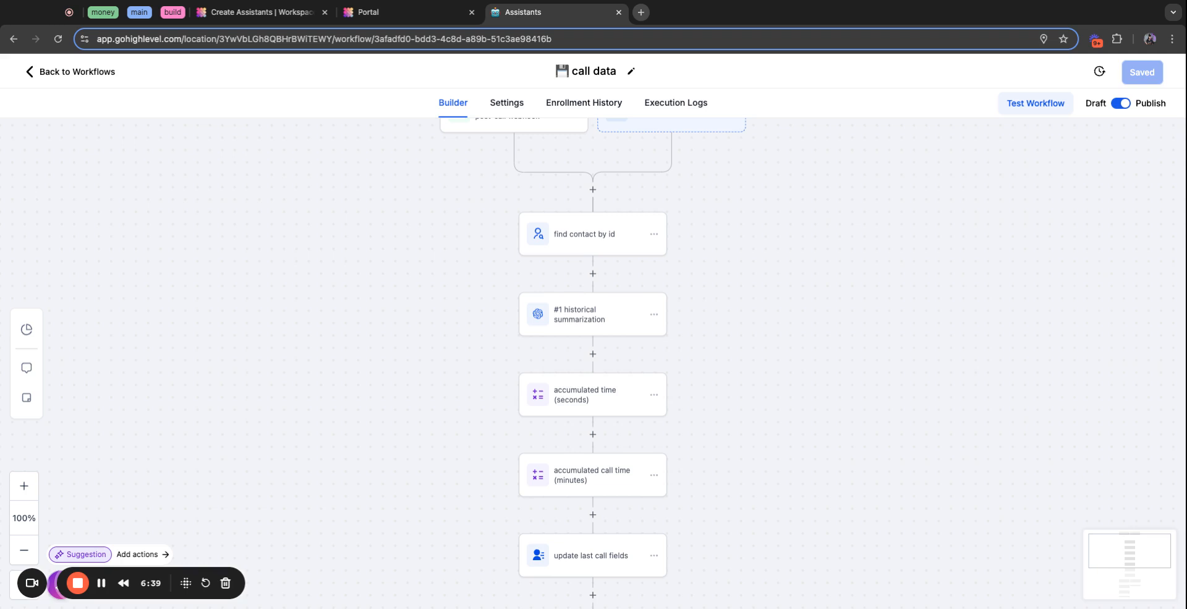
Open the historical summarization action, review its model and the full prompt with its history variables, and close it without changes.
{"action": "left_click", "coordinate": [592, 314]}
{"action": "scroll", "coordinate": [1003, 371], "scroll_direction": "down", "scroll_amount": 2}
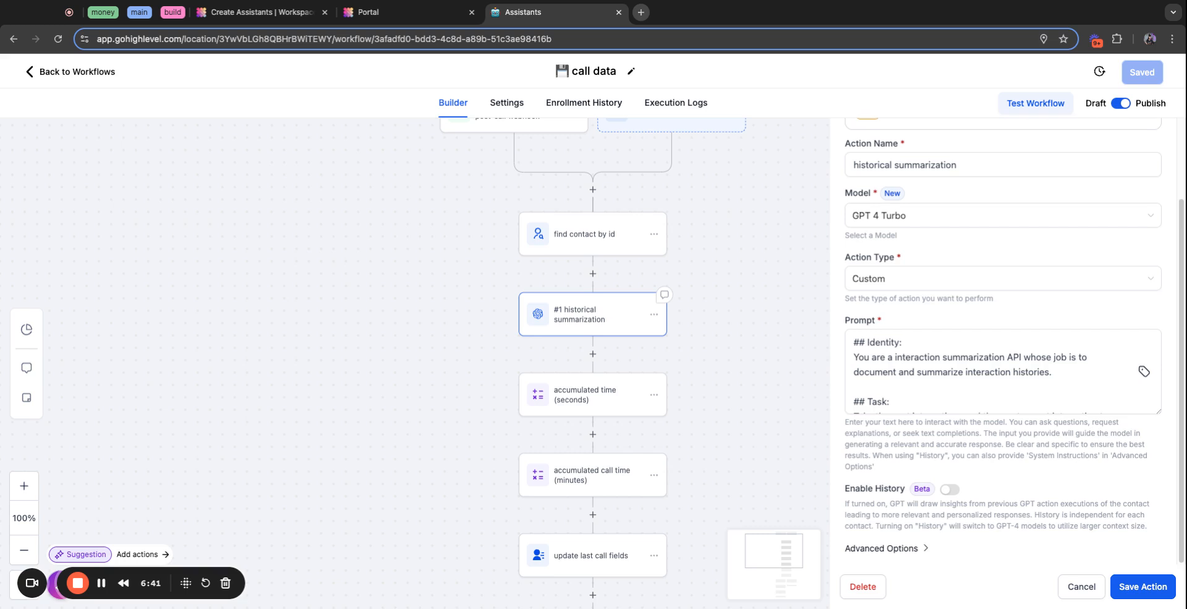
{"action": "scroll", "coordinate": [1004, 371], "scroll_direction": "down", "scroll_amount": 1}
{"action": "scroll", "coordinate": [1003, 372], "scroll_direction": "up", "scroll_amount": 1}
{"action": "scroll", "coordinate": [1003, 371], "scroll_direction": "down", "scroll_amount": 2}
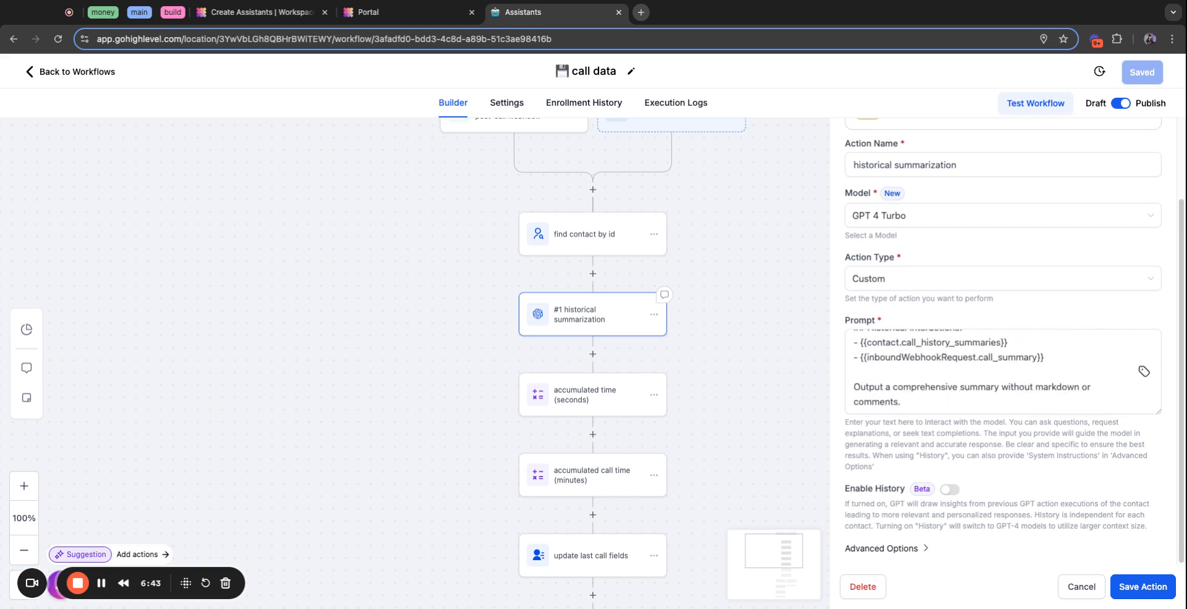
{"action": "scroll", "coordinate": [1003, 371], "scroll_direction": "up", "scroll_amount": 4}
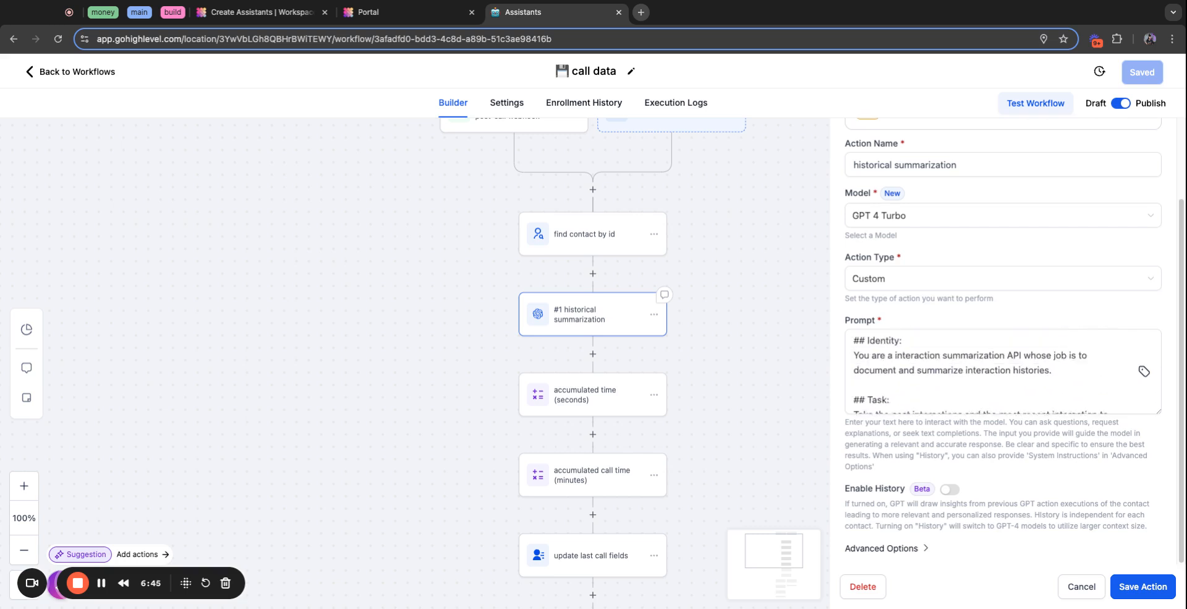
{"action": "scroll", "coordinate": [1003, 371], "scroll_direction": "down", "scroll_amount": 3}
{"action": "scroll", "coordinate": [1003, 371], "scroll_direction": "up", "scroll_amount": 3}
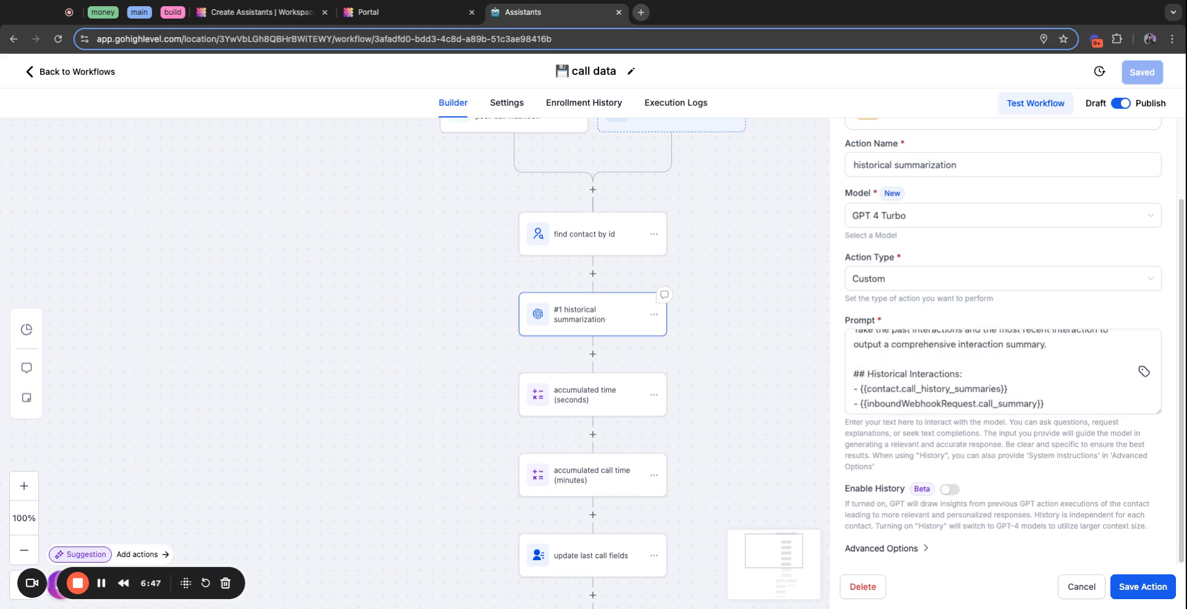
{"action": "scroll", "coordinate": [1003, 371], "scroll_direction": "up", "scroll_amount": 2}
{"action": "left_click", "coordinate": [1158, 141]}
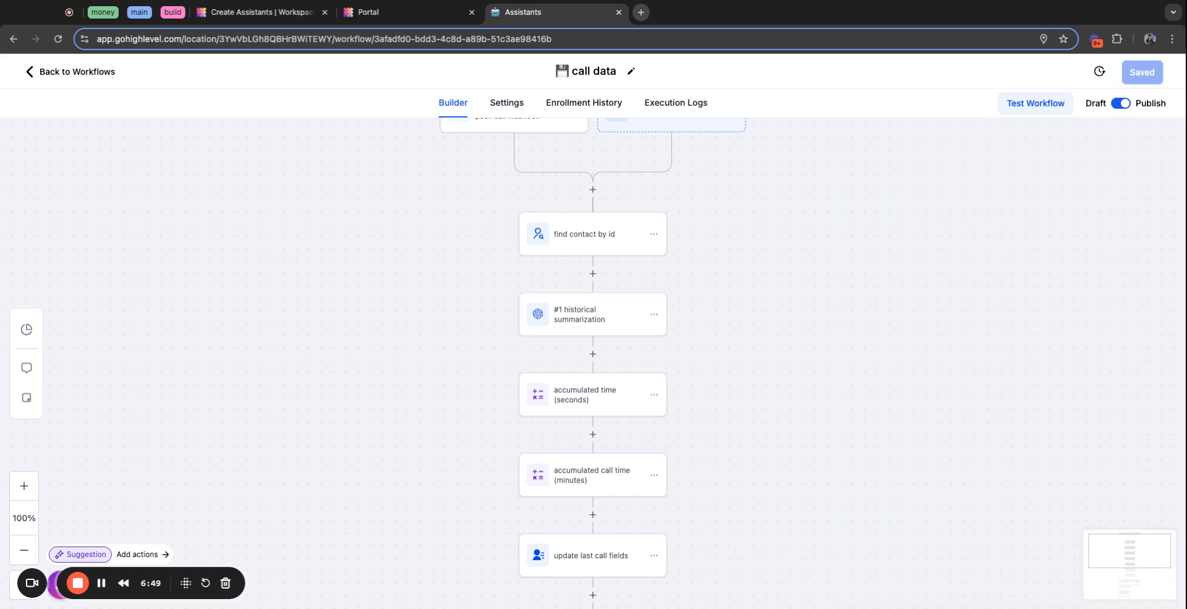
Compare the math operations of the accumulated time (seconds) and accumulated call time (minutes) actions and close them without changes.
{"action": "scroll", "coordinate": [593, 362], "scroll_direction": "down", "scroll_amount": 2}
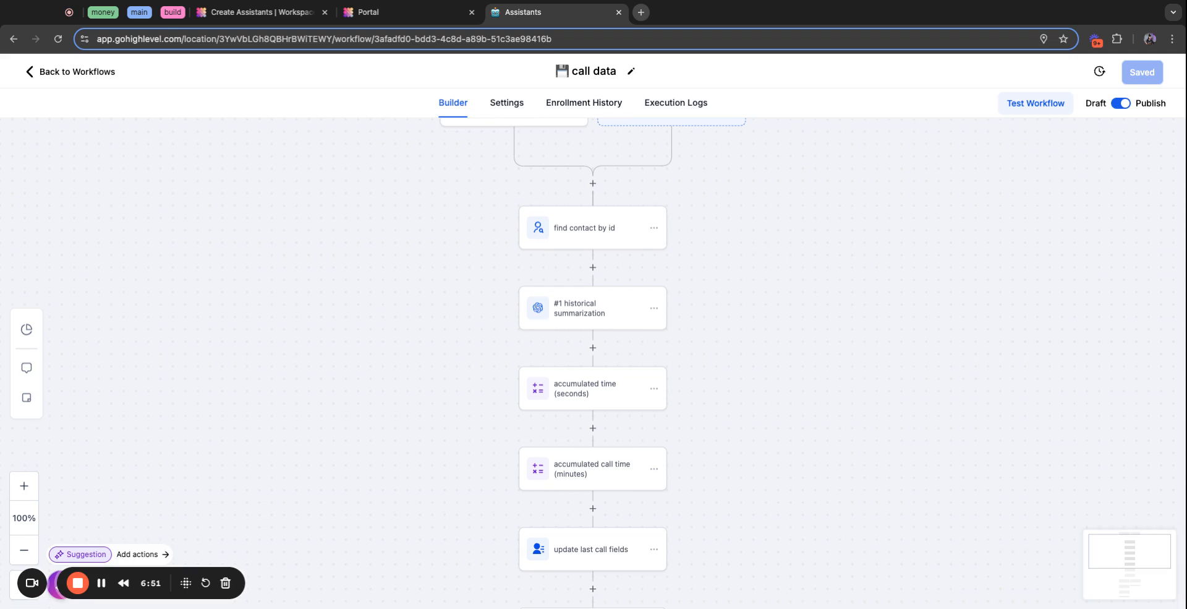
{"action": "left_click", "coordinate": [593, 342]}
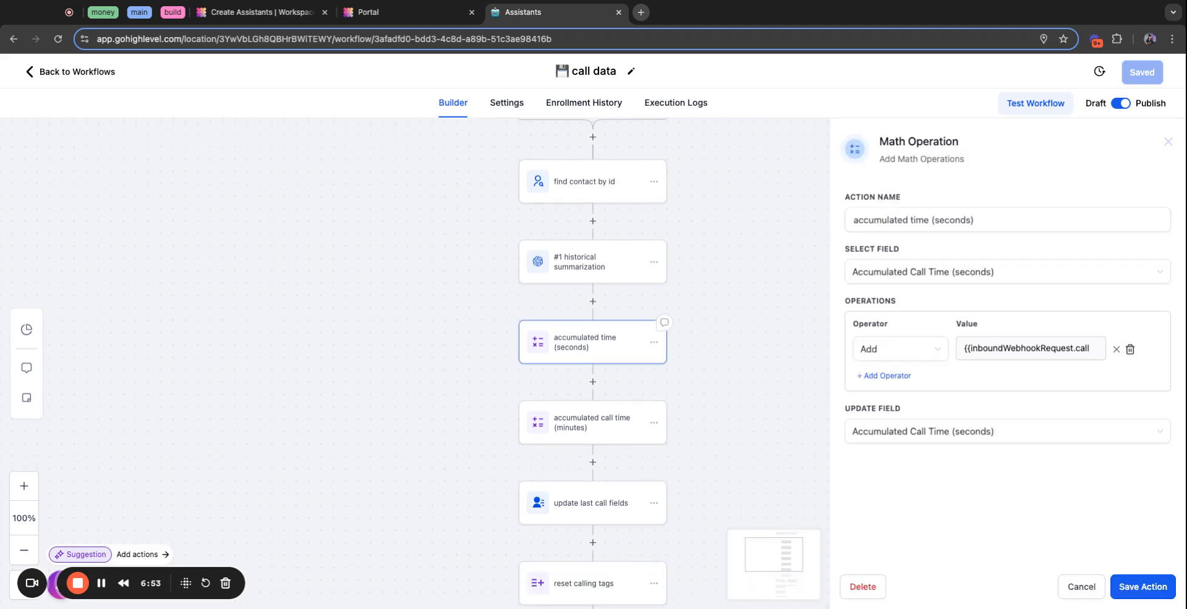
{"action": "left_click", "coordinate": [592, 422]}
{"action": "left_click", "coordinate": [592, 342]}
{"action": "left_click", "coordinate": [593, 422]}
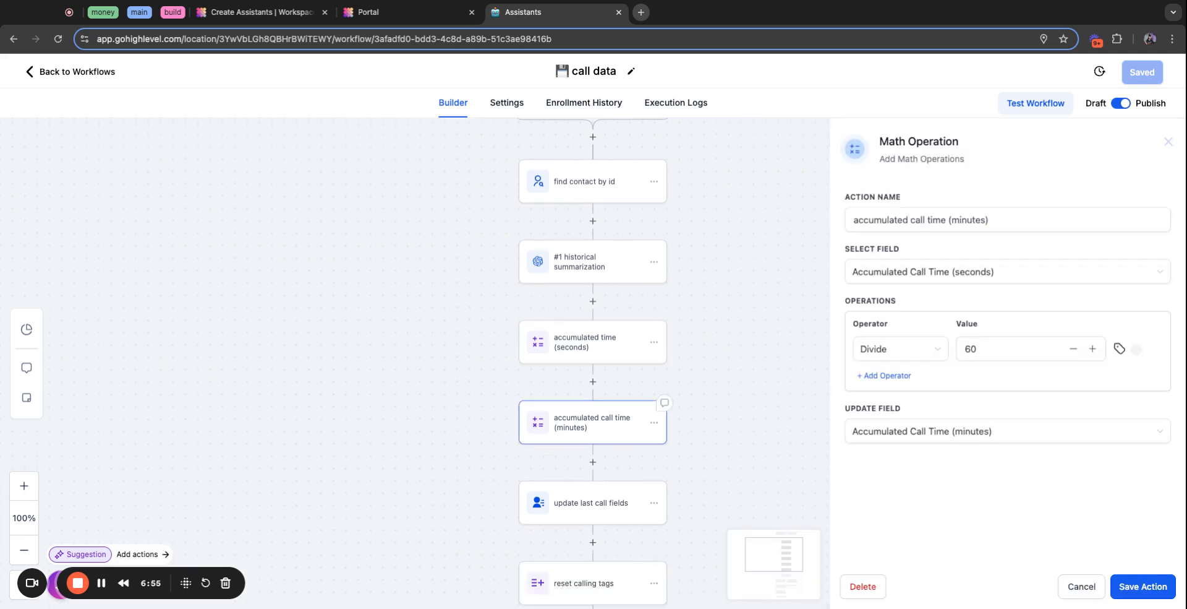
{"action": "left_click", "coordinate": [592, 342]}
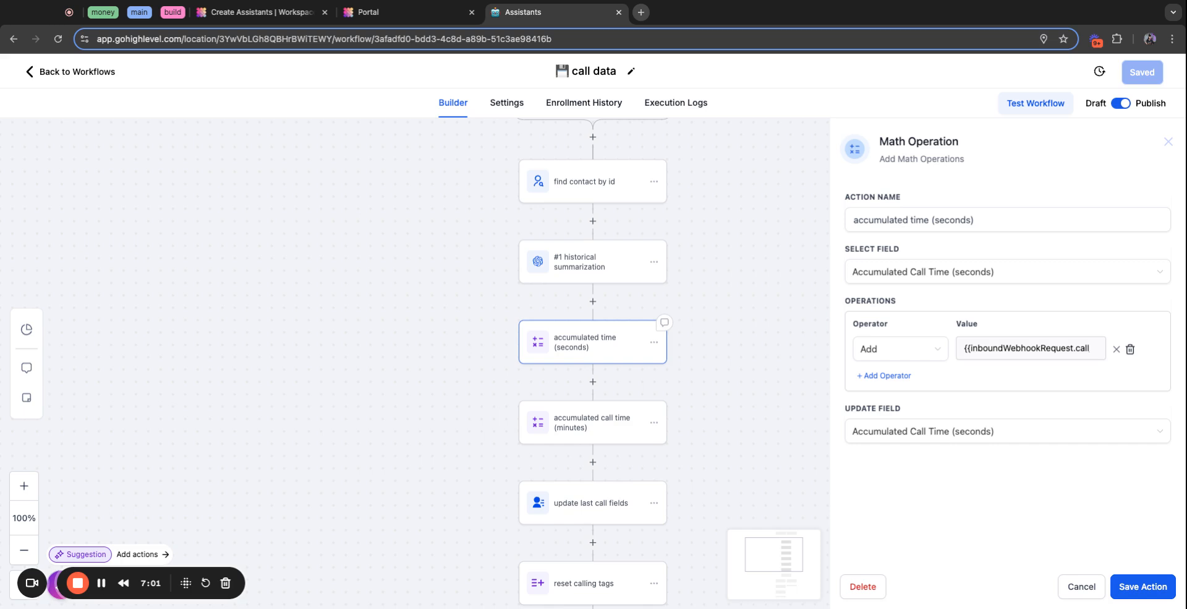
{"action": "left_click", "coordinate": [592, 422]}
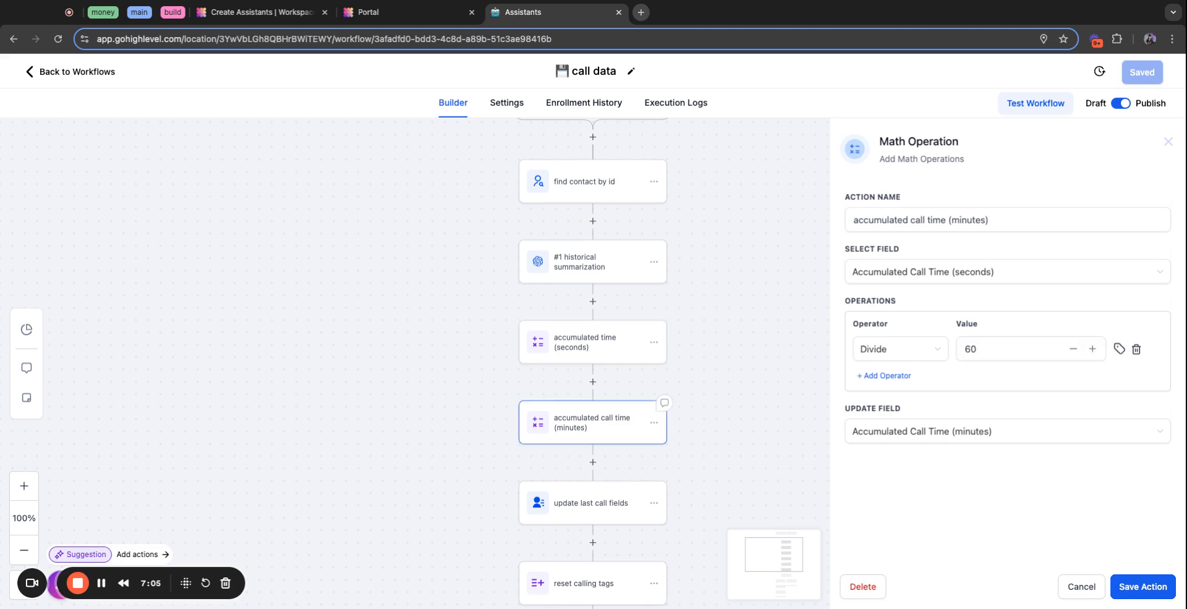
{"action": "left_click", "coordinate": [1168, 142]}
Review the contact field mappings of the update last call fields action and close it without changes.
{"action": "scroll", "coordinate": [593, 363], "scroll_direction": "down", "scroll_amount": 3}
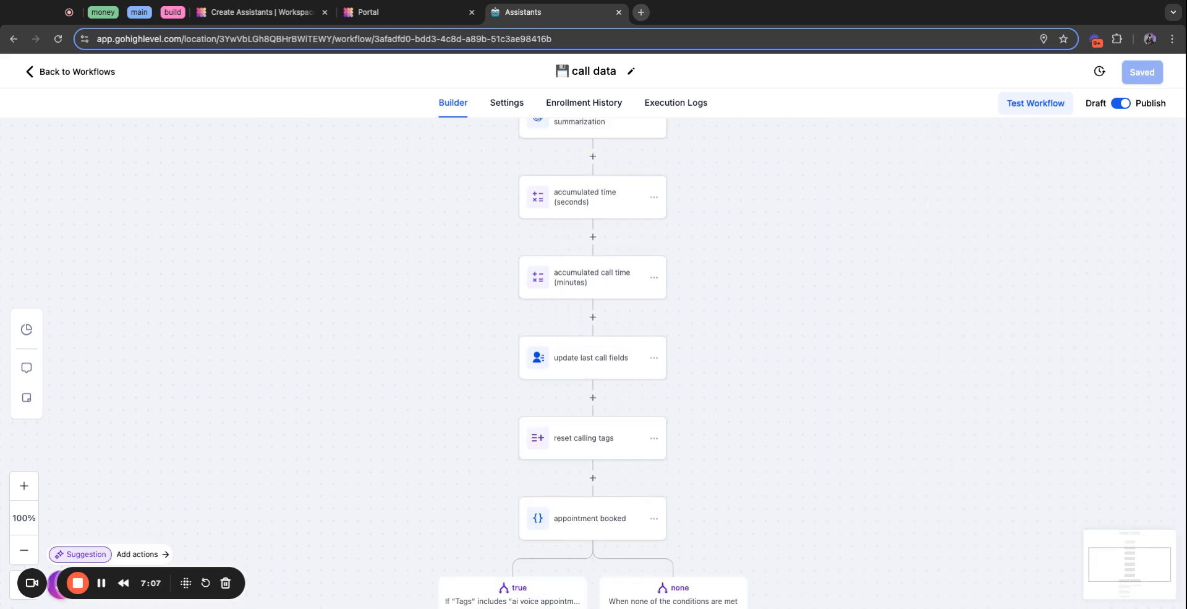
{"action": "left_click", "coordinate": [592, 357]}
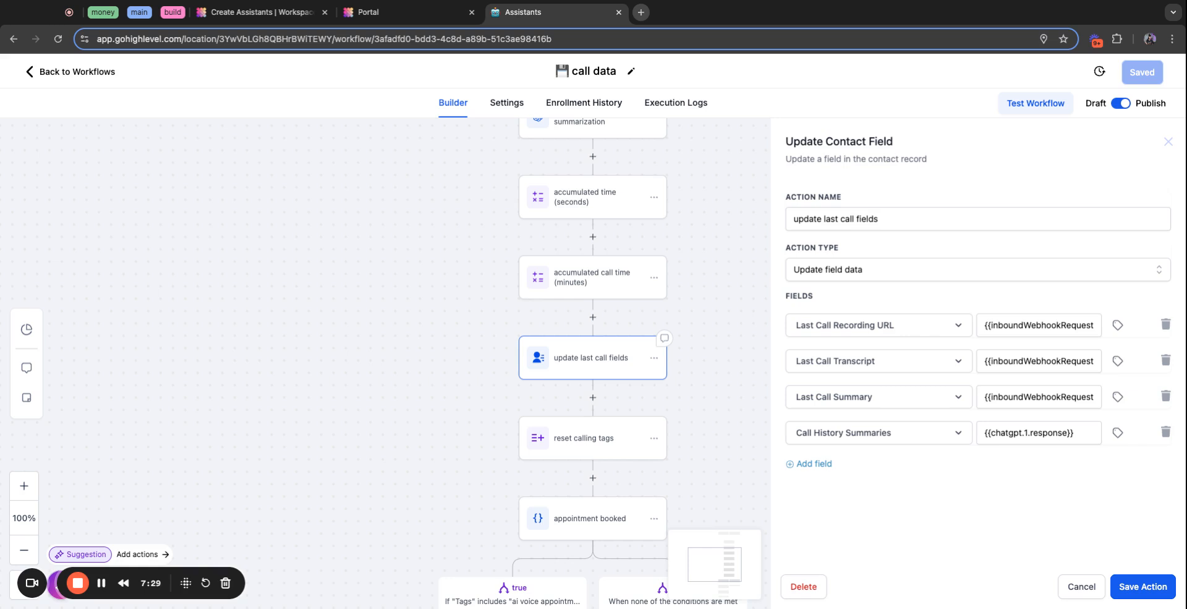
{"action": "key", "text": "Escape"}
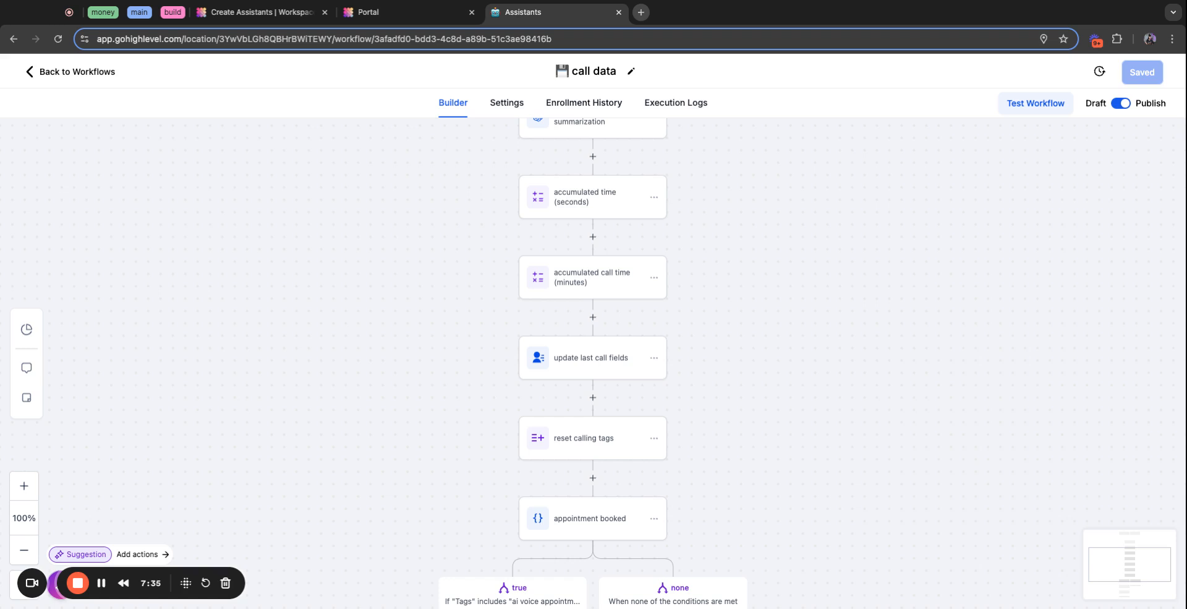
Recheck the update last call fields action, review which workflow the reset calling tags action adds contacts to, and close it.
{"action": "scroll", "coordinate": [593, 358], "scroll_direction": "down", "scroll_amount": 2}
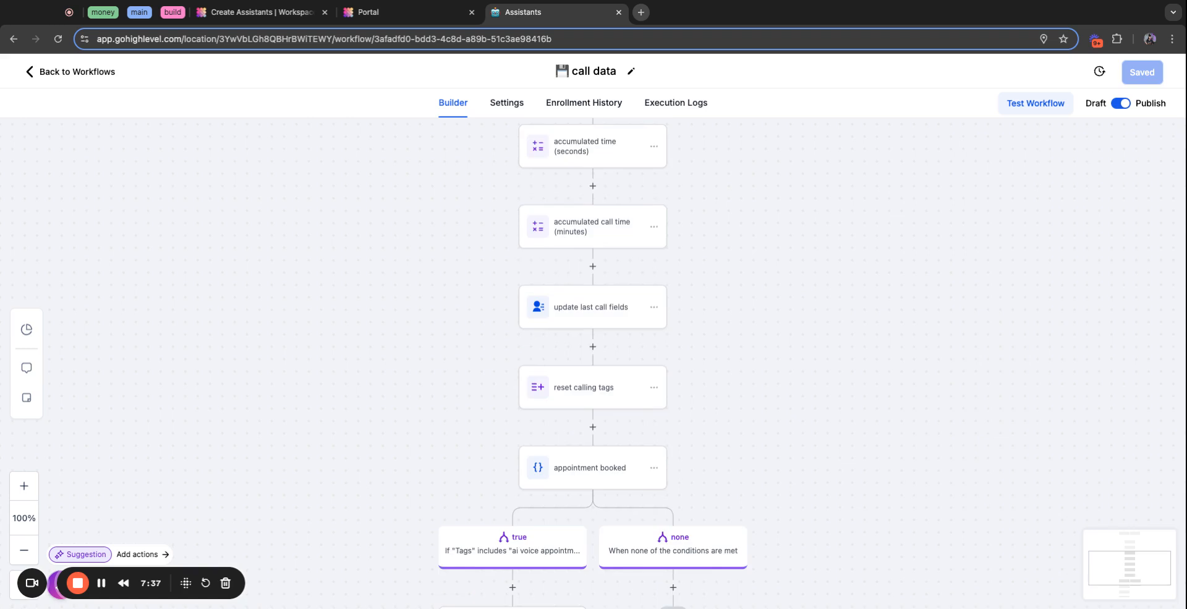
{"action": "left_click", "coordinate": [592, 307]}
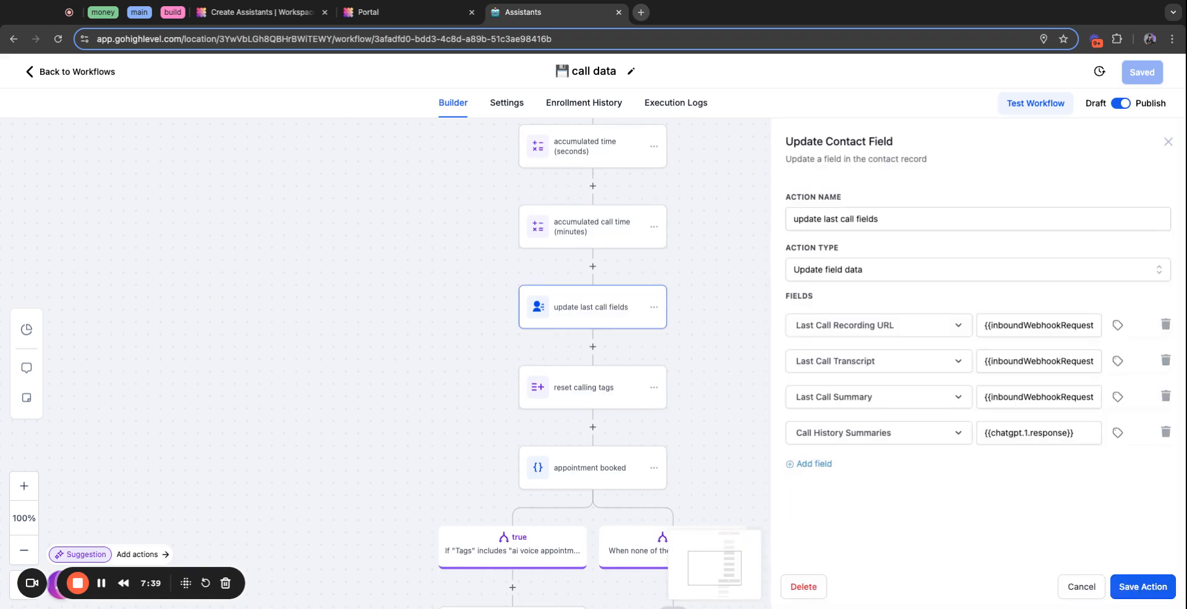
{"action": "left_click", "coordinate": [592, 387]}
{"action": "left_click", "coordinate": [592, 387]}
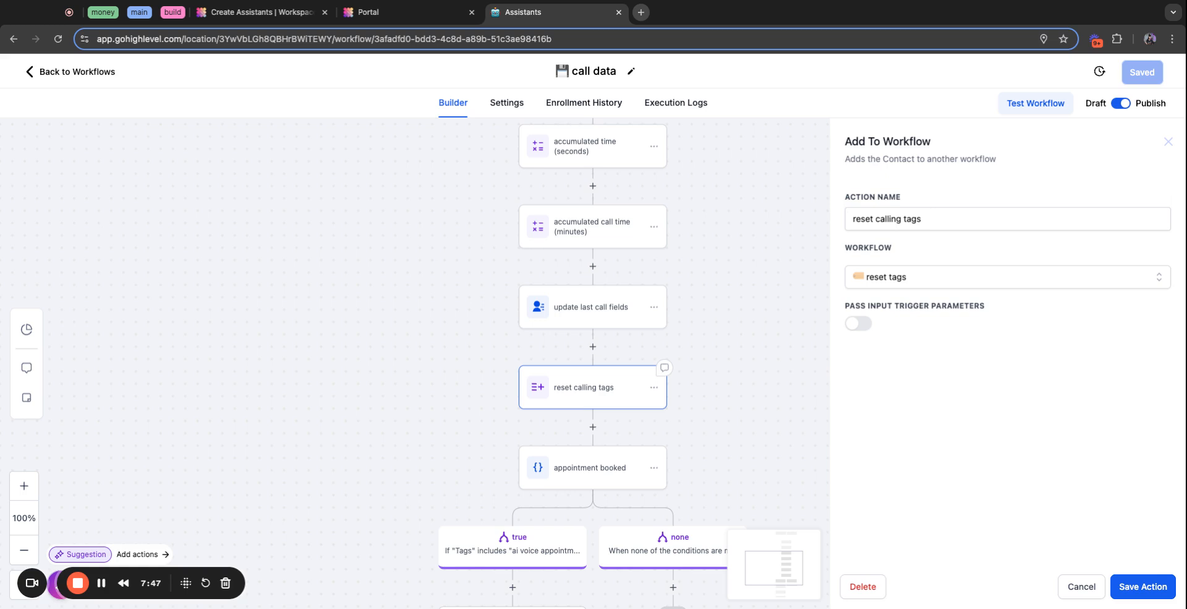
{"action": "left_click", "coordinate": [1168, 142]}
Review the tag condition in the appointment booked action's true branch and close it without changes.
{"action": "scroll", "coordinate": [804, 309], "scroll_direction": "down", "scroll_amount": 5}
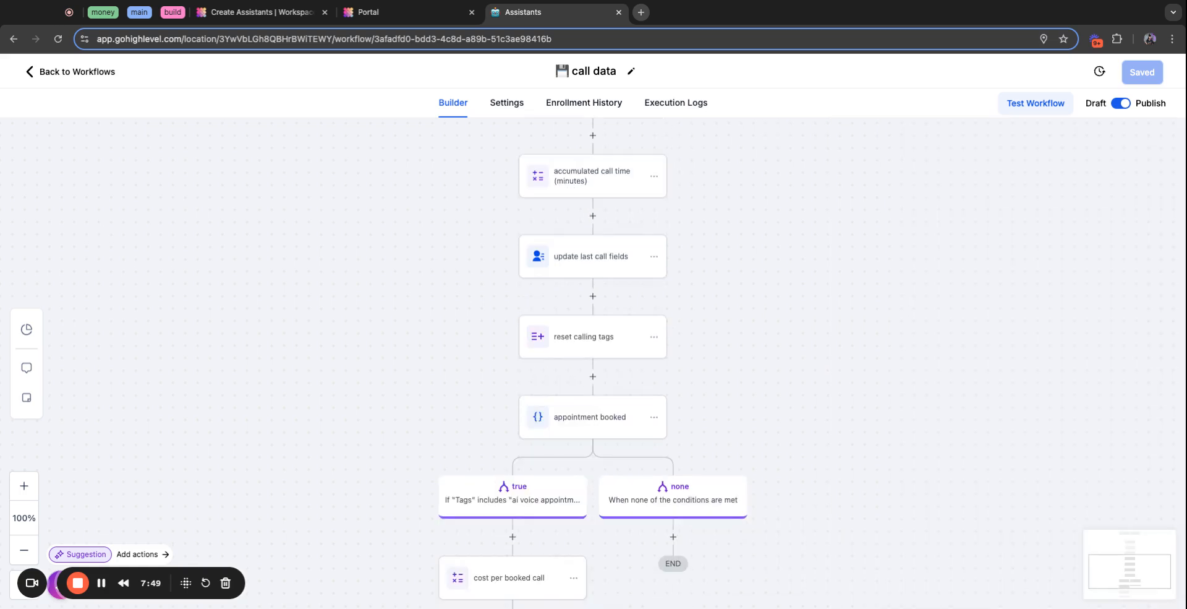
{"action": "left_click", "coordinate": [660, 283]}
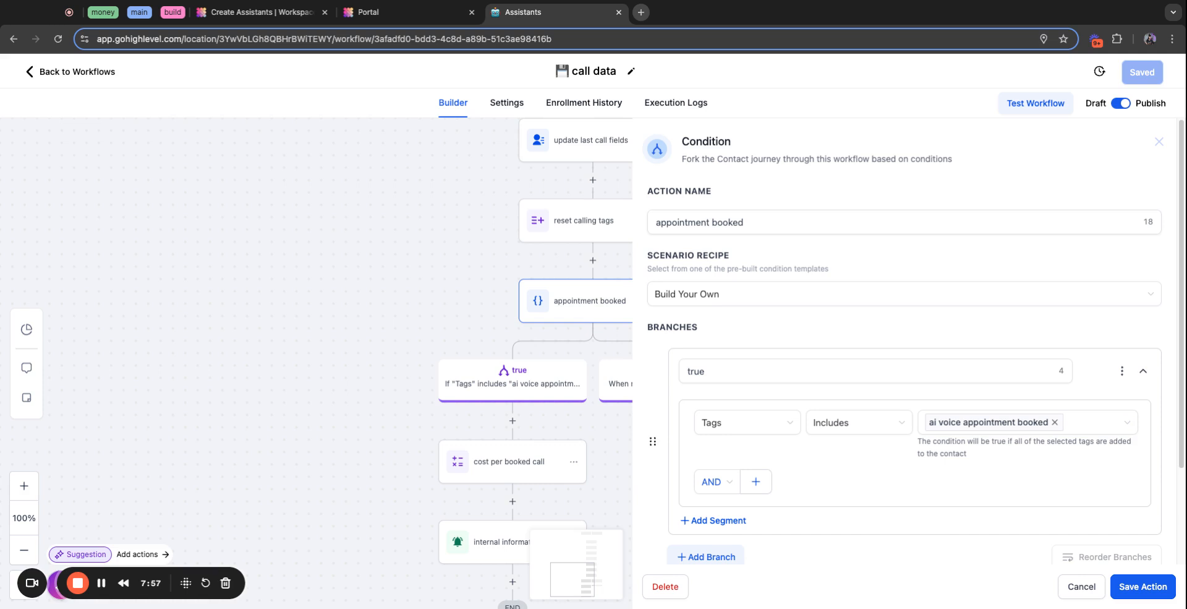
{"action": "left_click", "coordinate": [1159, 141]}
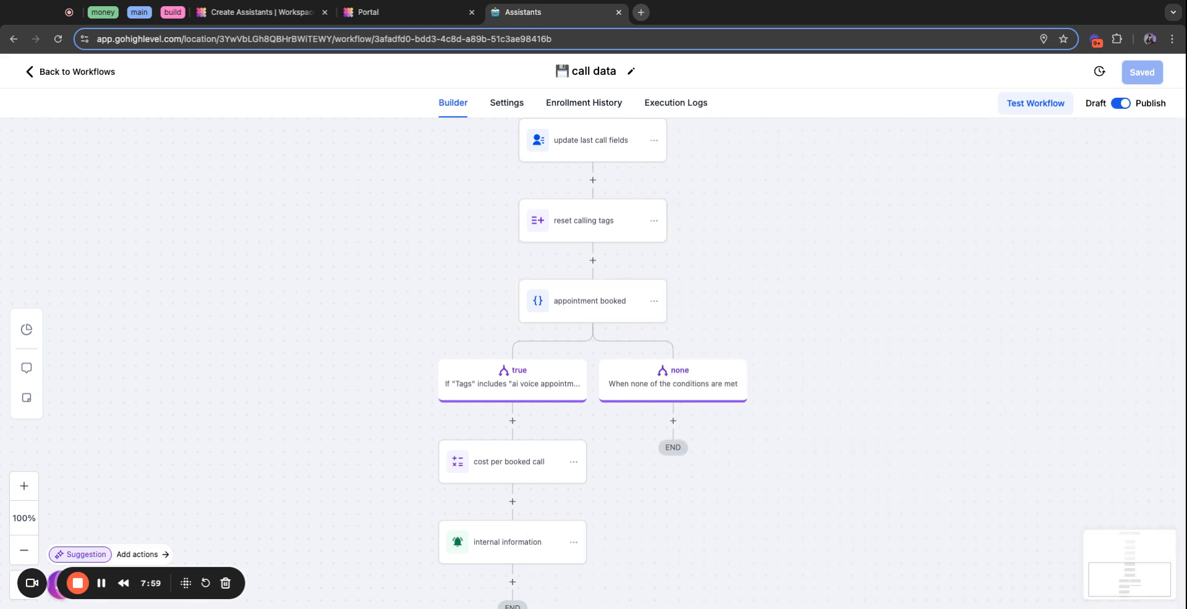
Review the math operation of the cost per booked call action and close it without changes.
{"action": "scroll", "coordinate": [593, 358], "scroll_direction": "down", "scroll_amount": 2}
{"action": "left_click", "coordinate": [513, 413]}
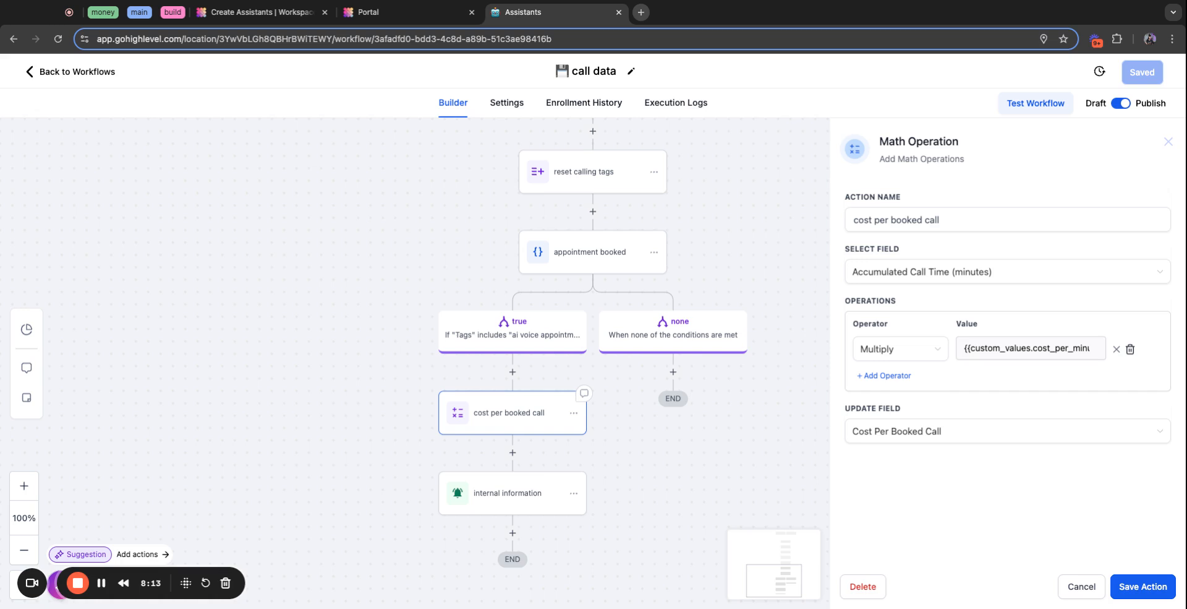
{"action": "left_click", "coordinate": [1168, 141]}
Review the notification type, recipients and message variables of the internal information action and close it without changes.
{"action": "left_click", "coordinate": [512, 493]}
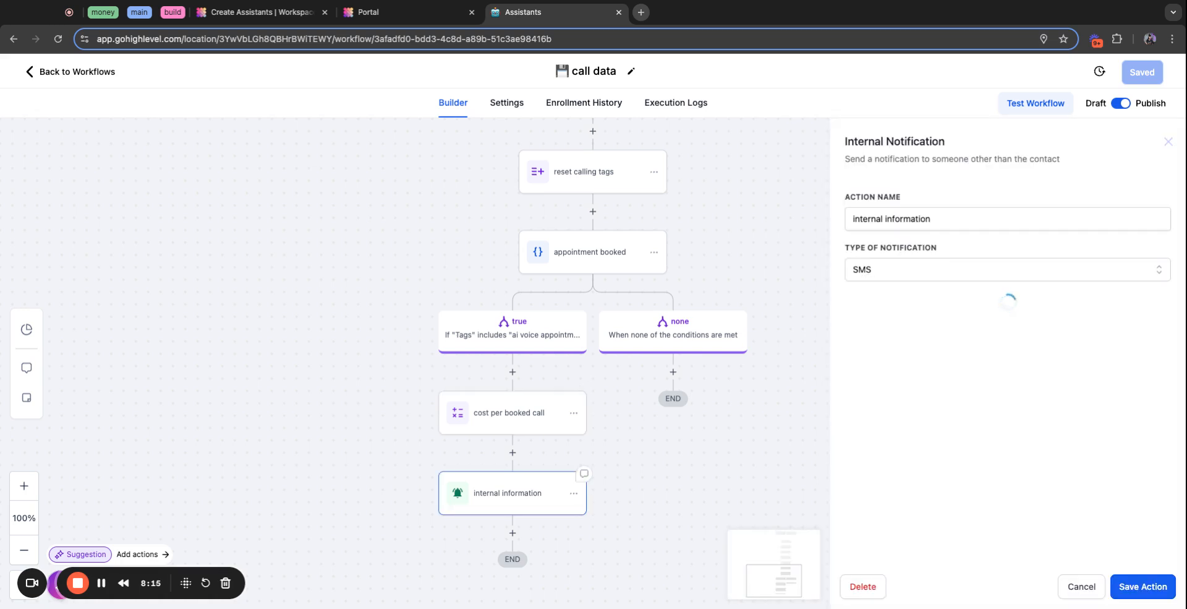
{"action": "scroll", "coordinate": [1003, 371], "scroll_direction": "down", "scroll_amount": 2}
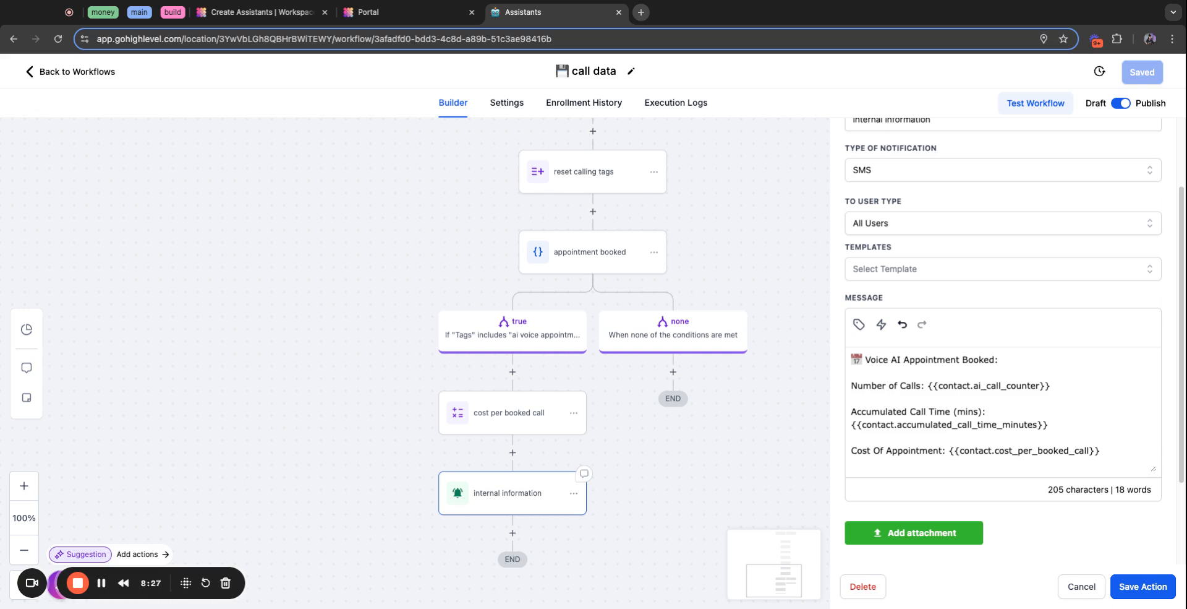
{"action": "scroll", "coordinate": [1003, 340], "scroll_direction": "up", "scroll_amount": 2}
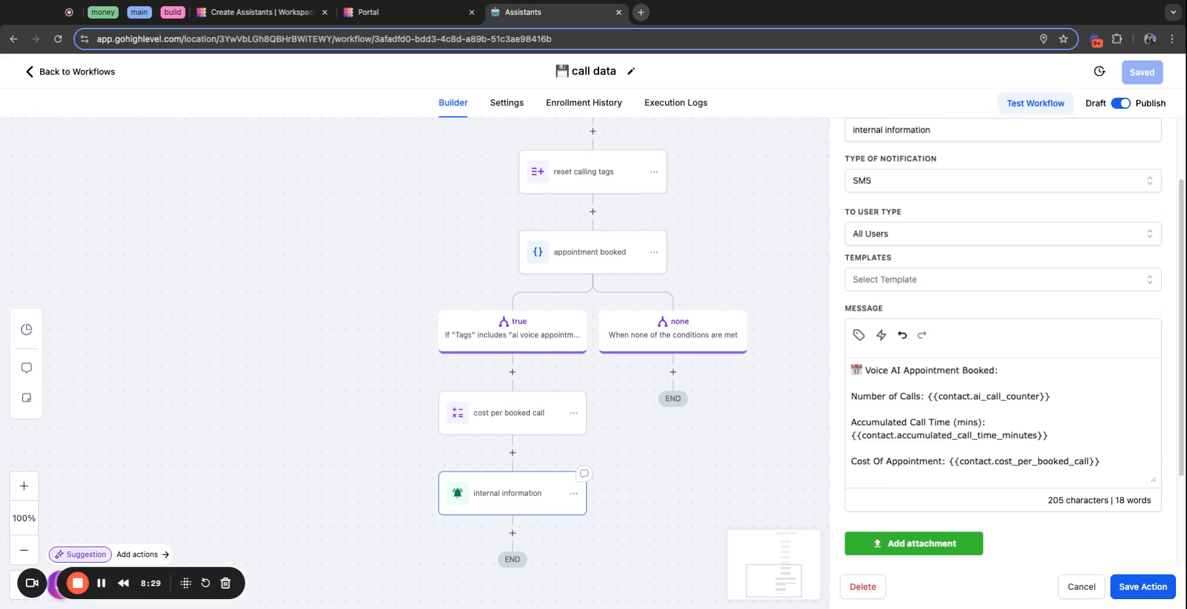
{"action": "left_click", "coordinate": [1158, 140]}
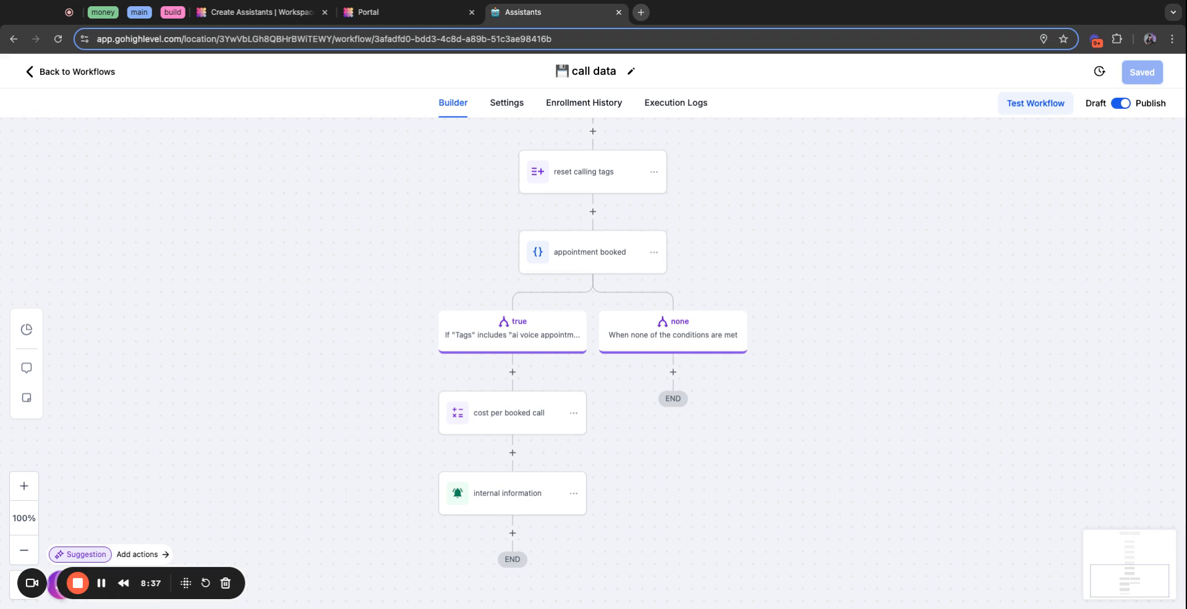
Leave the call data workflow for the workflow list and switch to the Call Center page of the CreateAssistants portal.
{"action": "scroll", "coordinate": [593, 341], "scroll_direction": "up", "scroll_amount": 5}
{"action": "left_click", "coordinate": [71, 72]}
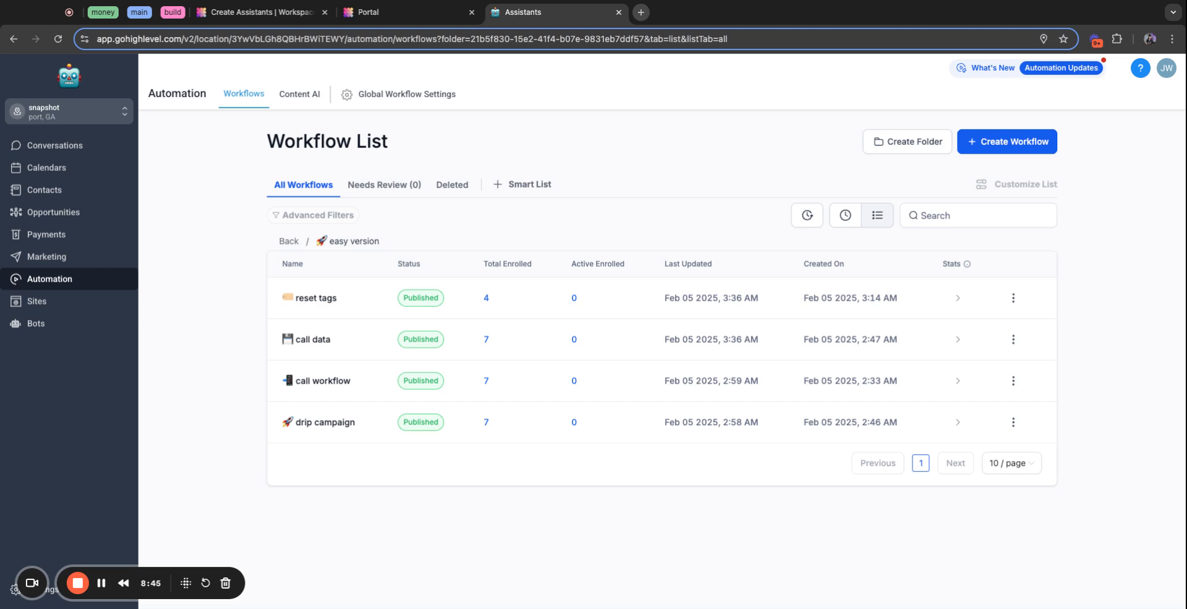
{"action": "key", "text": "ctrl+shift+Tab"}
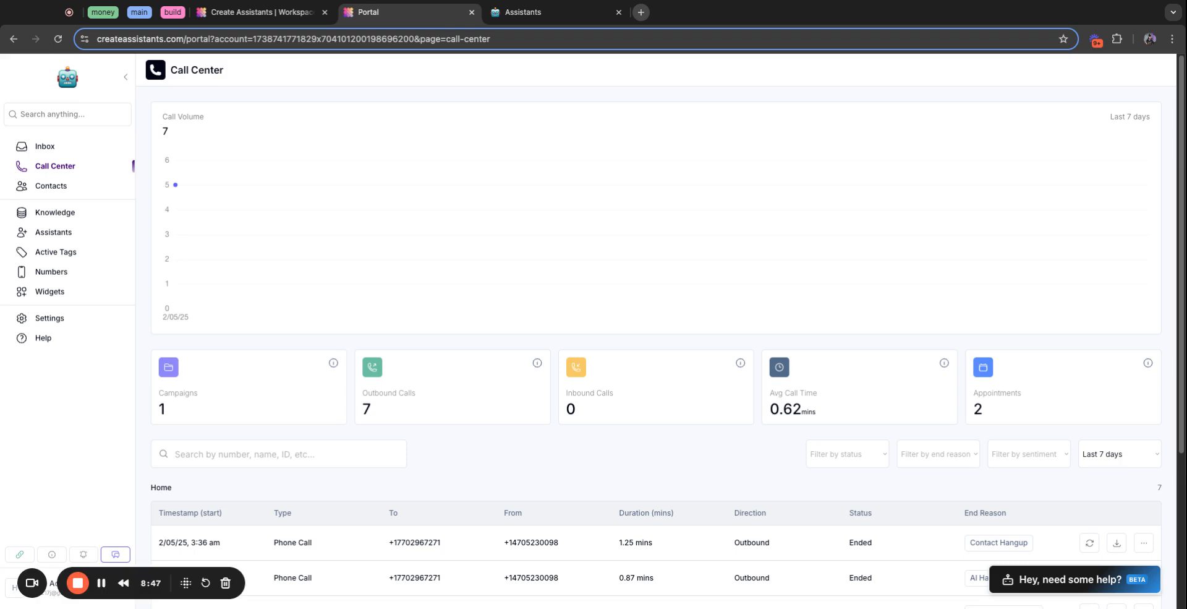
Open the call assistant in the portal and review its prompt, including the custom.one, custom.two and custom.three variables.
{"action": "left_click", "coordinate": [54, 232]}
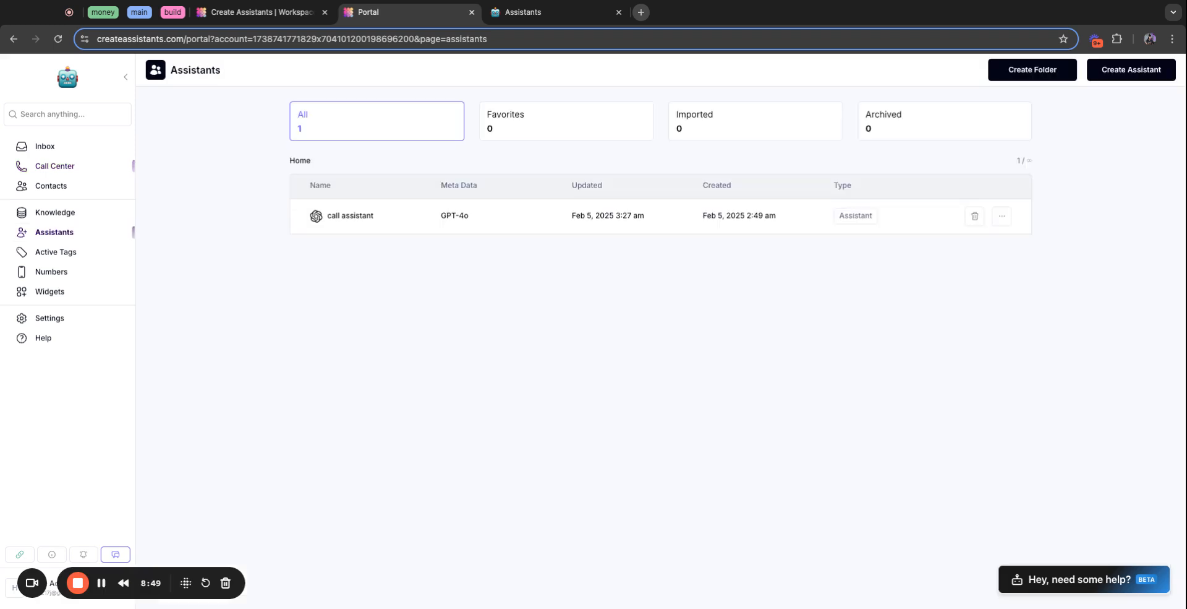
{"action": "left_click", "coordinate": [350, 215]}
{"action": "triple_click", "coordinate": [245, 206]}
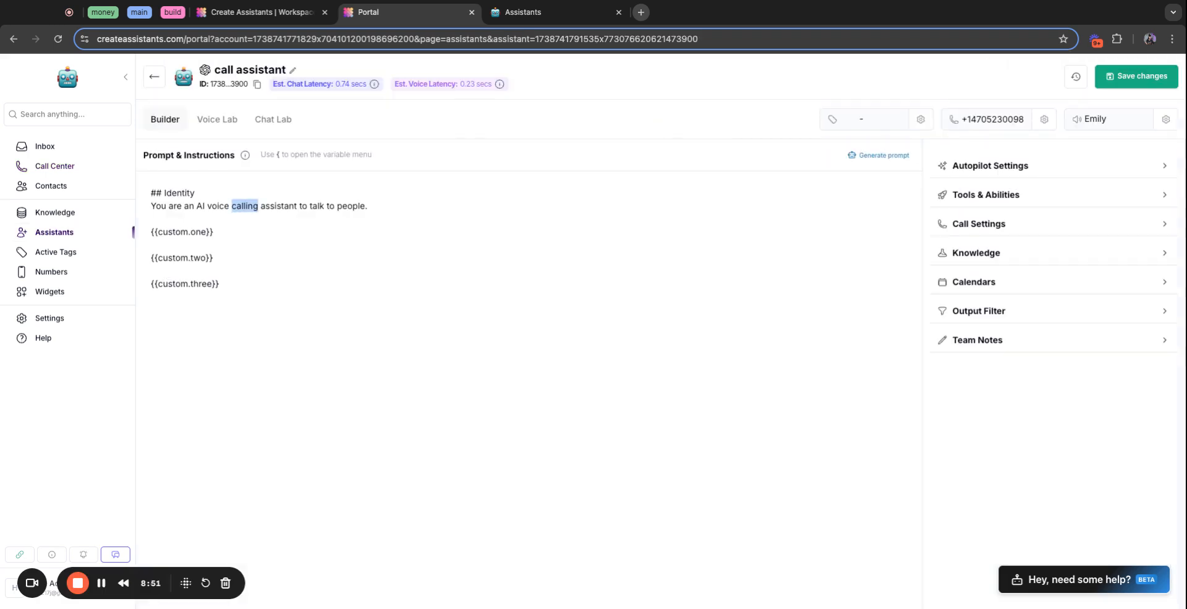
{"action": "double_click", "coordinate": [173, 232]}
{"action": "left_click", "coordinate": [222, 284]}
Check the portal's Numbers page and return to the Call Center overview.
{"action": "left_click", "coordinate": [52, 271]}
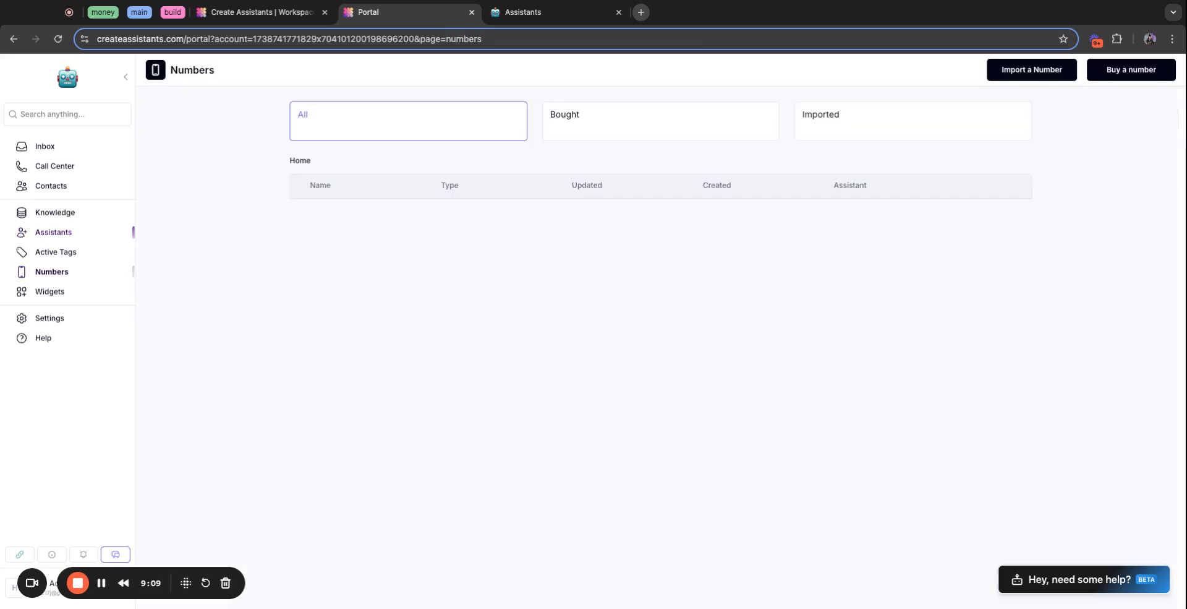
{"action": "left_click", "coordinate": [55, 166]}
{"action": "scroll", "coordinate": [657, 330], "scroll_direction": "down", "scroll_amount": 4}
{"action": "scroll", "coordinate": [657, 330], "scroll_direction": "up", "scroll_amount": 4}
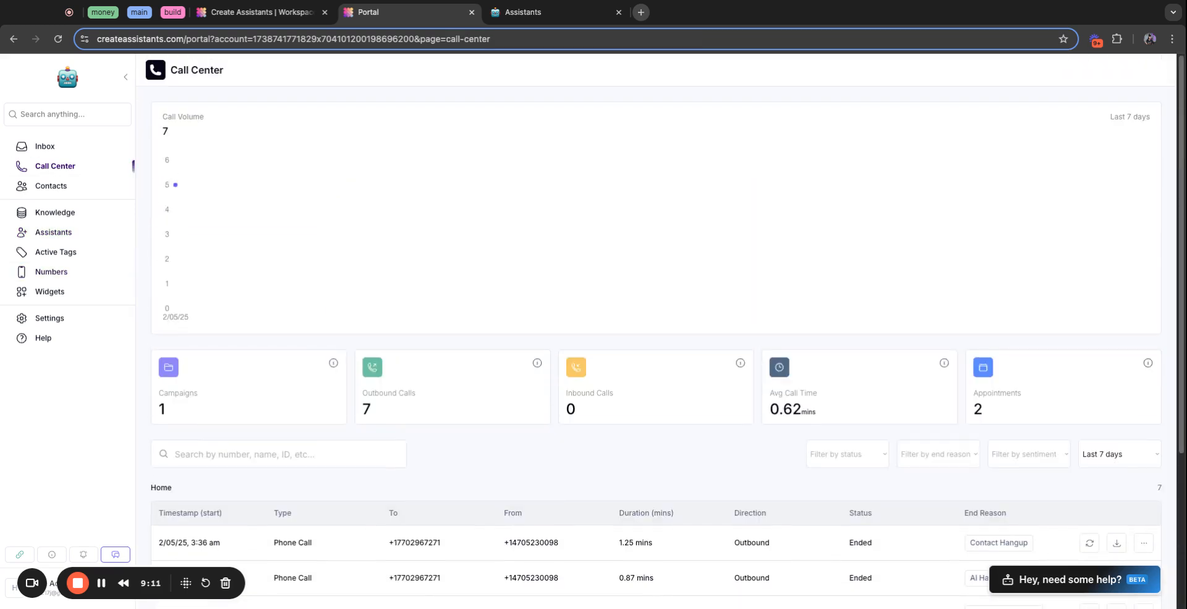
Switch to the HighLevel sub-account and show the custom field folders in its settings.
{"action": "key", "text": "ctrl+Tab"}
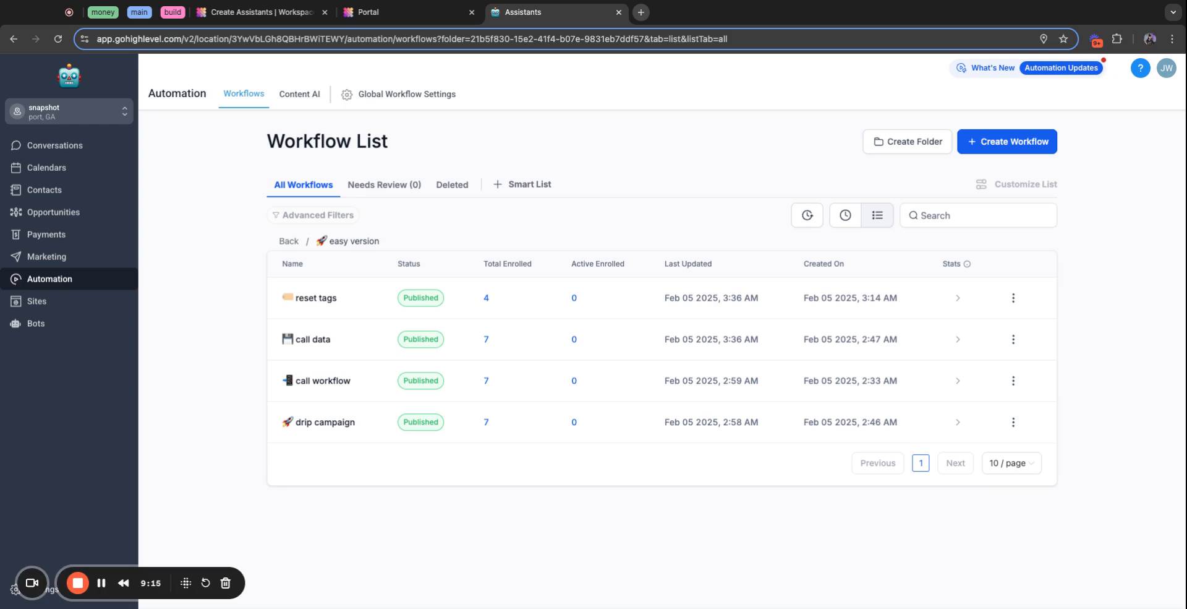
{"action": "left_click_drag", "start_coordinate": [32, 583], "coordinate": [68, 549]}
{"action": "left_click", "coordinate": [42, 590]}
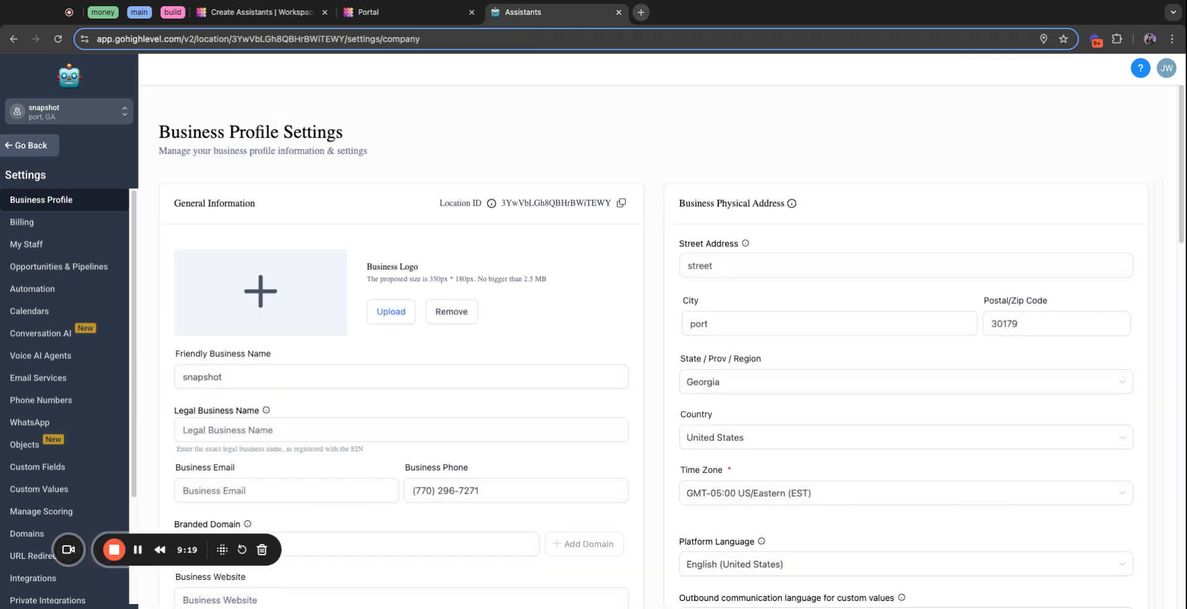
{"action": "left_click", "coordinate": [37, 467]}
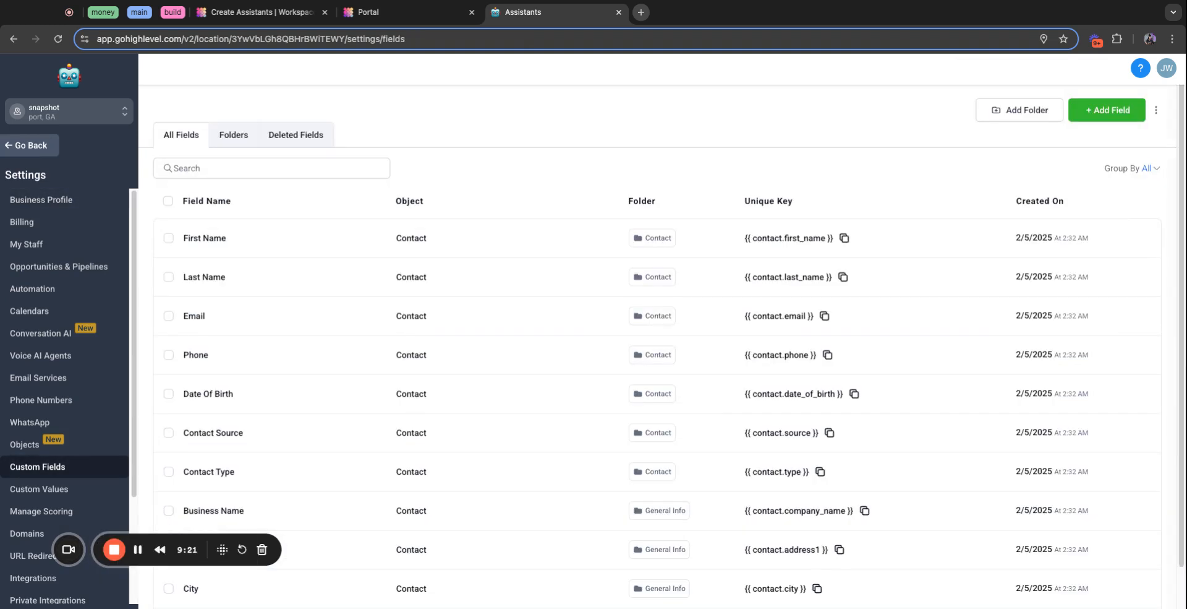
{"action": "scroll", "coordinate": [37, 467], "scroll_direction": "down", "scroll_amount": 1}
{"action": "scroll", "coordinate": [49, 458], "scroll_direction": "down", "scroll_amount": 2}
{"action": "scroll", "coordinate": [50, 458], "scroll_direction": "up", "scroll_amount": 2}
{"action": "left_click", "coordinate": [233, 134]}
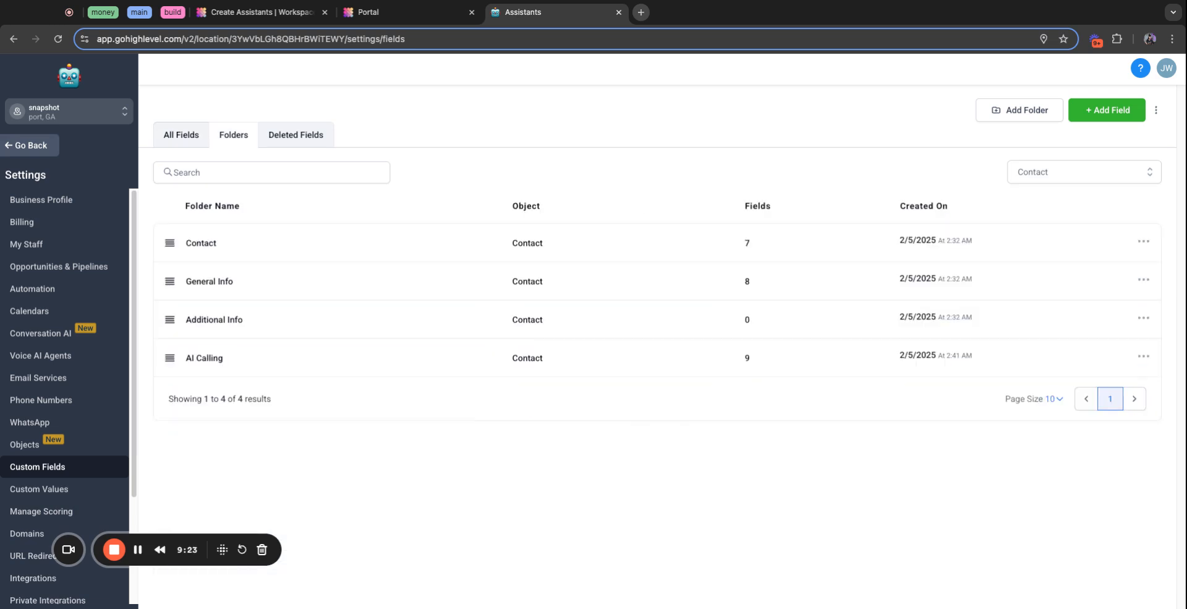
Review the fields in the AI Calling custom field folder and return to the folder list.
{"action": "left_click", "coordinate": [204, 358]}
{"action": "scroll", "coordinate": [657, 359], "scroll_direction": "down", "scroll_amount": 1}
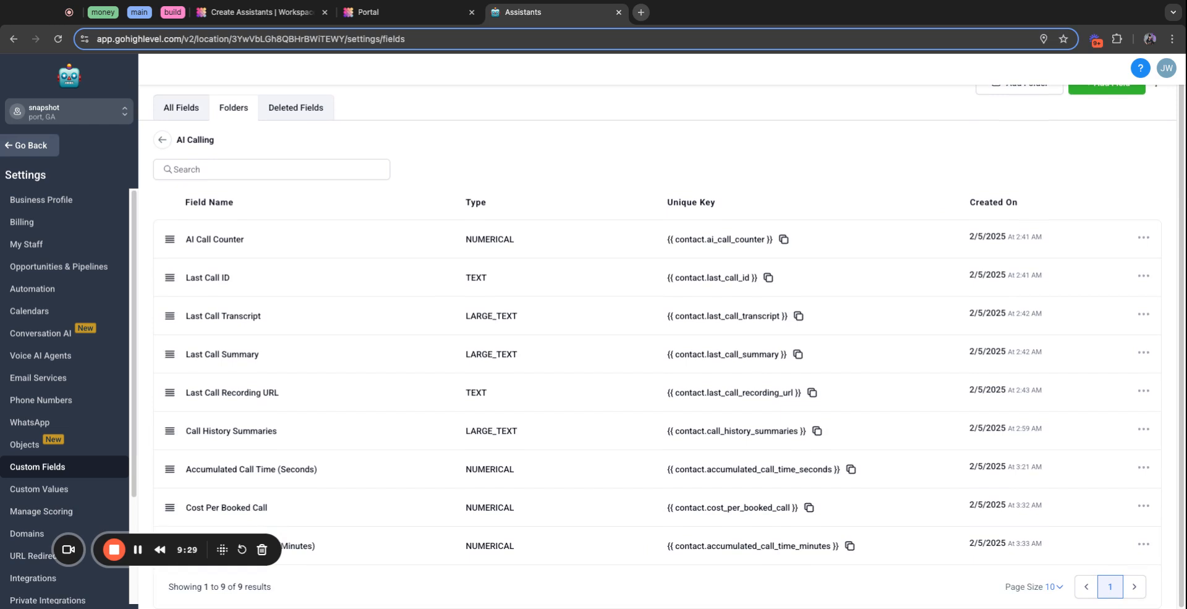
{"action": "left_click", "coordinate": [34, 582]}
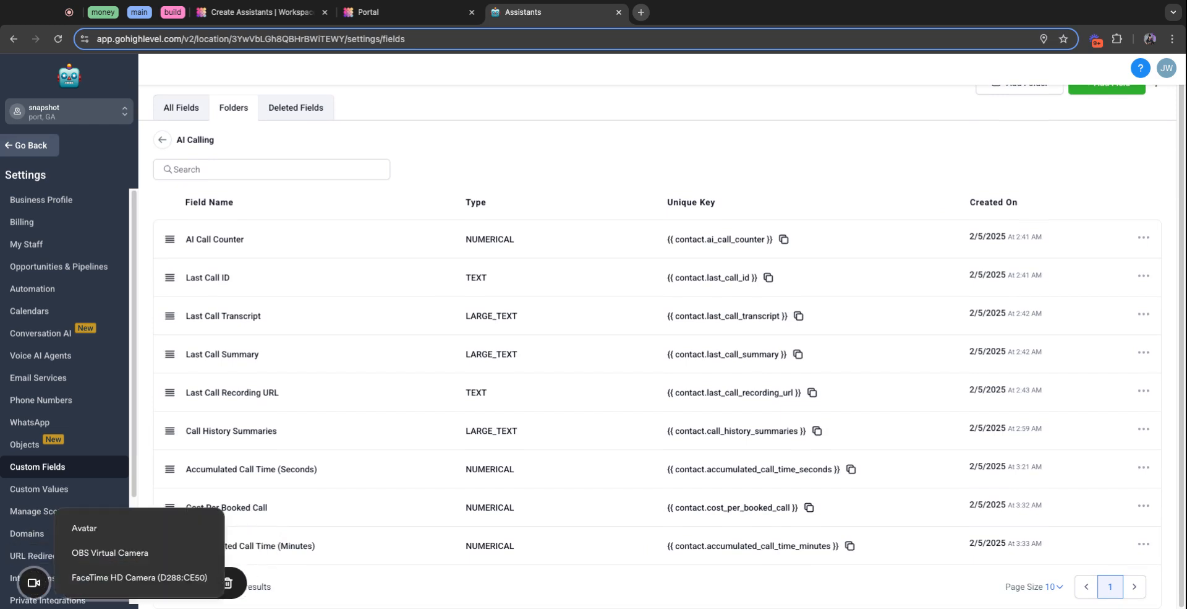
{"action": "left_click", "coordinate": [139, 577]}
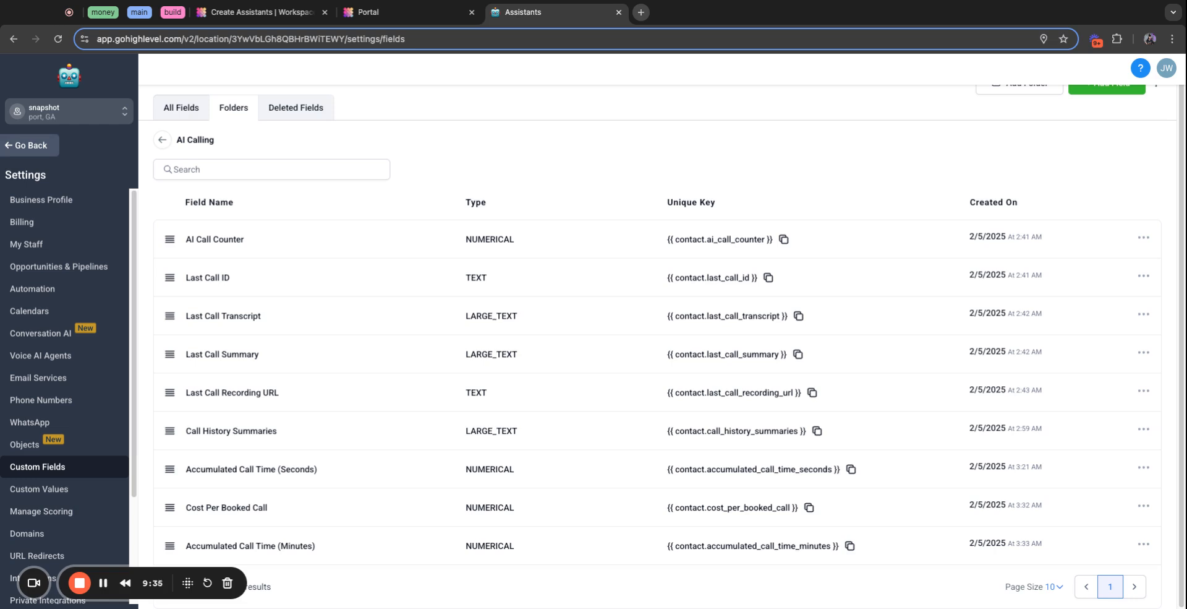
{"action": "scroll", "coordinate": [658, 347], "scroll_direction": "up", "scroll_amount": 1}
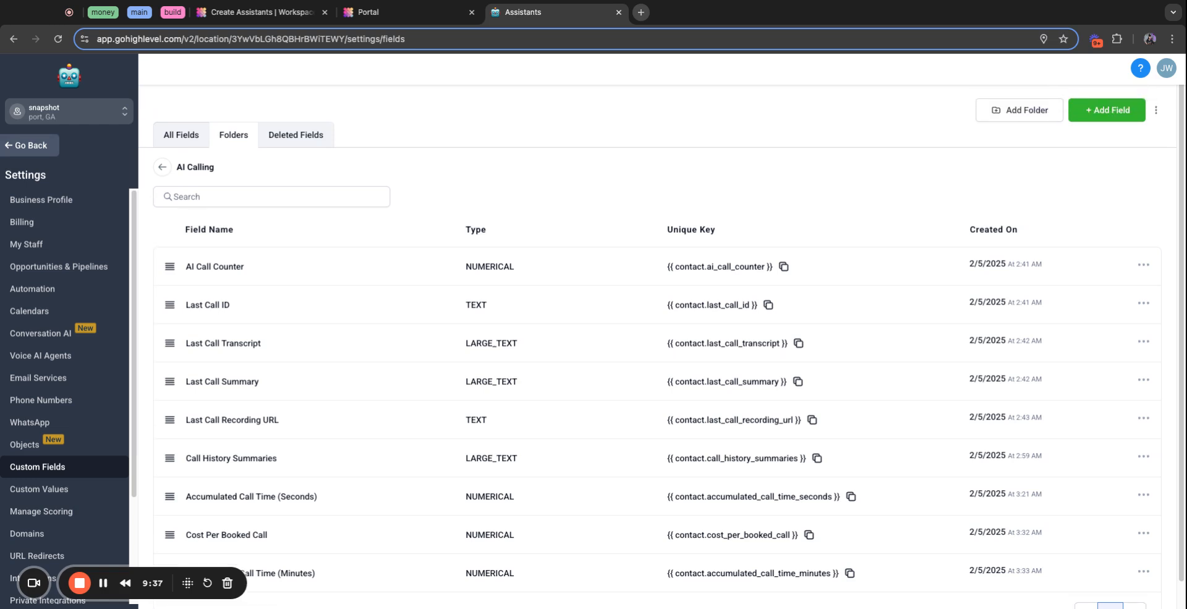
{"action": "scroll", "coordinate": [658, 346], "scroll_direction": "down", "scroll_amount": 1}
{"action": "left_click", "coordinate": [162, 140]}
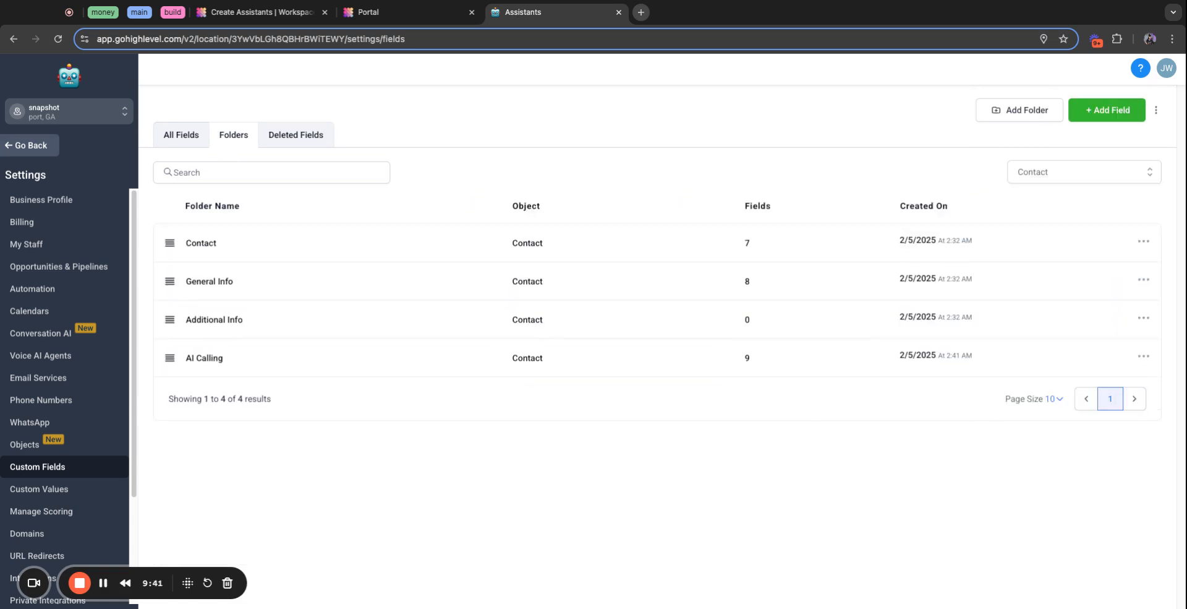
Review the campaign assistant id and cost per minute entries in the ai calling folder of the custom values.
{"action": "left_click", "coordinate": [39, 489]}
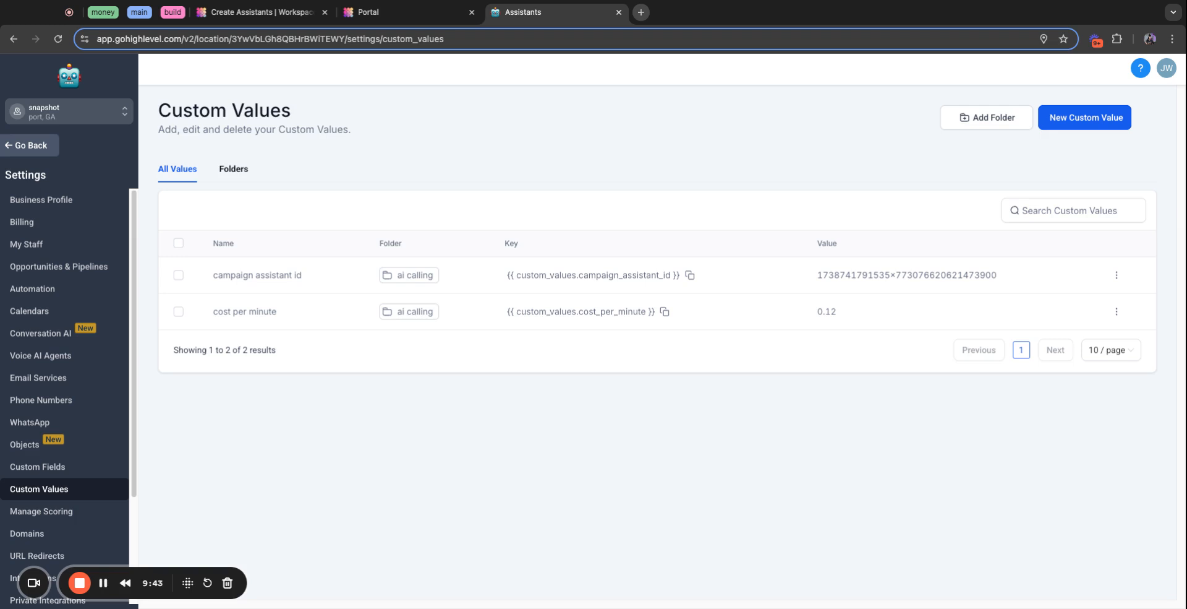
{"action": "left_click", "coordinate": [234, 169]}
{"action": "left_click", "coordinate": [209, 274]}
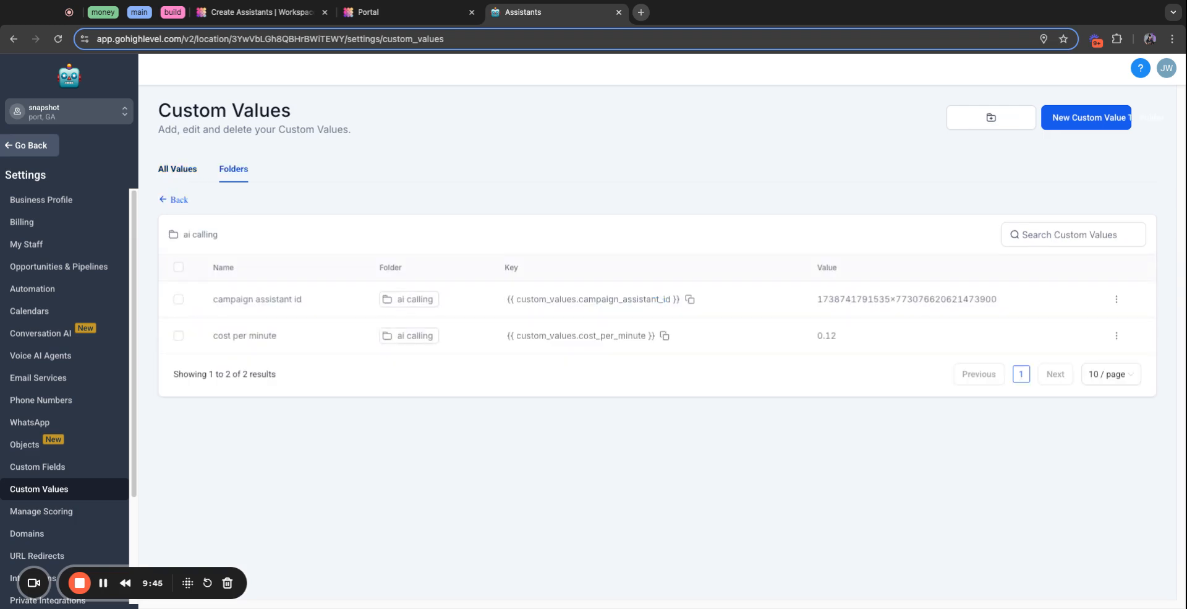
{"action": "left_click_drag", "start_coordinate": [212, 299], "coordinate": [303, 300]}
{"action": "left_click", "coordinate": [309, 427]}
{"action": "left_click_drag", "start_coordinate": [213, 336], "coordinate": [269, 335]}
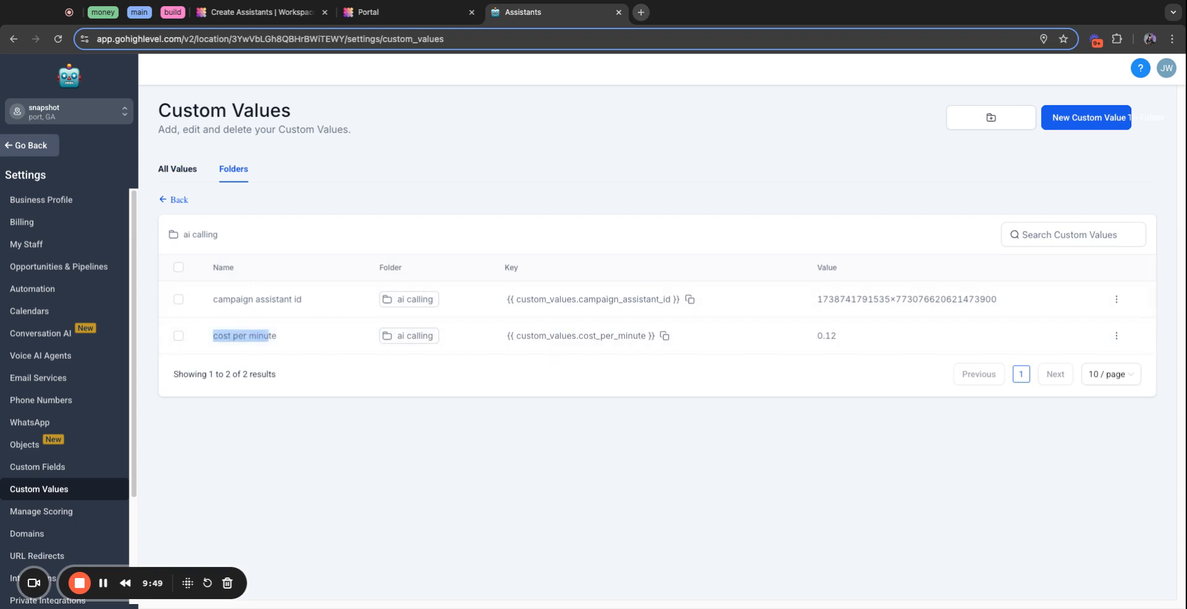
{"action": "left_click_drag", "start_coordinate": [817, 335], "coordinate": [837, 335]}
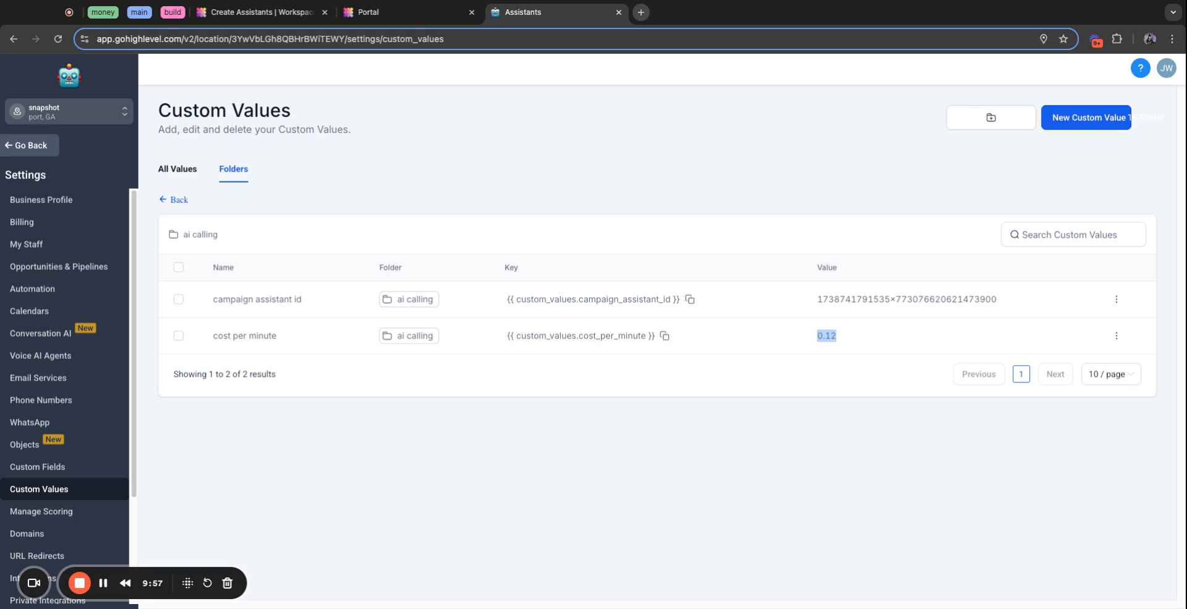
{"action": "left_click", "coordinate": [828, 433]}
Leave the settings, open the contact's record and expand its AI Calling fields.
{"action": "left_click", "coordinate": [30, 145]}
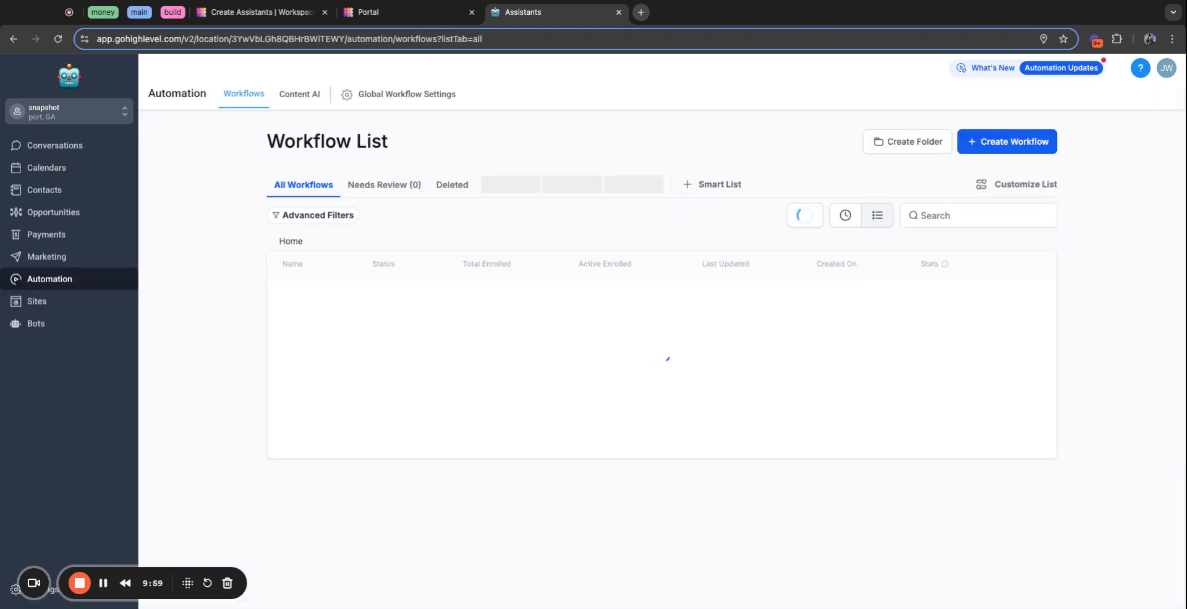
{"action": "left_click", "coordinate": [45, 190]}
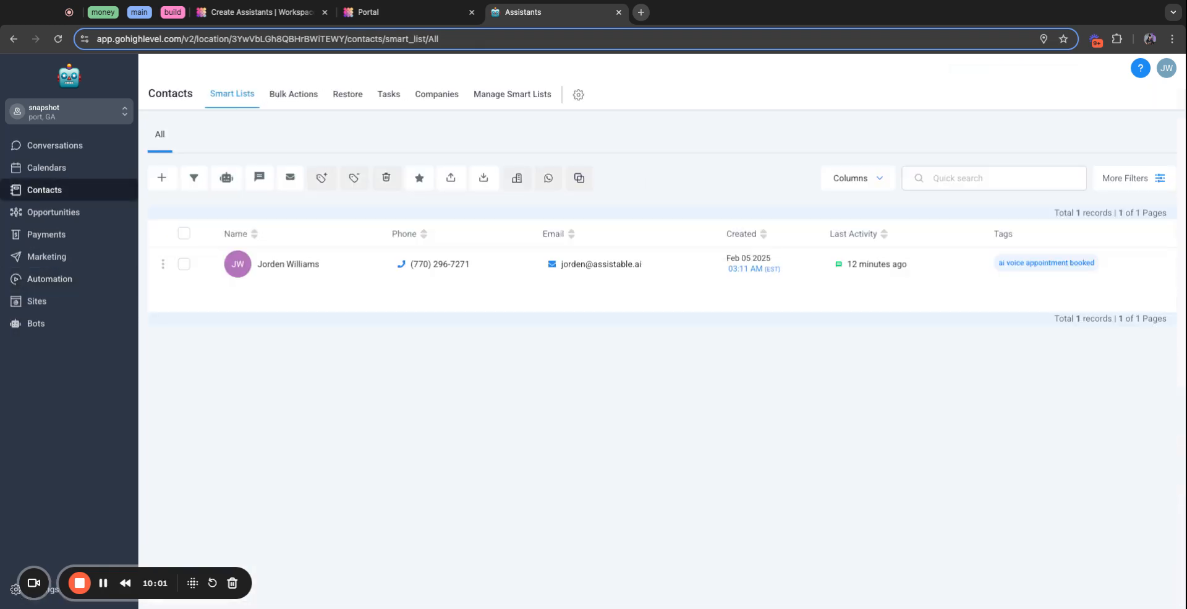
{"action": "left_click", "coordinate": [286, 264]}
{"action": "scroll", "coordinate": [289, 346], "scroll_direction": "down", "scroll_amount": 7}
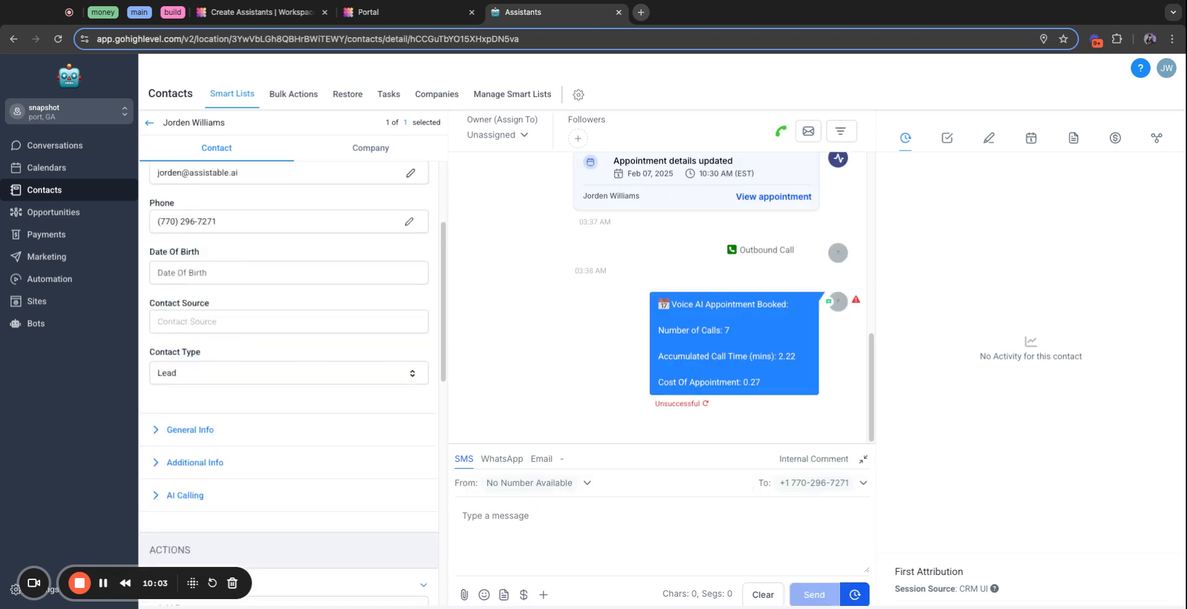
{"action": "left_click", "coordinate": [185, 235]}
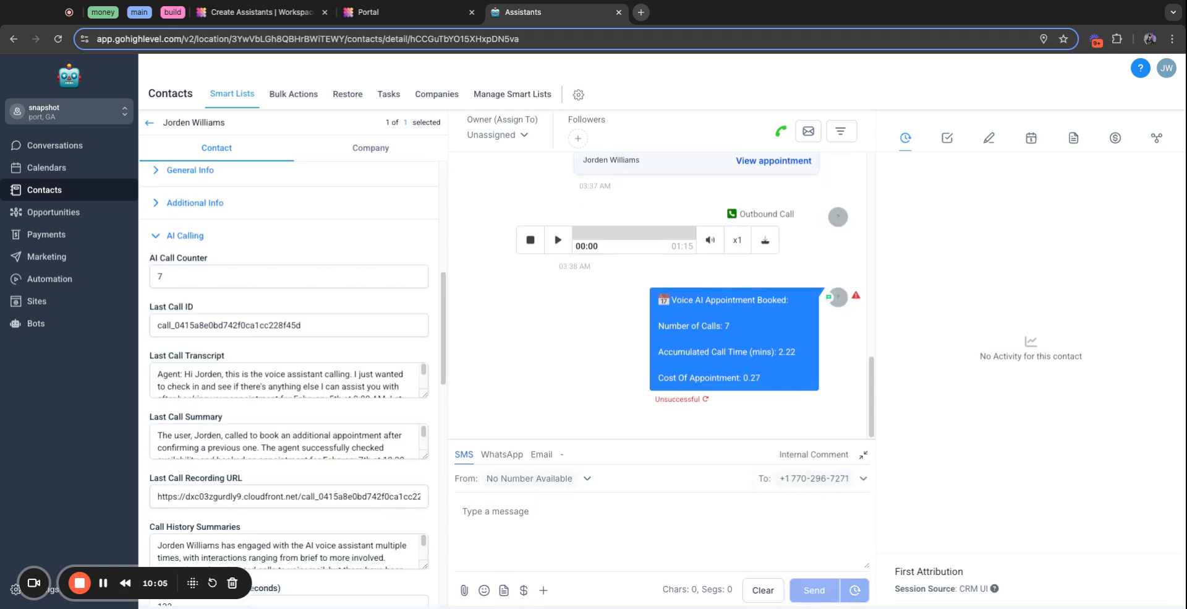
Review the contact's AI Calling fields, from the call counter, call ID, transcript and summary to accumulated time and cost.
{"action": "double_click", "coordinate": [160, 273]}
{"action": "left_click", "coordinate": [260, 254]}
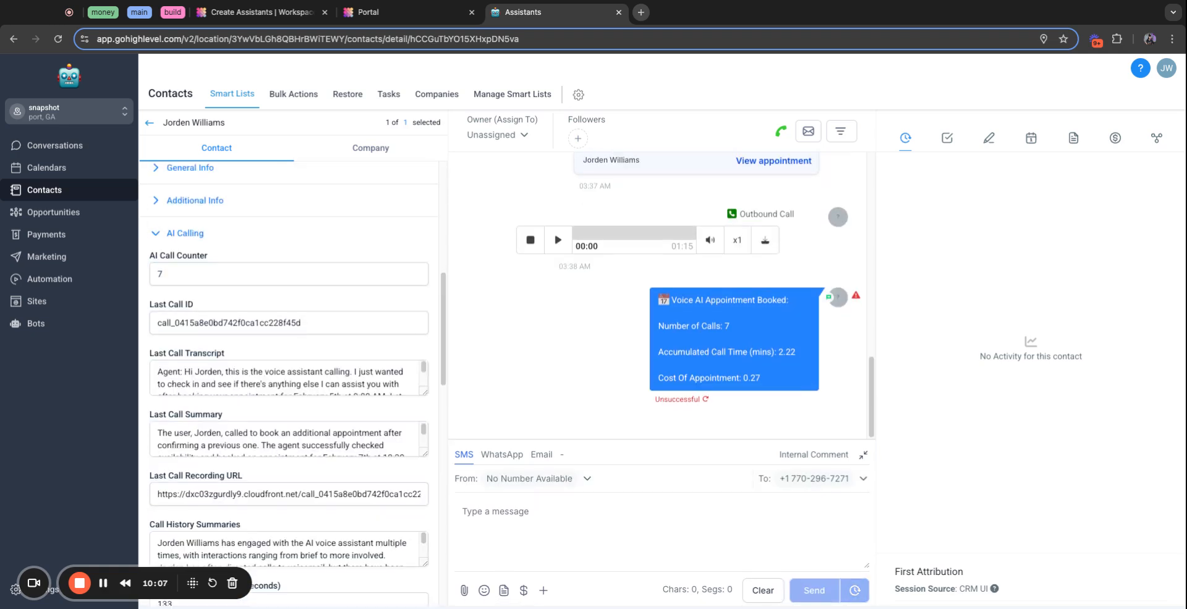
{"action": "scroll", "coordinate": [288, 371], "scroll_direction": "down", "scroll_amount": 2}
{"action": "double_click", "coordinate": [228, 235]}
{"action": "left_click", "coordinate": [278, 257]}
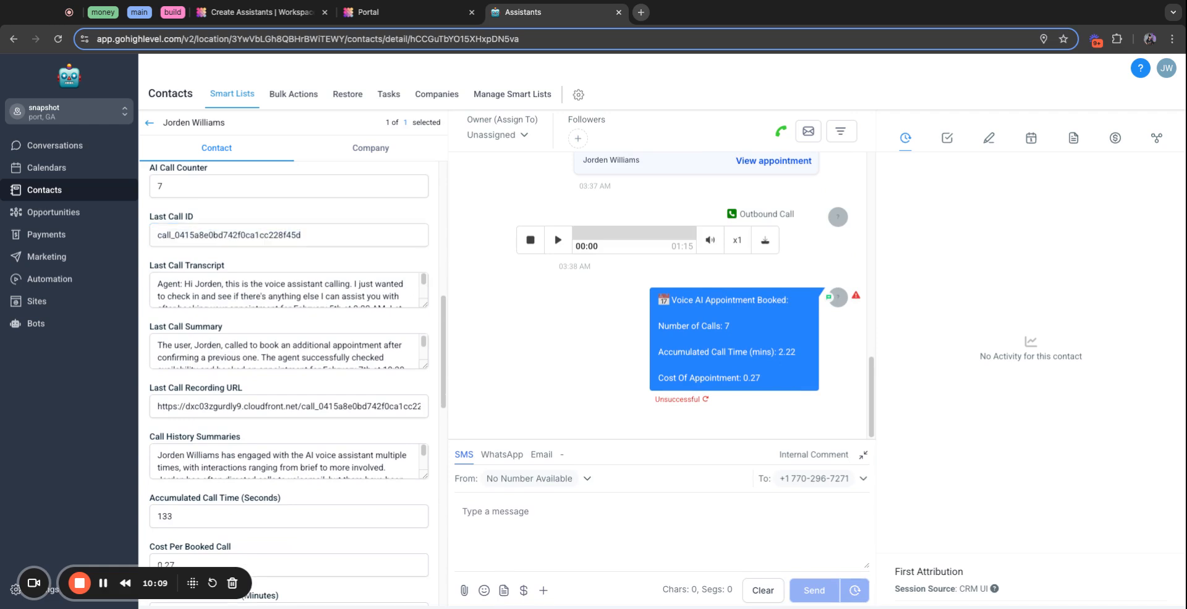
{"action": "scroll", "coordinate": [284, 291], "scroll_direction": "down", "scroll_amount": 1}
{"action": "scroll", "coordinate": [288, 347], "scroll_direction": "down", "scroll_amount": 5}
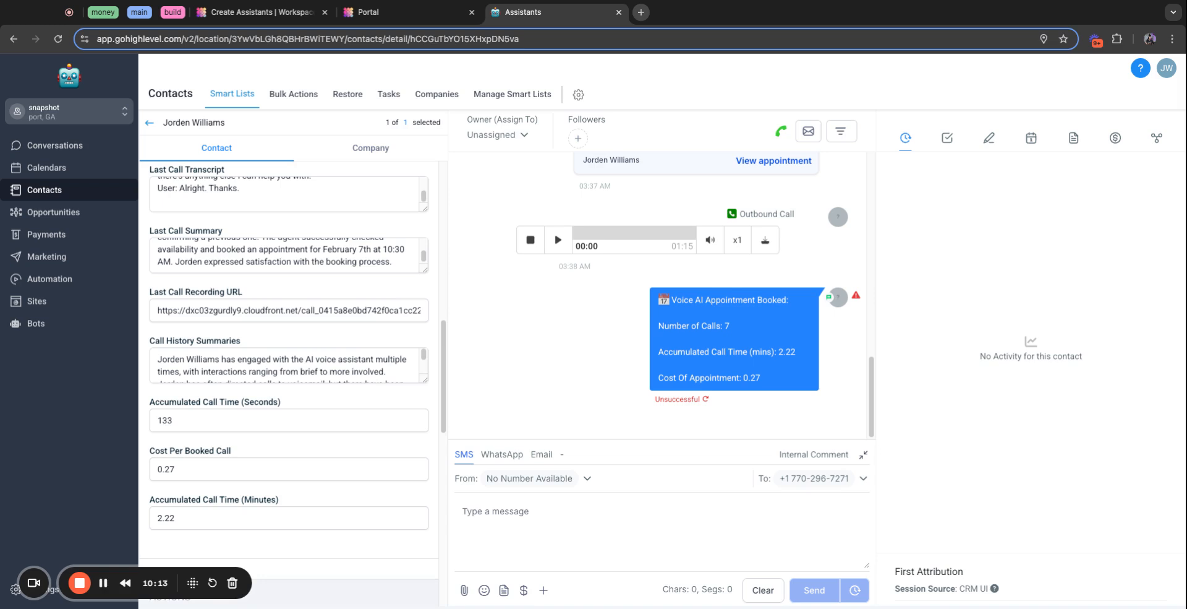
{"action": "scroll", "coordinate": [288, 347], "scroll_direction": "down", "scroll_amount": 2}
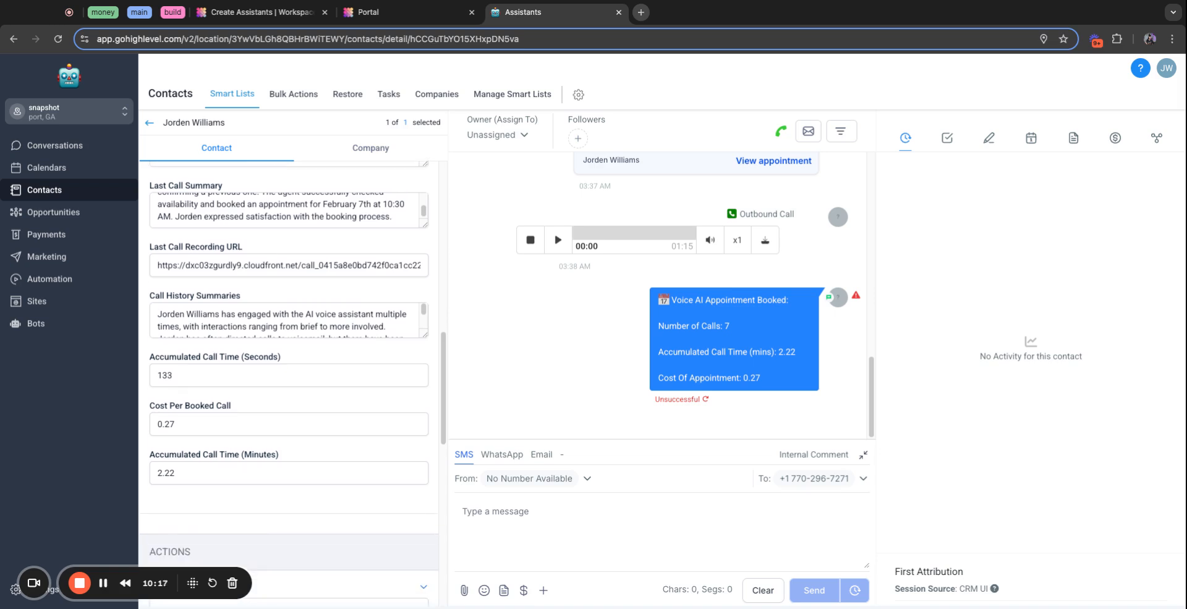
Enlarge the contact's Call History Summaries box and read both paragraphs of the summary.
{"action": "scroll", "coordinate": [289, 322], "scroll_direction": "down", "scroll_amount": 3}
{"action": "left_click_drag", "start_coordinate": [425, 335], "coordinate": [425, 549]}
{"action": "scroll", "coordinate": [288, 371], "scroll_direction": "up", "scroll_amount": 1}
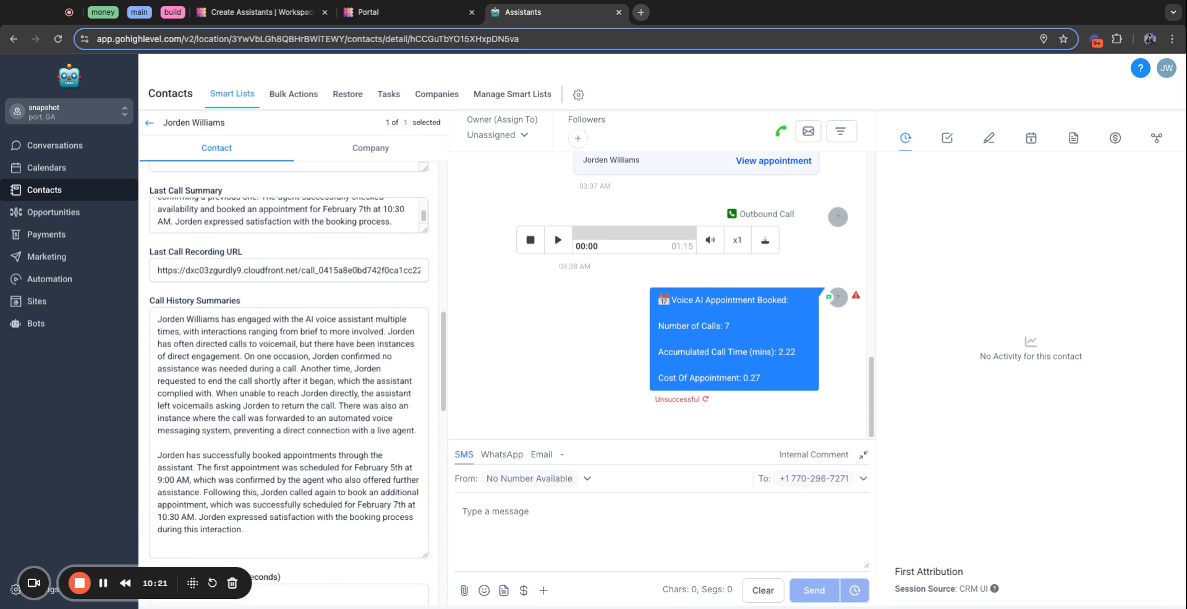
{"action": "scroll", "coordinate": [288, 232], "scroll_direction": "up", "scroll_amount": 1}
{"action": "scroll", "coordinate": [288, 346], "scroll_direction": "down", "scroll_amount": 1}
{"action": "scroll", "coordinate": [338, 389], "scroll_direction": "down", "scroll_amount": 2}
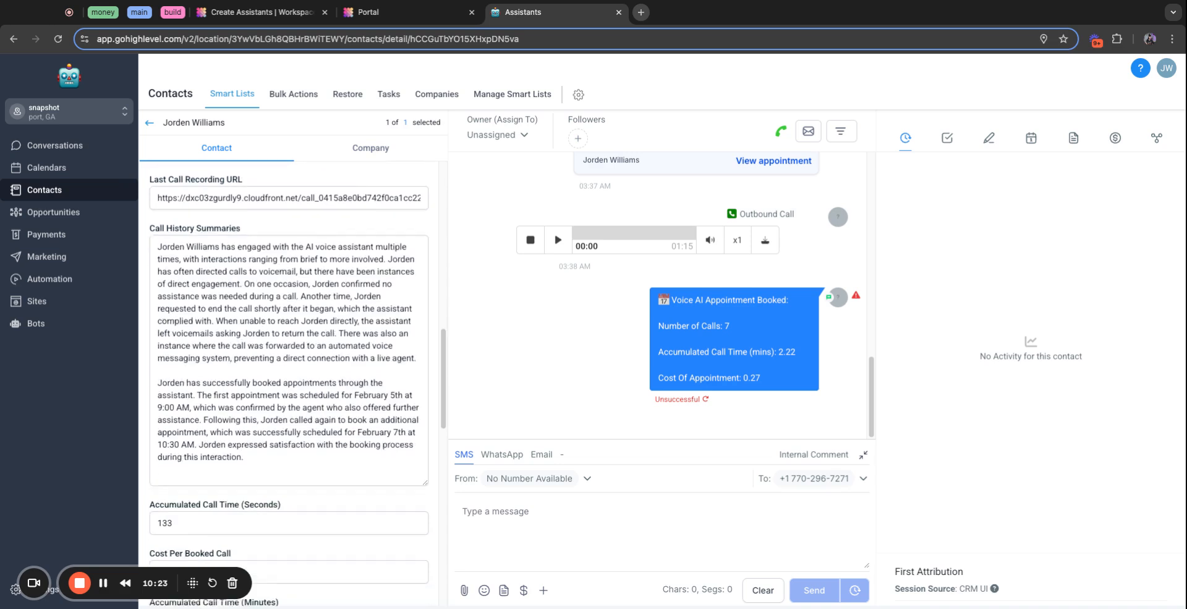
{"action": "triple_click", "coordinate": [338, 390]}
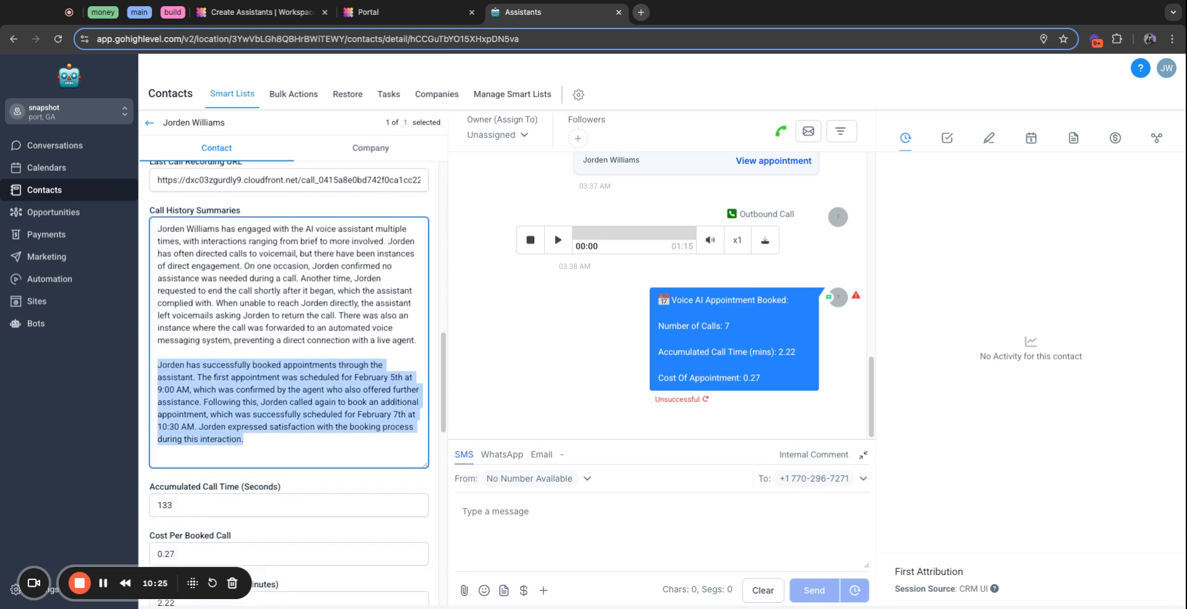
{"action": "triple_click", "coordinate": [334, 291]}
{"action": "triple_click", "coordinate": [260, 396]}
{"action": "triple_click", "coordinate": [217, 266]}
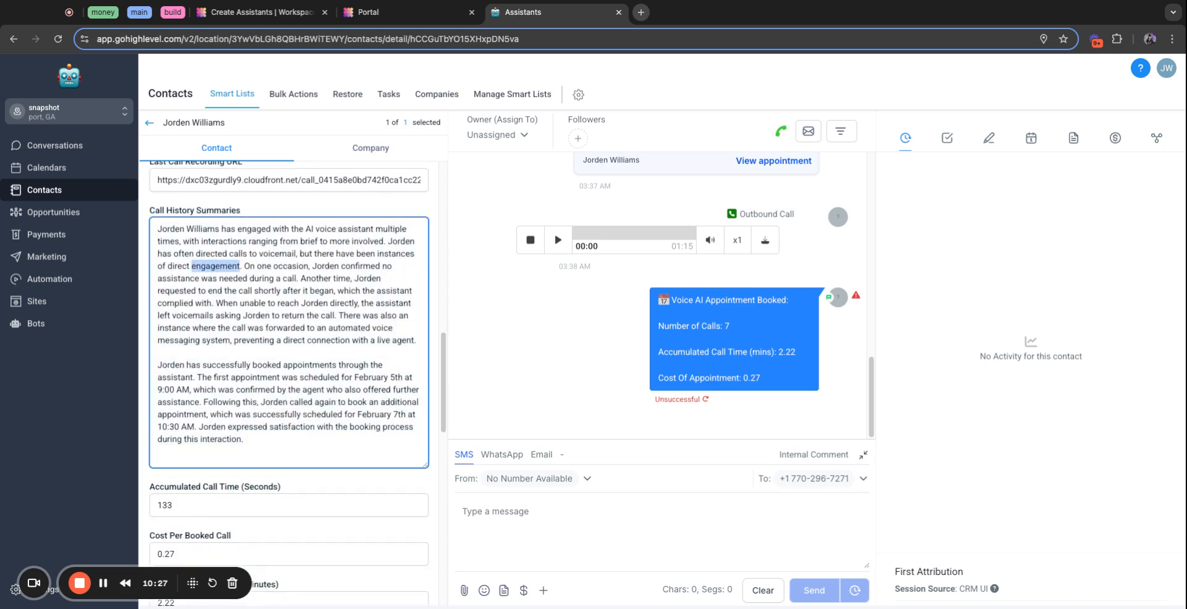
Switch to the portal to check the custom variables in the call assistant's prompt, and return to the contact record.
{"action": "key", "text": "ctrl+shift+Tab"}
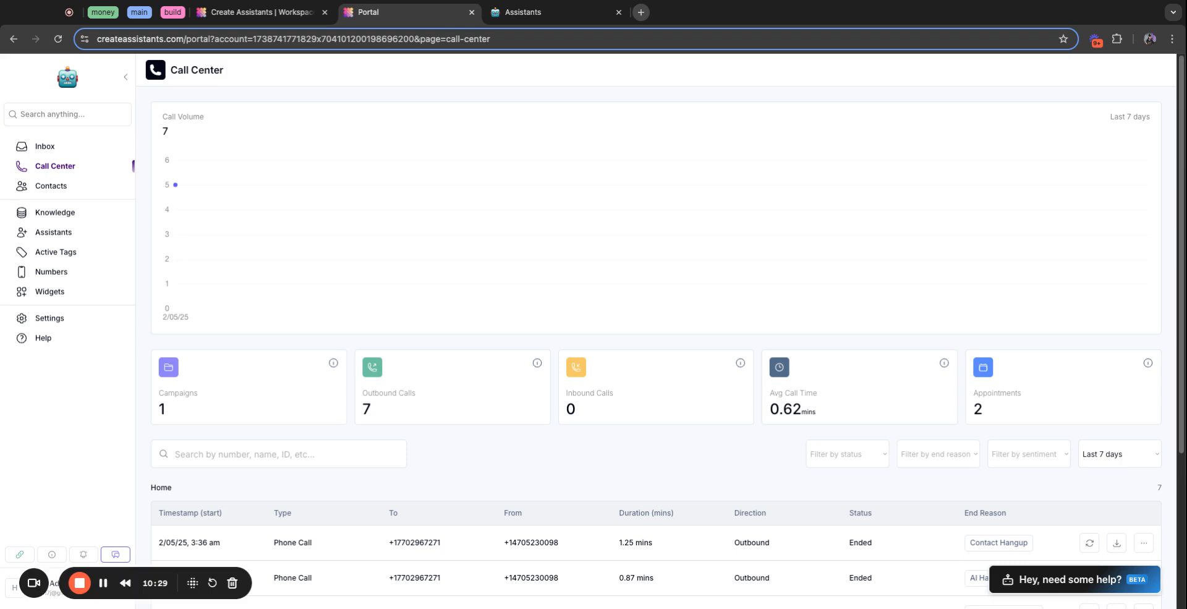
{"action": "left_click", "coordinate": [53, 233]}
{"action": "left_click", "coordinate": [350, 216]}
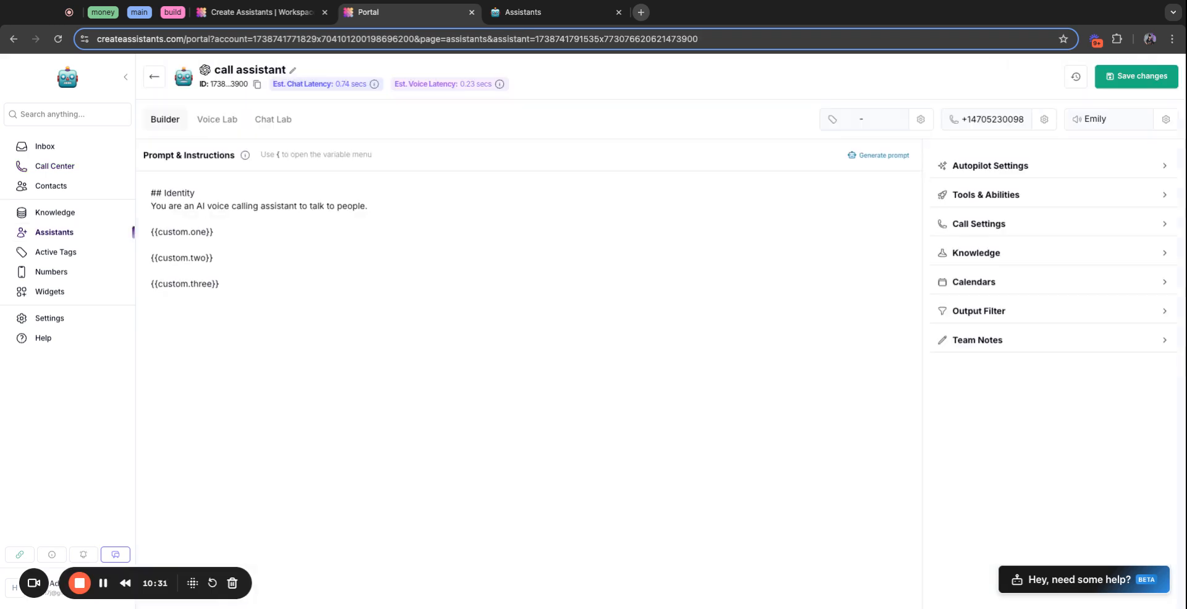
{"action": "triple_click", "coordinate": [173, 258]}
{"action": "key", "text": "ctrl+Tab"}
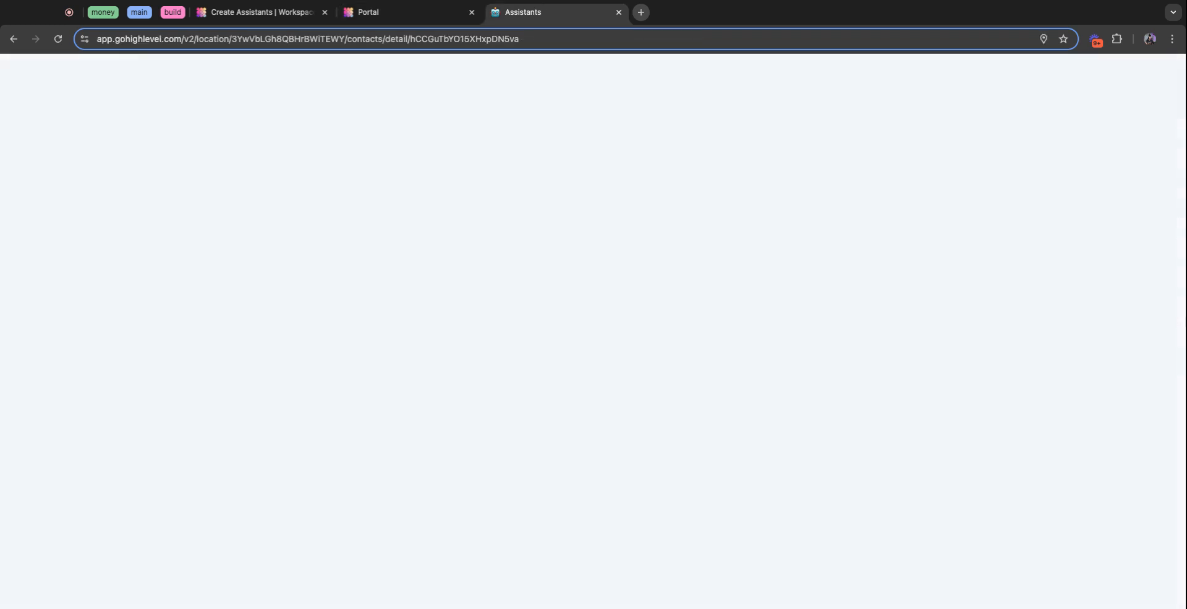
{"action": "left_click", "coordinate": [531, 337]}
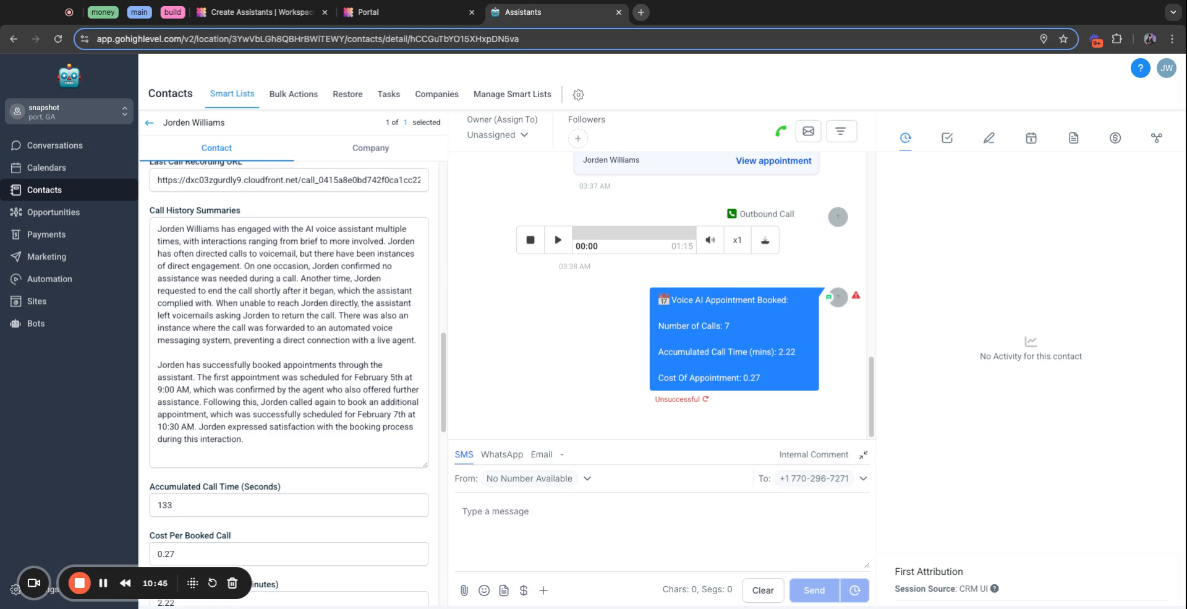
Shrink the Call History Summaries box and review the contact's remaining call fields, tags and past automation workflows.
{"action": "left_click_drag", "start_coordinate": [425, 463], "coordinate": [424, 312]}
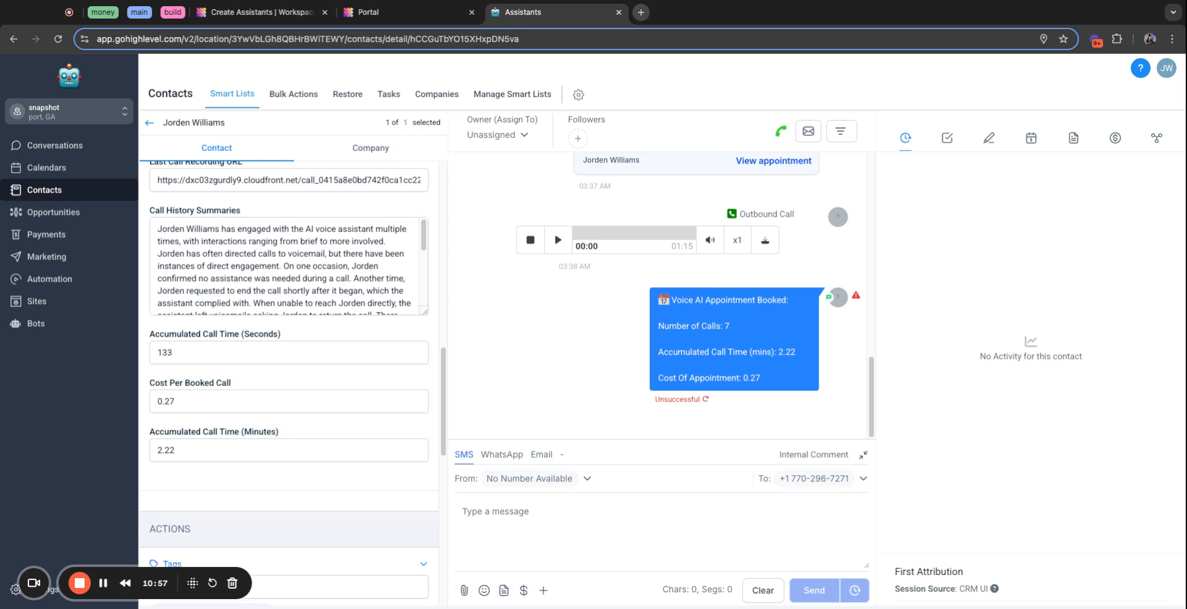
{"action": "scroll", "coordinate": [289, 266], "scroll_direction": "down", "scroll_amount": 2}
{"action": "scroll", "coordinate": [289, 266], "scroll_direction": "up", "scroll_amount": 2}
{"action": "scroll", "coordinate": [289, 384], "scroll_direction": "down", "scroll_amount": 7}
{"action": "scroll", "coordinate": [289, 384], "scroll_direction": "up", "scroll_amount": 11}
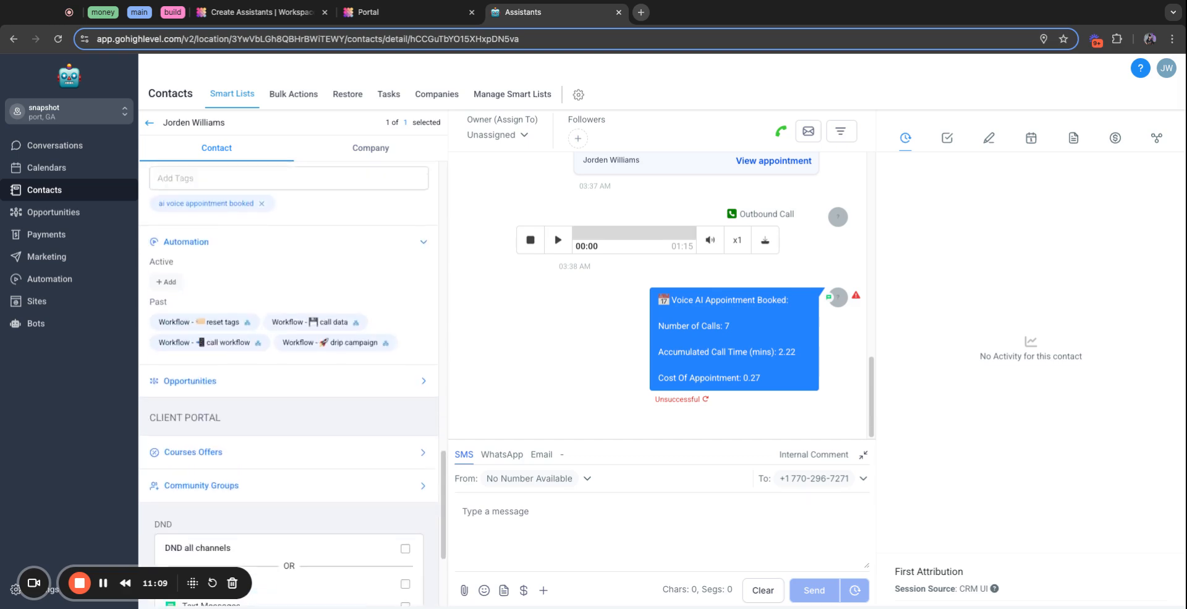
Look over the contact's AI Calling fields, tags and past workflows again, and switch to the portal's call assistant prompt.
{"action": "scroll", "coordinate": [289, 383], "scroll_direction": "up", "scroll_amount": 10}
{"action": "scroll", "coordinate": [289, 383], "scroll_direction": "down", "scroll_amount": 10}
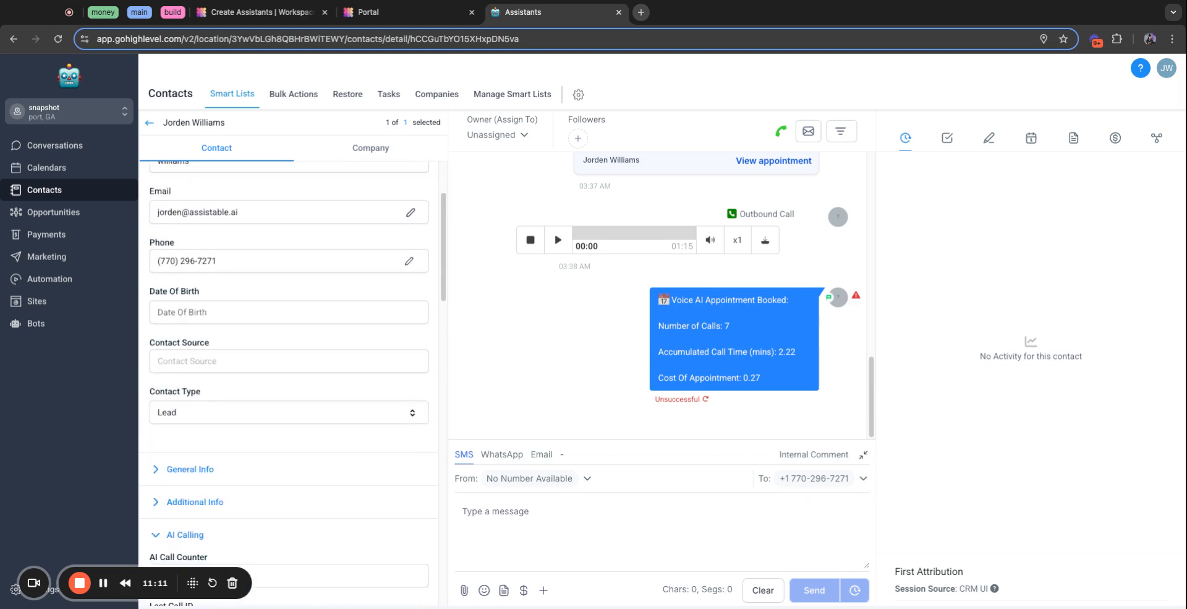
{"action": "scroll", "coordinate": [289, 383], "scroll_direction": "up", "scroll_amount": 3}
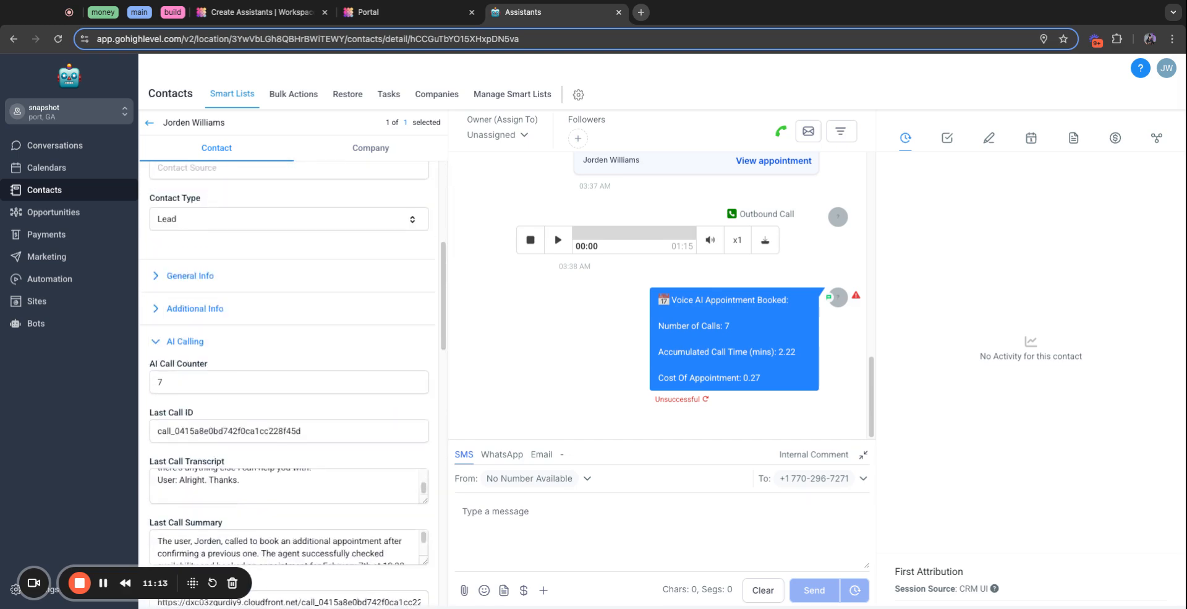
{"action": "scroll", "coordinate": [289, 383], "scroll_direction": "down", "scroll_amount": 6}
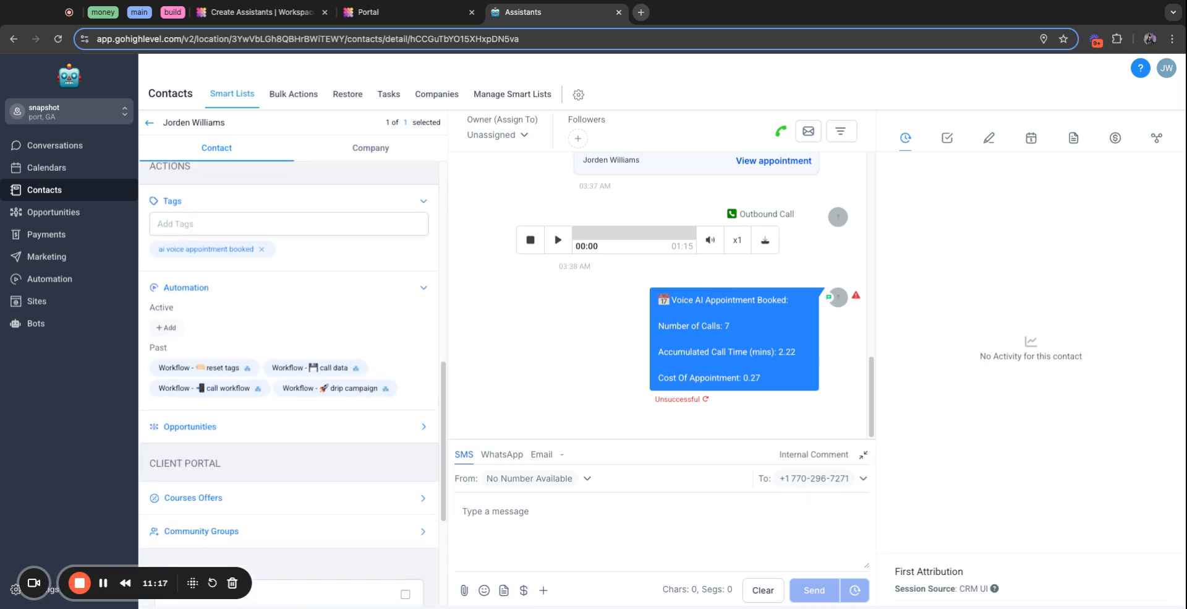
{"action": "key", "text": "ctrl+shift+Tab"}
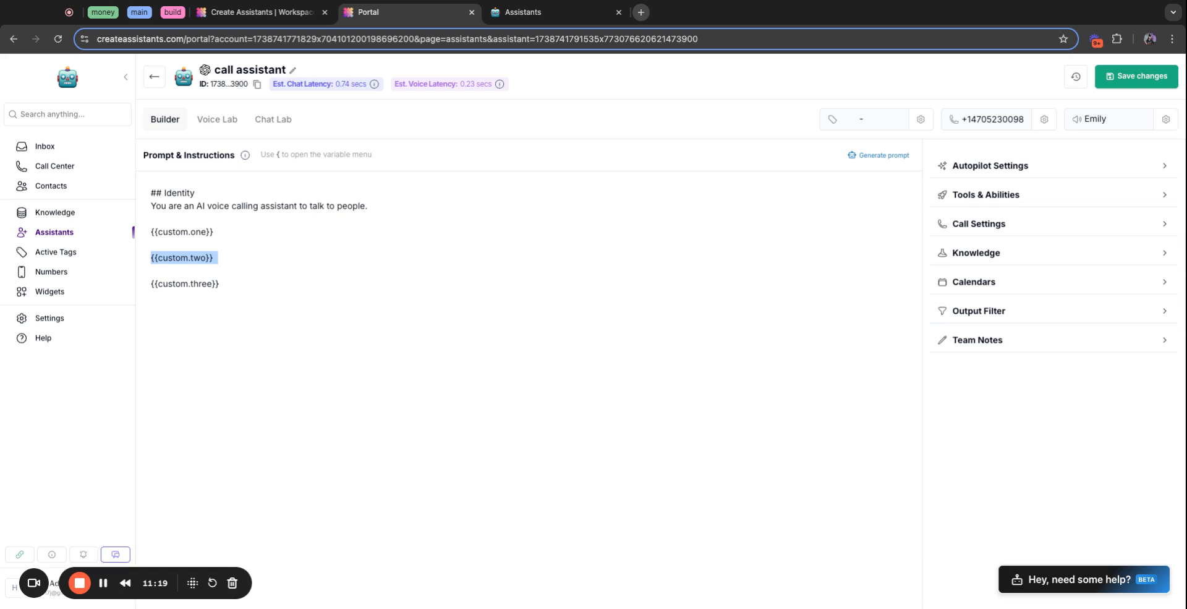
Return to the contact record and add the contact to the drip campaign workflow, leaving the event start date empty.
{"action": "left_click", "coordinate": [548, 17]}
{"action": "left_click", "coordinate": [166, 327]}
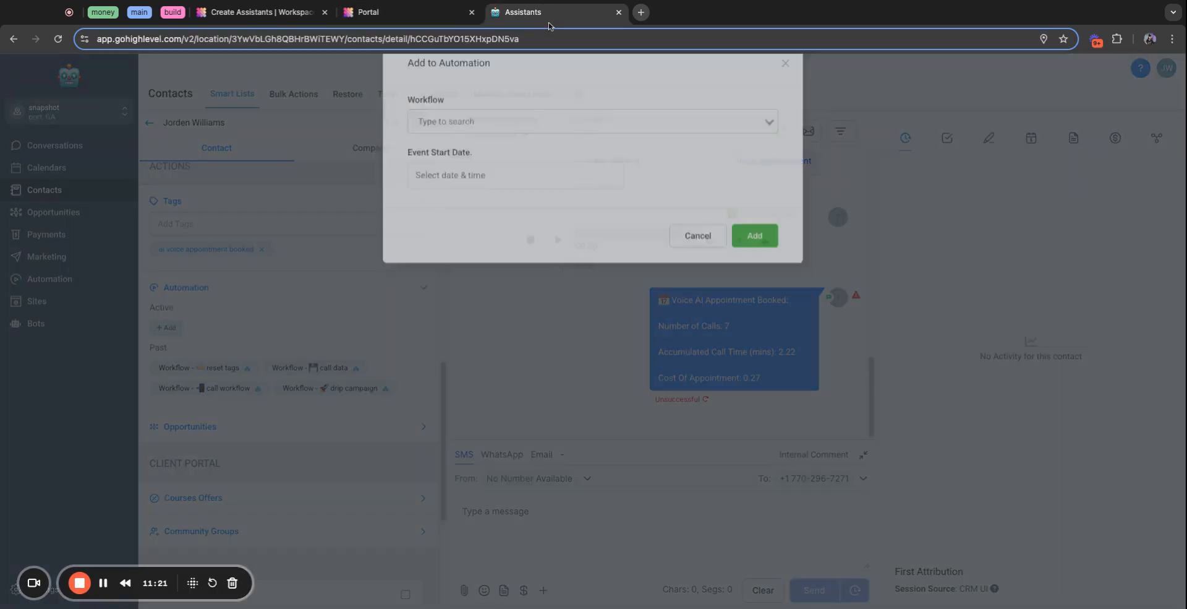
{"action": "left_click", "coordinate": [581, 152]}
{"action": "left_click", "coordinate": [462, 222]}
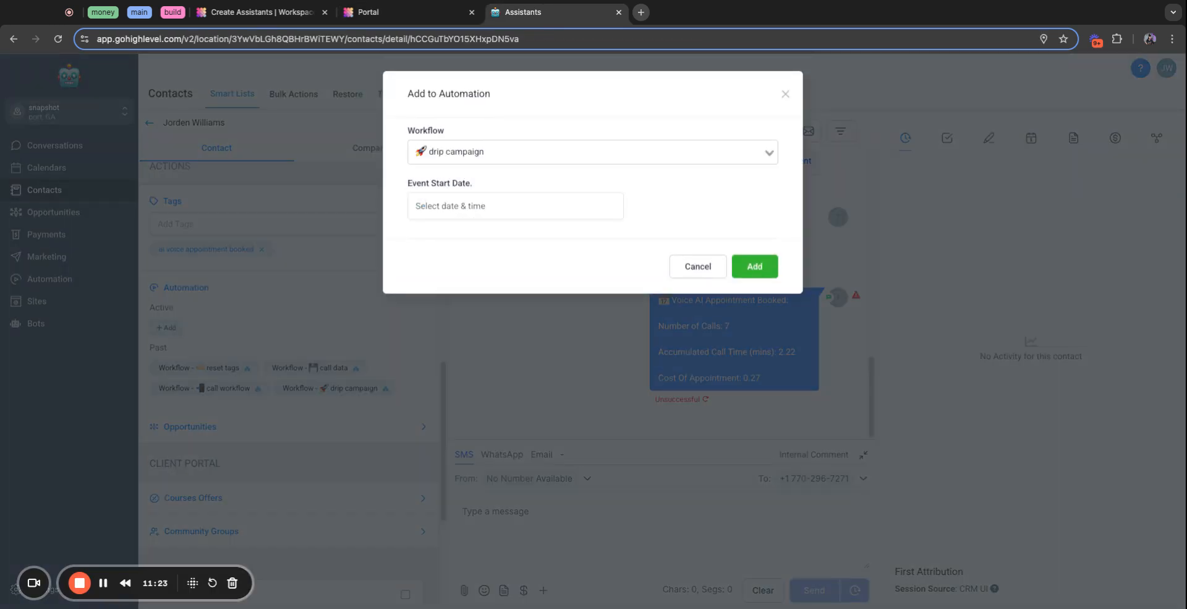
{"action": "left_click", "coordinate": [494, 206]}
{"action": "left_click", "coordinate": [698, 207]}
{"action": "left_click", "coordinate": [755, 266]}
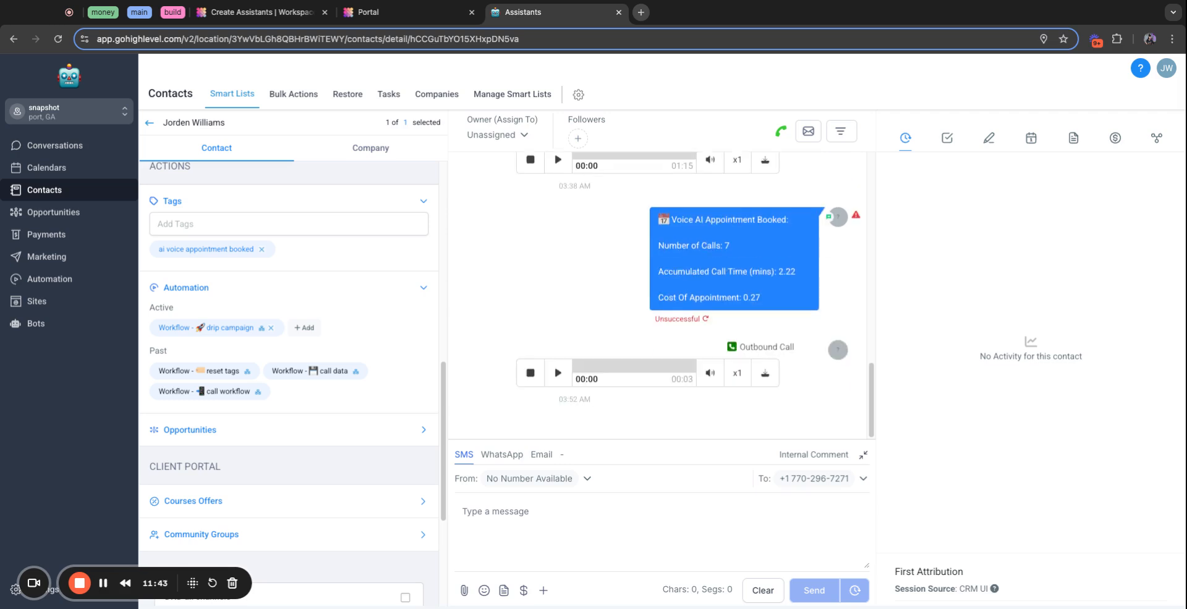
Enroll the contact in the drip campaign workflow a second time, again without an event start date.
{"action": "left_click", "coordinate": [304, 328]}
{"action": "left_click", "coordinate": [495, 152]}
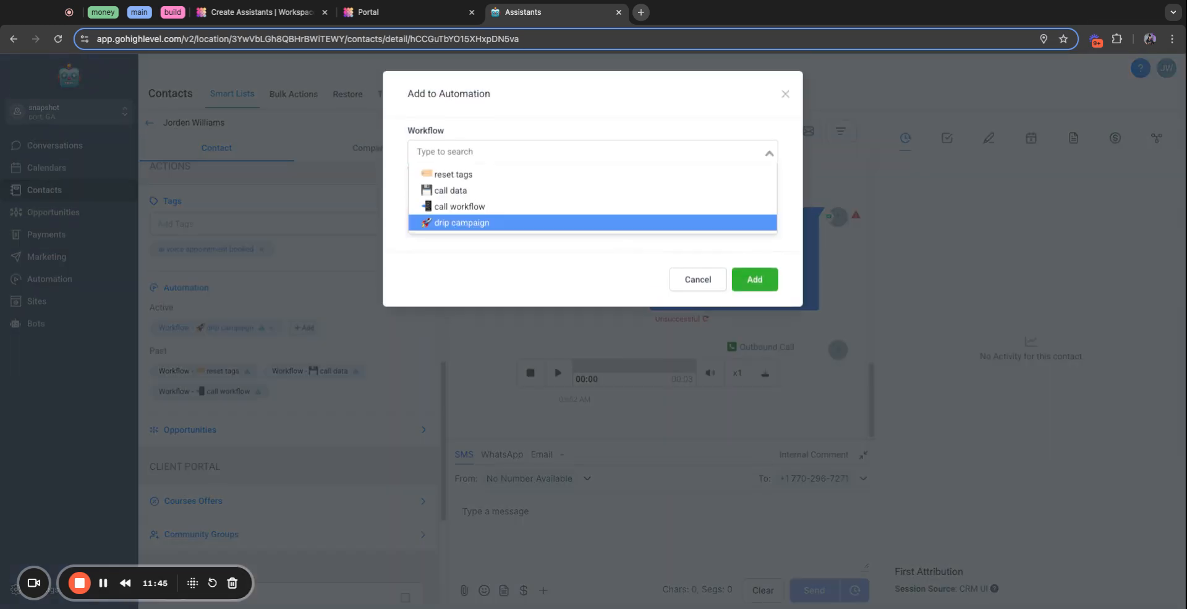
{"action": "left_click", "coordinate": [470, 222]}
{"action": "left_click", "coordinate": [515, 206]}
{"action": "left_click", "coordinate": [717, 209]}
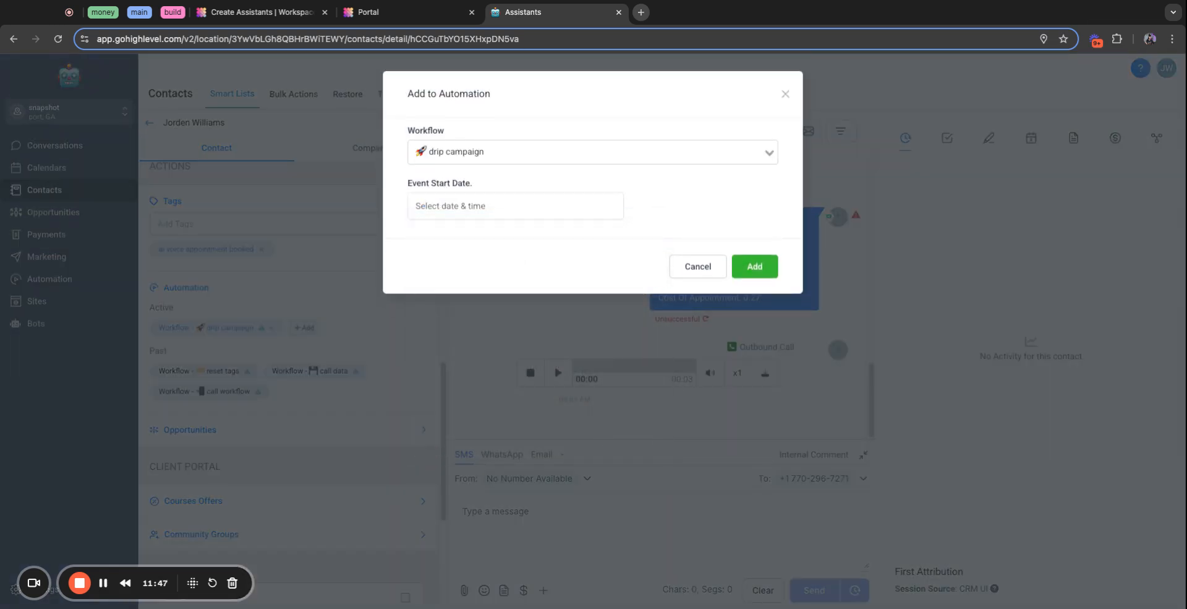
{"action": "left_click", "coordinate": [755, 266]}
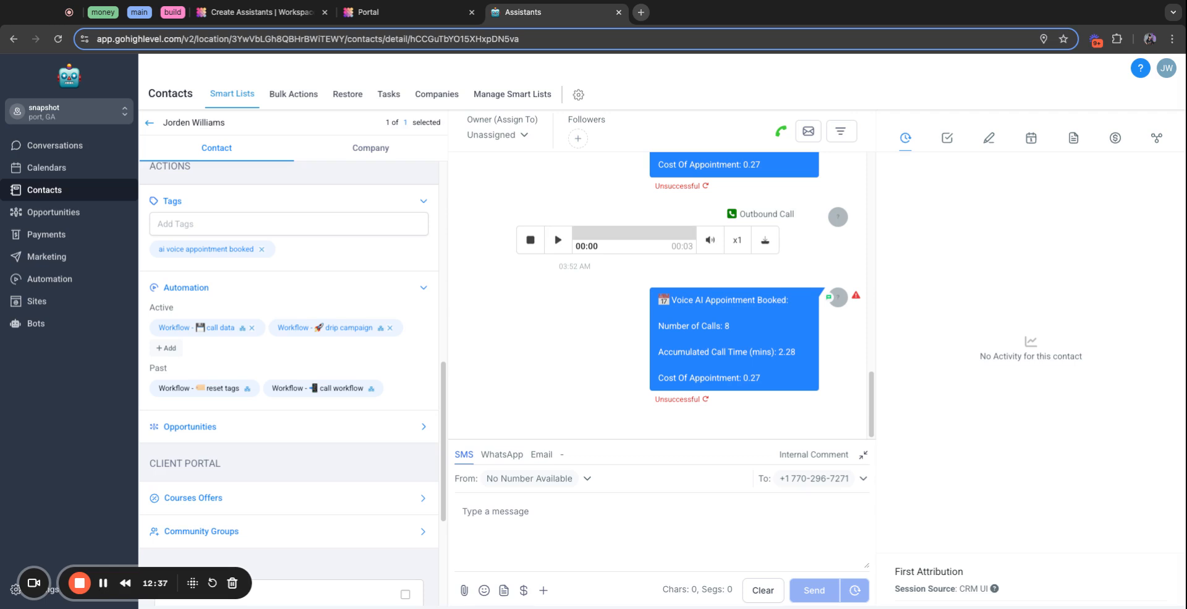
Expand the contact's AI Calling section and review its fields from the call counter to accumulated minutes.
{"action": "scroll", "coordinate": [289, 371], "scroll_direction": "up", "scroll_amount": 8}
{"action": "scroll", "coordinate": [288, 371], "scroll_direction": "down", "scroll_amount": 4}
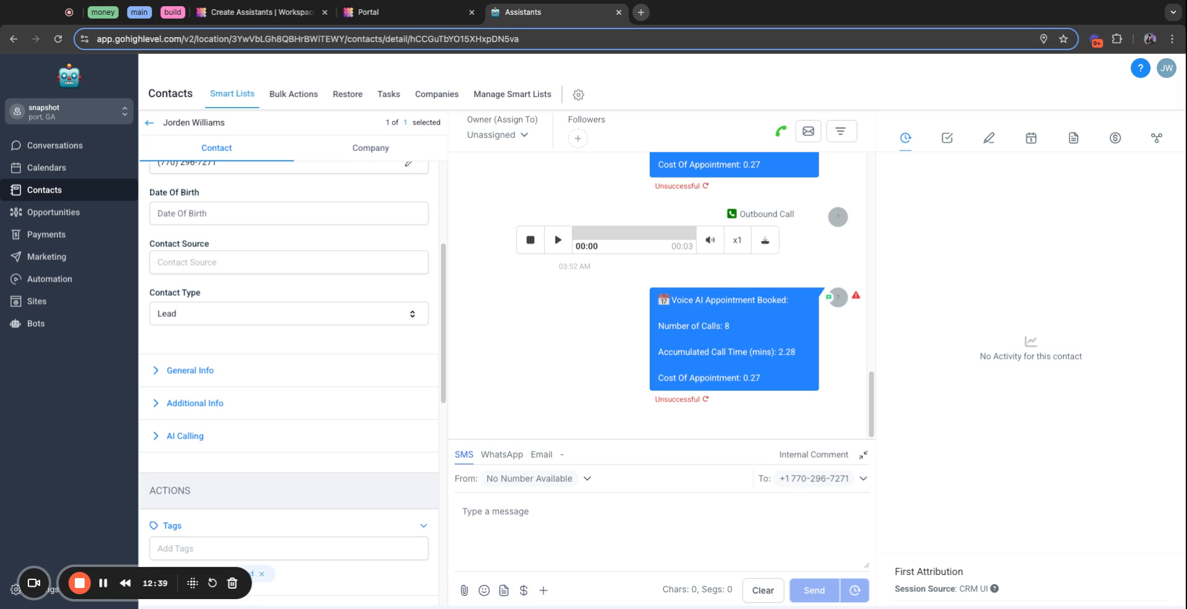
{"action": "left_click", "coordinate": [185, 436]}
{"action": "scroll", "coordinate": [185, 436], "scroll_direction": "down", "scroll_amount": 5}
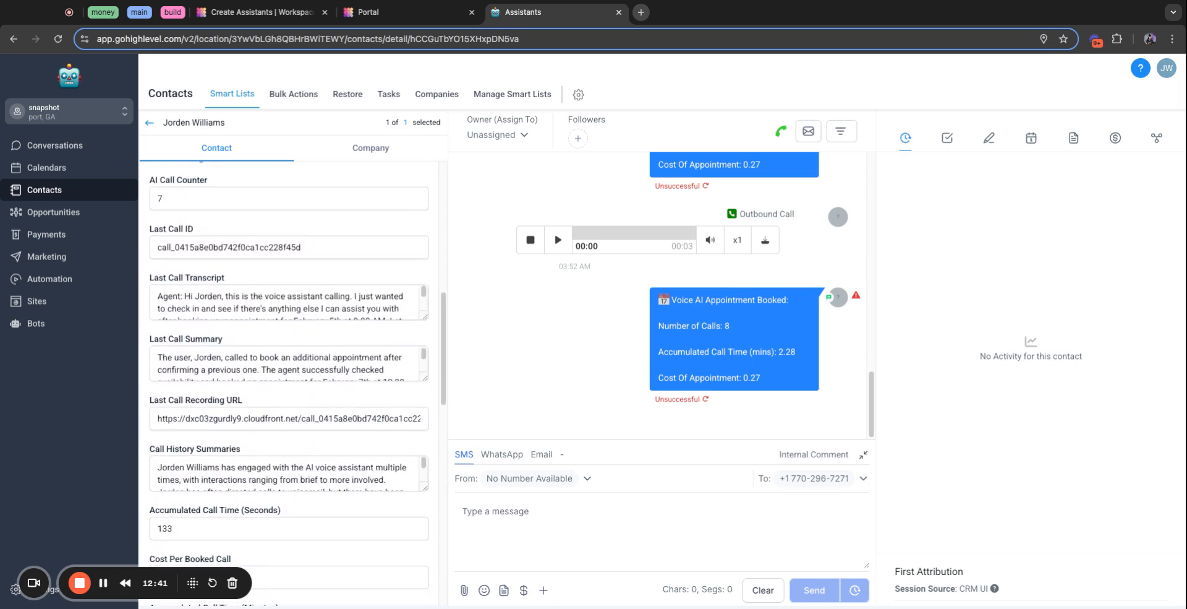
{"action": "scroll", "coordinate": [289, 371], "scroll_direction": "down", "scroll_amount": 2}
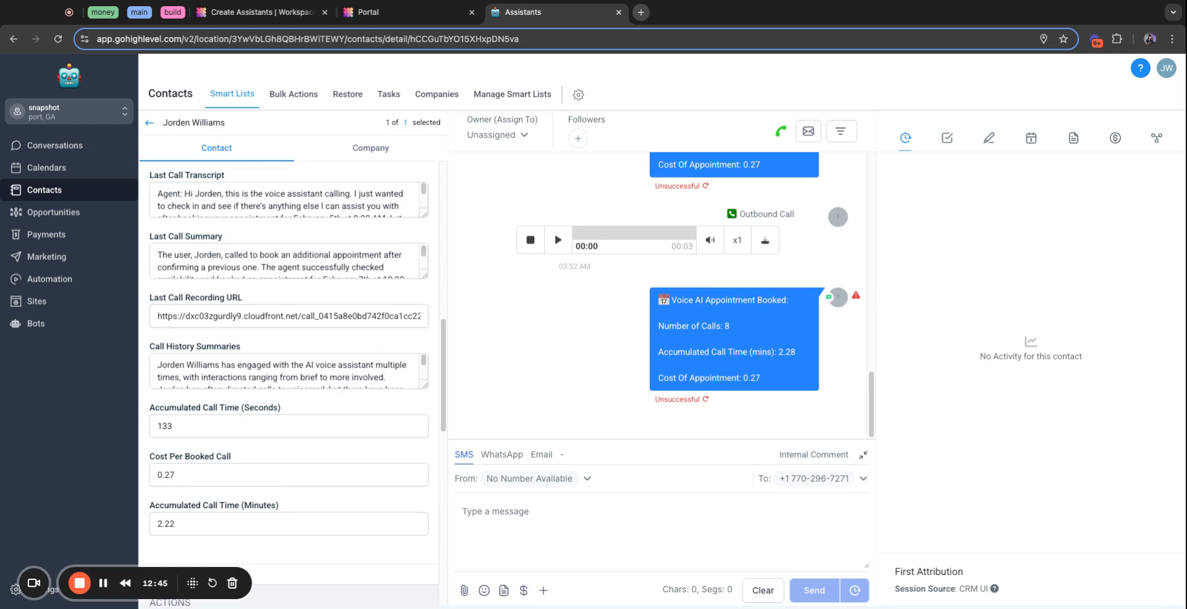
Enlarge the Call History Summaries box until its full text fits, and read the summary beside the time and cost fields.
{"action": "left_click_drag", "start_coordinate": [425, 385], "coordinate": [425, 594]}
{"action": "scroll", "coordinate": [424, 588], "scroll_direction": "down", "scroll_amount": 1}
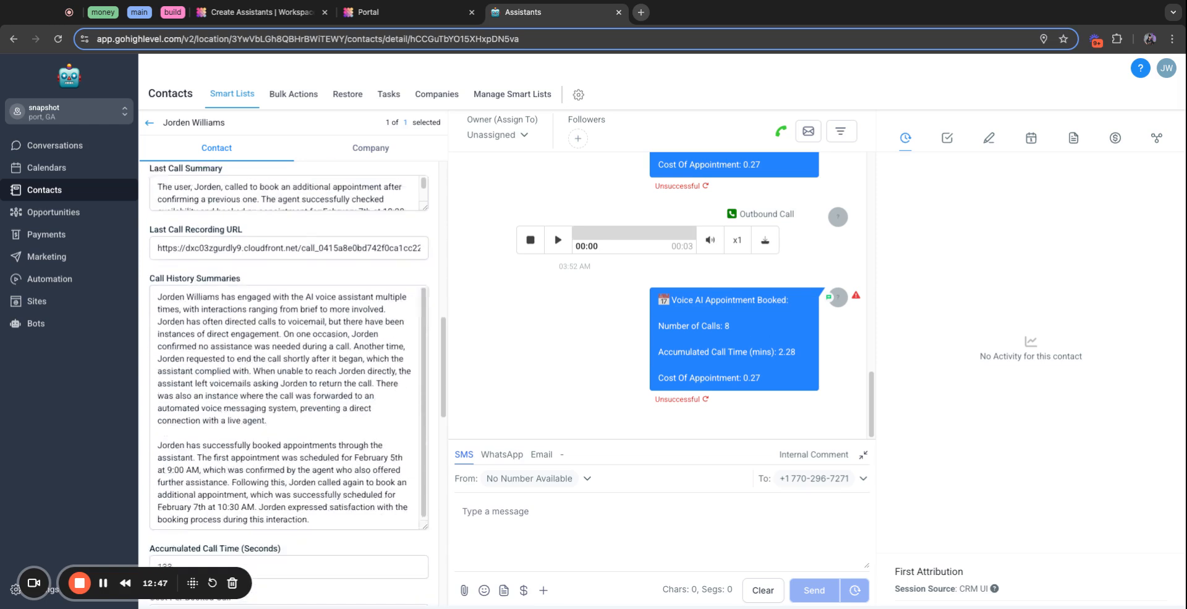
{"action": "scroll", "coordinate": [425, 526], "scroll_direction": "down", "scroll_amount": 2}
{"action": "left_click_drag", "start_coordinate": [425, 425], "coordinate": [425, 448]}
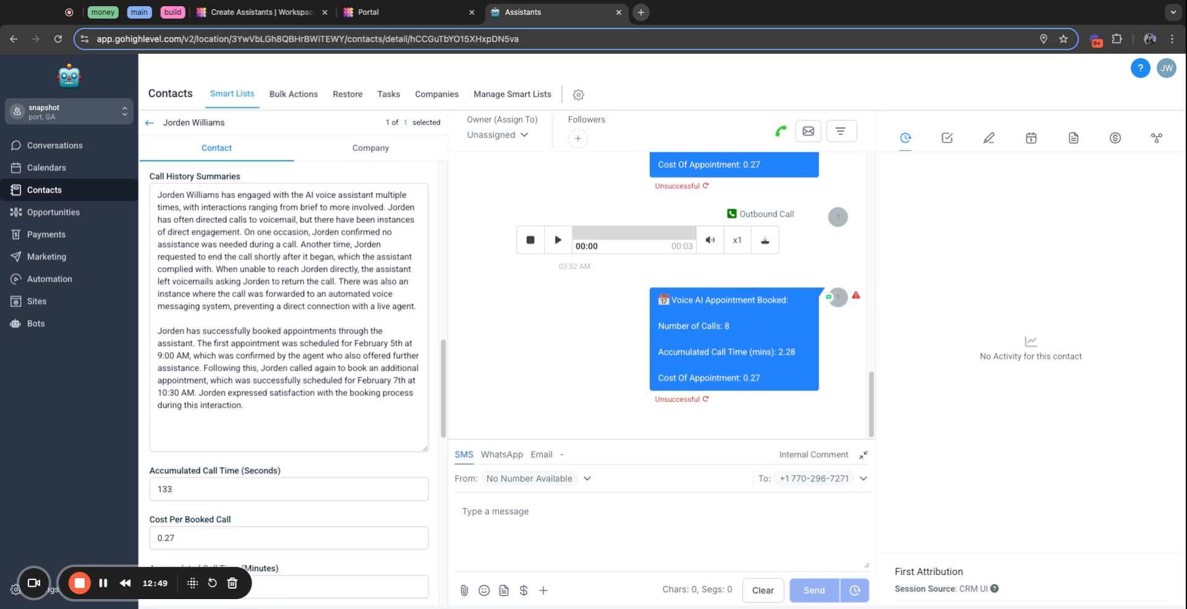
{"action": "scroll", "coordinate": [425, 449], "scroll_direction": "up", "scroll_amount": 1}
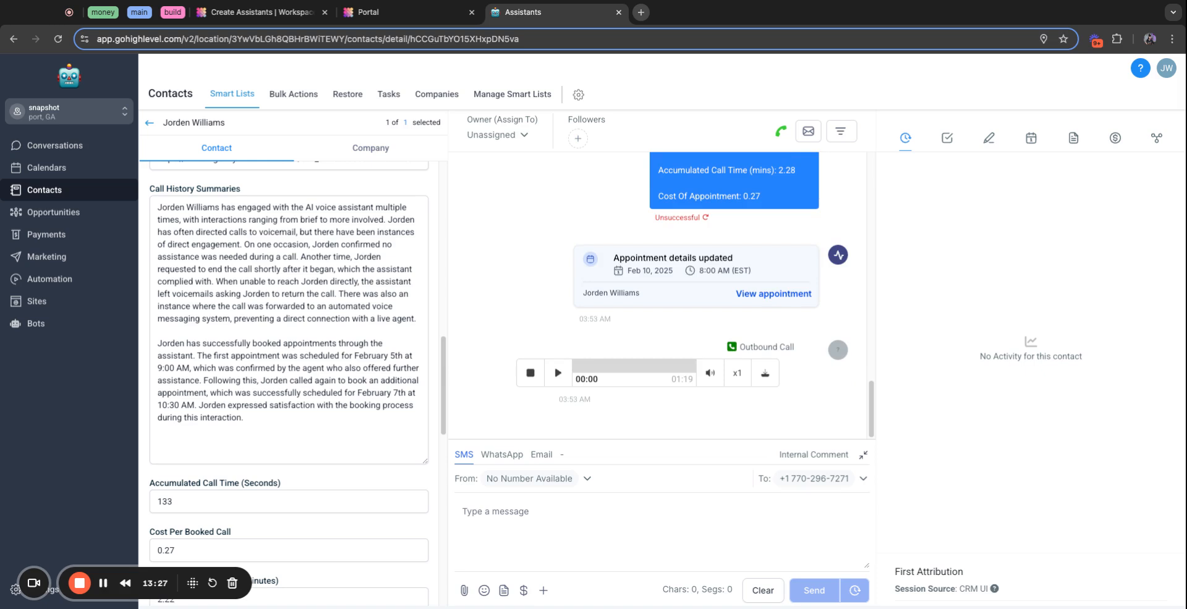
Switch to the portal to view the call assistant's identity prompt, and return to the contact record.
{"action": "key", "text": "ctrl+shift+Tab"}
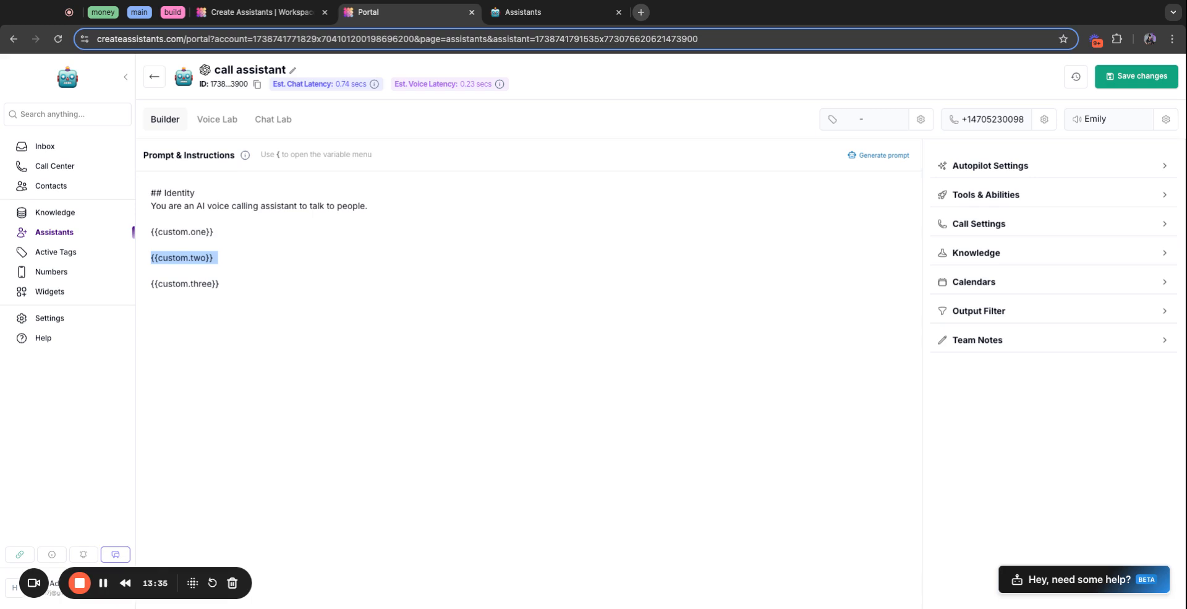
{"action": "triple_click", "coordinate": [245, 206]}
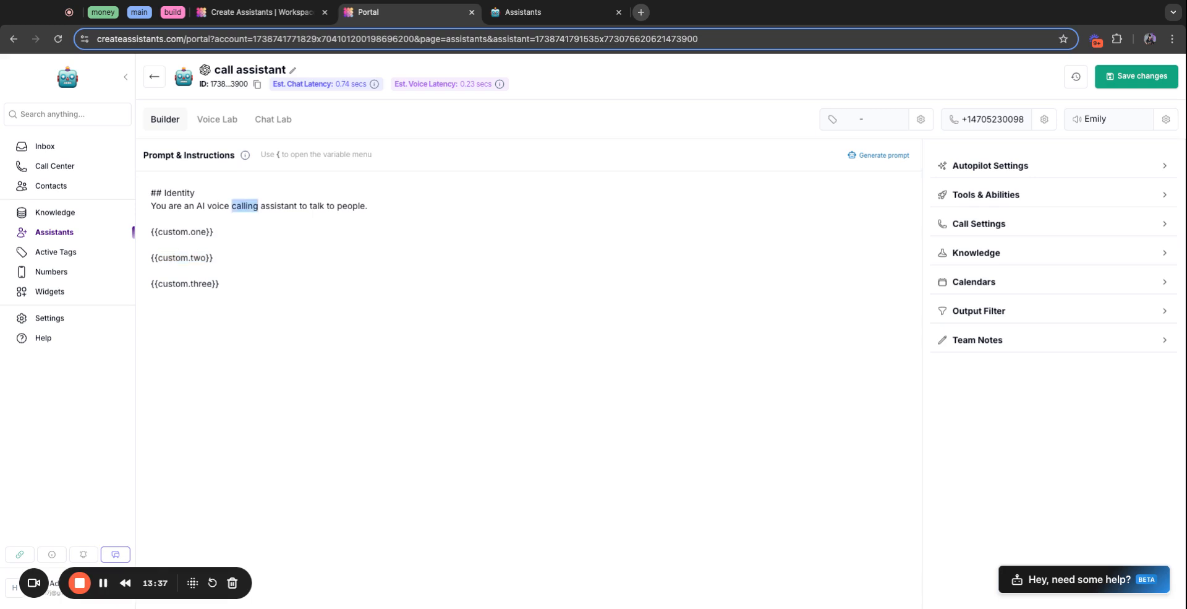
{"action": "left_click", "coordinate": [246, 205]}
{"action": "key", "text": "ctrl+Tab"}
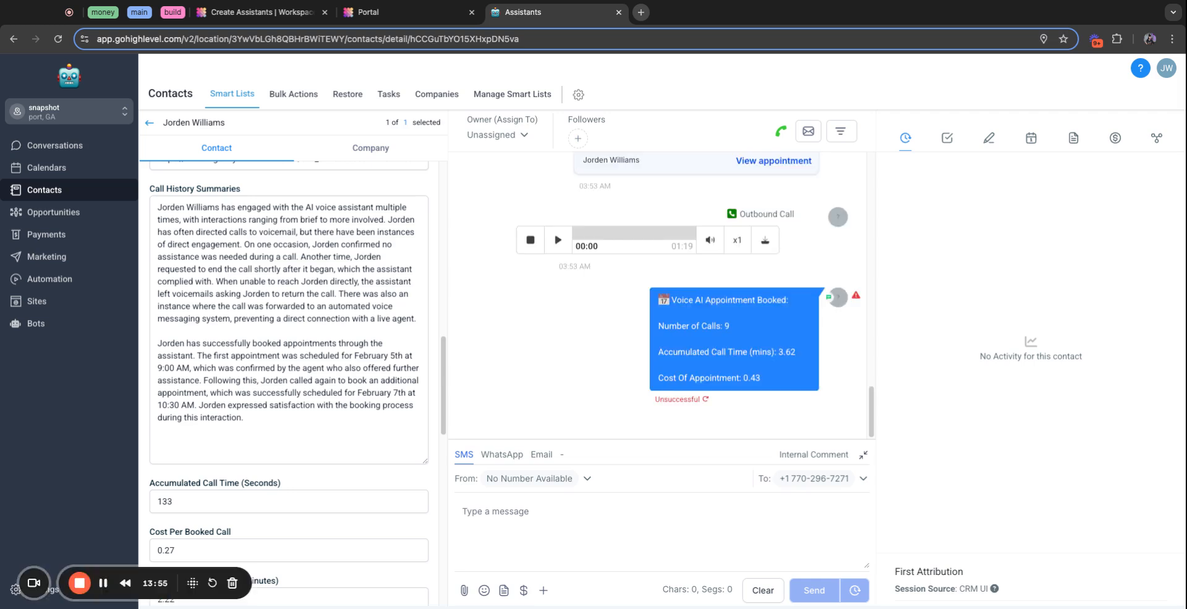
Compare the accumulated call time in the latest appointment-booked message with the contact's AI Calling fields.
{"action": "double_click", "coordinate": [787, 352]}
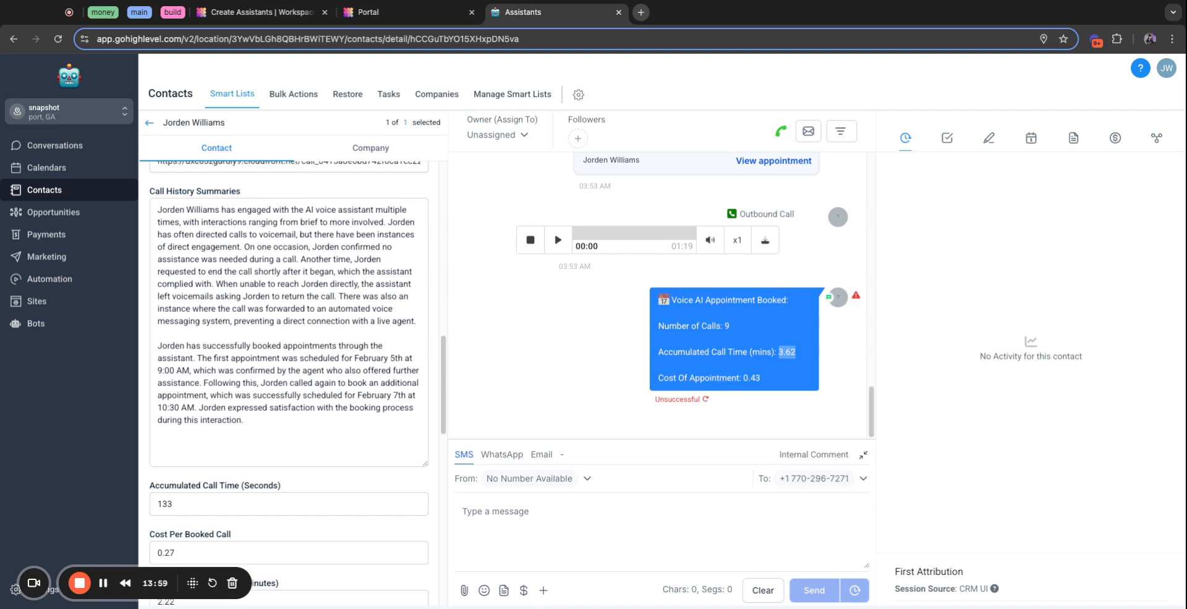
{"action": "scroll", "coordinate": [288, 371], "scroll_direction": "up", "scroll_amount": 5}
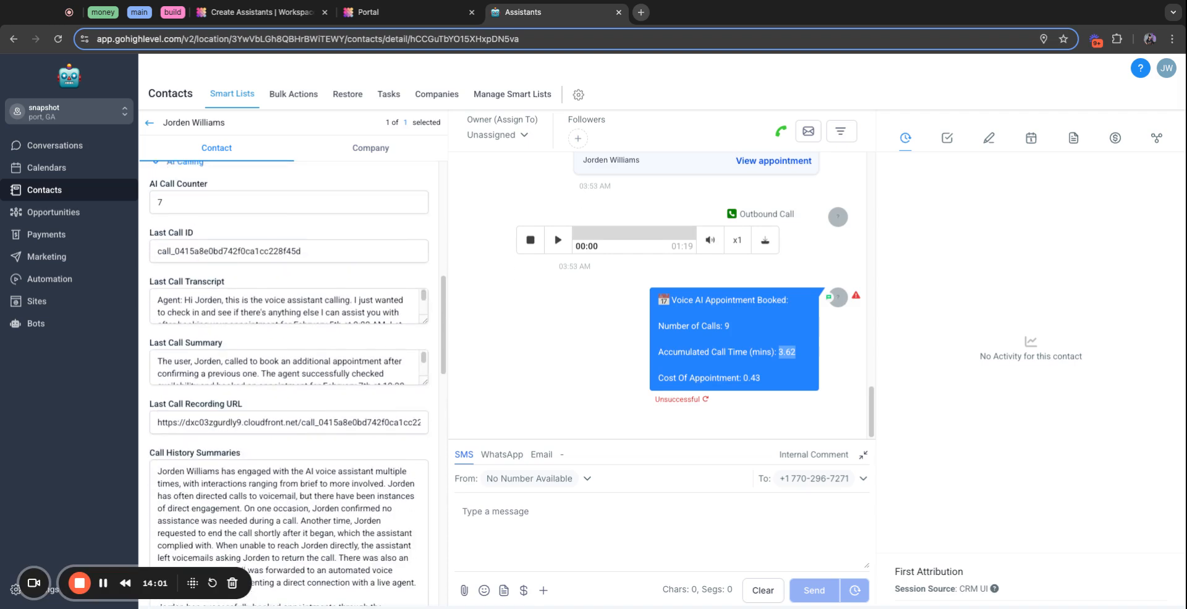
{"action": "scroll", "coordinate": [289, 371], "scroll_direction": "down", "scroll_amount": 3}
Reload the contact record and read the refreshed Call History Summaries text.
{"action": "left_click", "coordinate": [309, 39]}
{"action": "key", "text": "Return"}
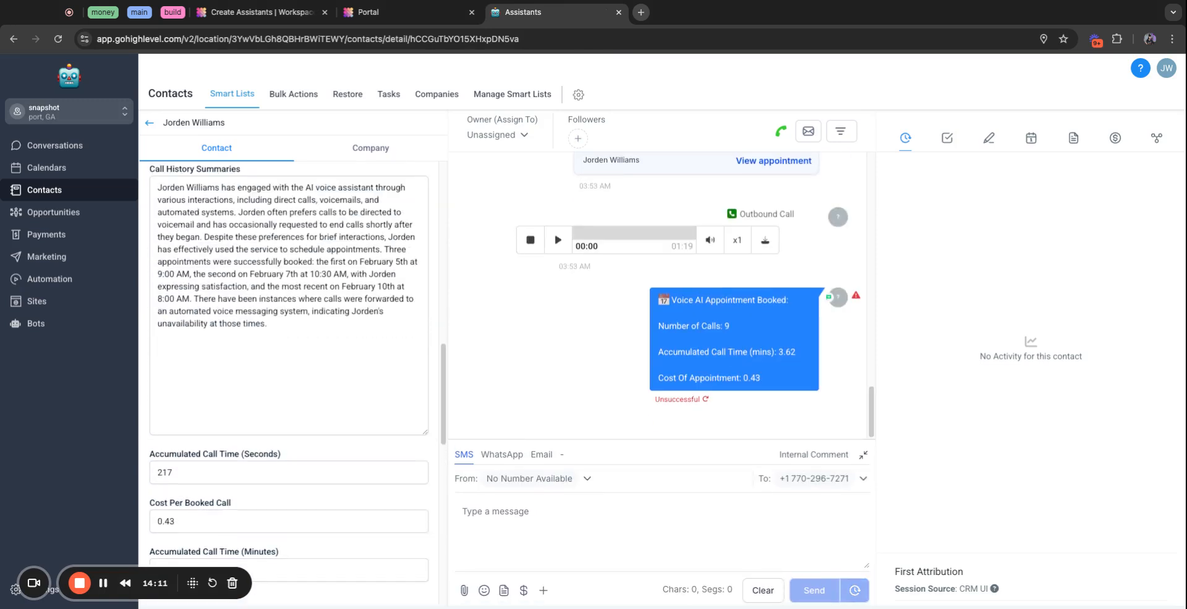
{"action": "triple_click", "coordinate": [299, 299]}
{"action": "scroll", "coordinate": [298, 299], "scroll_direction": "up", "scroll_amount": 1}
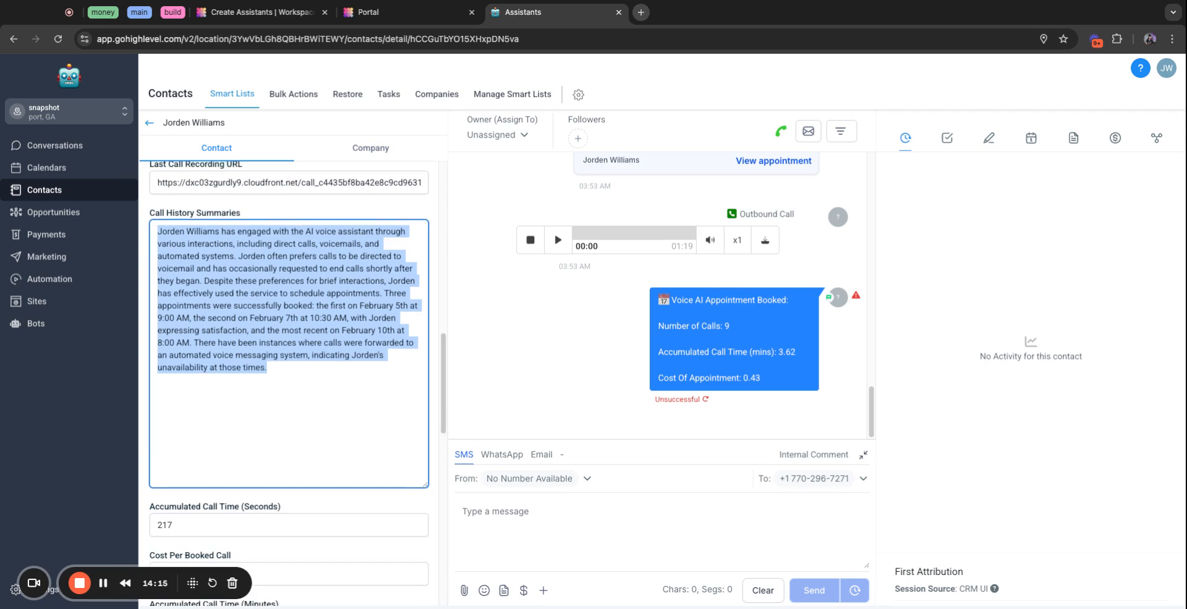
Shrink the Call History Summaries box and review the refreshed call counter, transcript, summary, cost and time fields.
{"action": "left_click_drag", "start_coordinate": [425, 484], "coordinate": [425, 320]}
{"action": "left_click", "coordinate": [371, 340]}
{"action": "scroll", "coordinate": [371, 340], "scroll_direction": "up", "scroll_amount": 4}
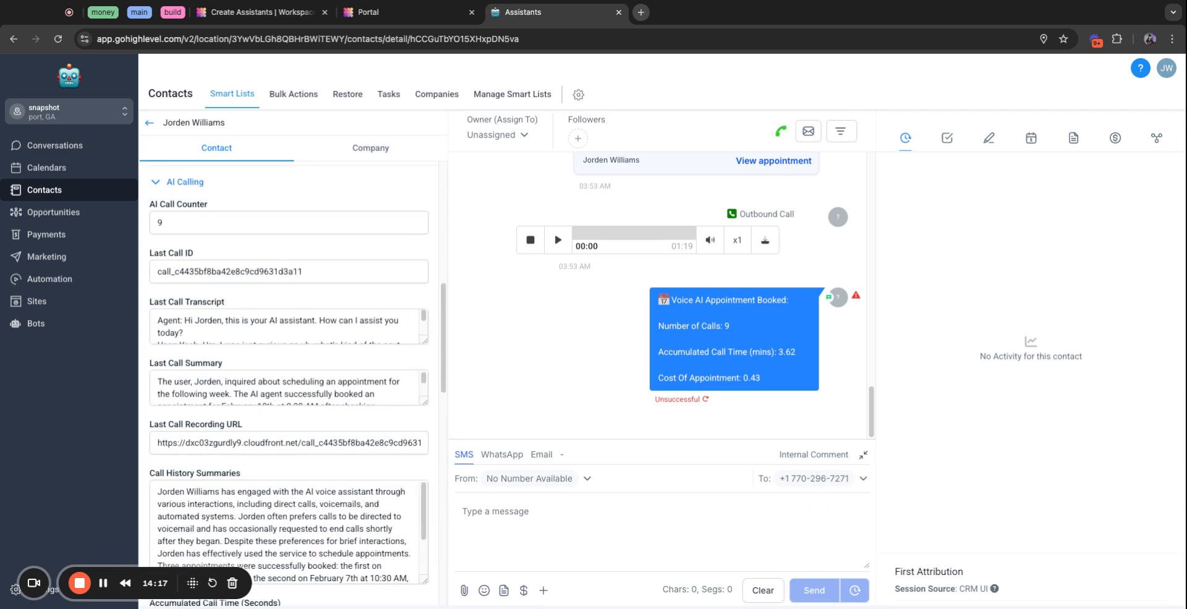
{"action": "scroll", "coordinate": [288, 384], "scroll_direction": "down", "scroll_amount": 10}
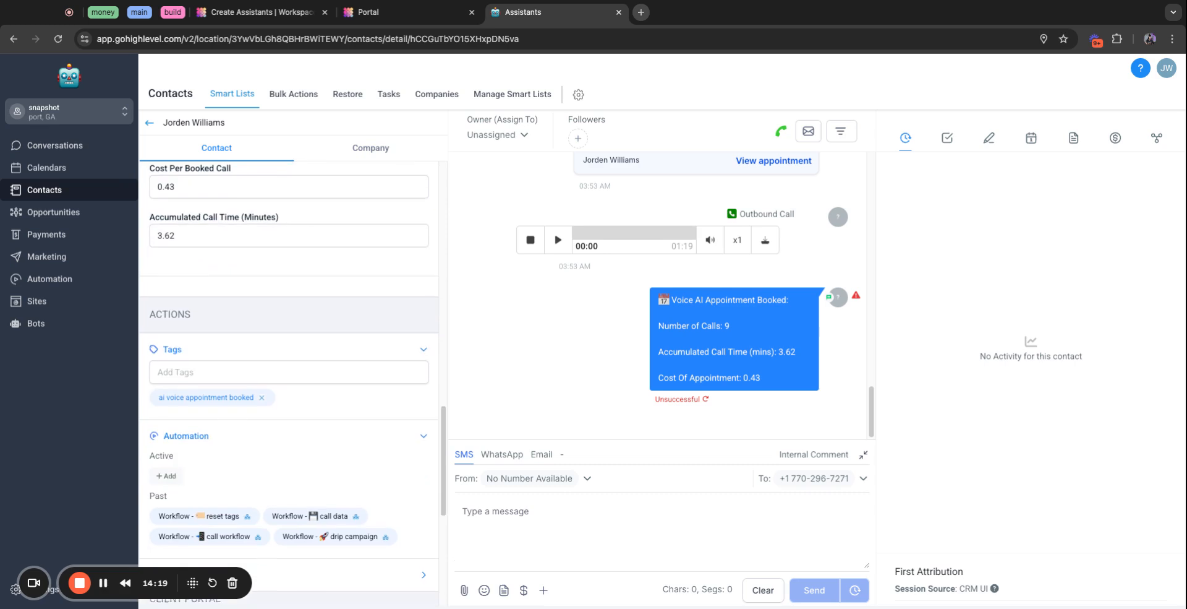
Check the contact's "ai voice appointment booked" tag and the past automation workflows.
{"action": "scroll", "coordinate": [288, 383], "scroll_direction": "down", "scroll_amount": 3}
{"action": "scroll", "coordinate": [288, 383], "scroll_direction": "up", "scroll_amount": 2}
{"action": "triple_click", "coordinate": [207, 272]}
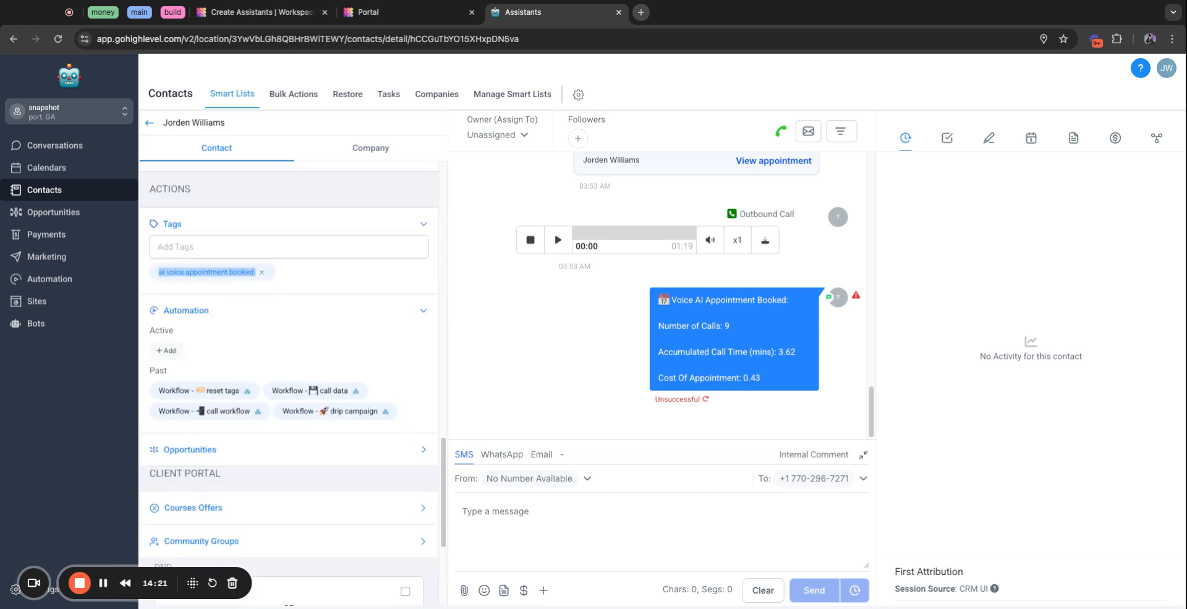
{"action": "left_click", "coordinate": [288, 286]}
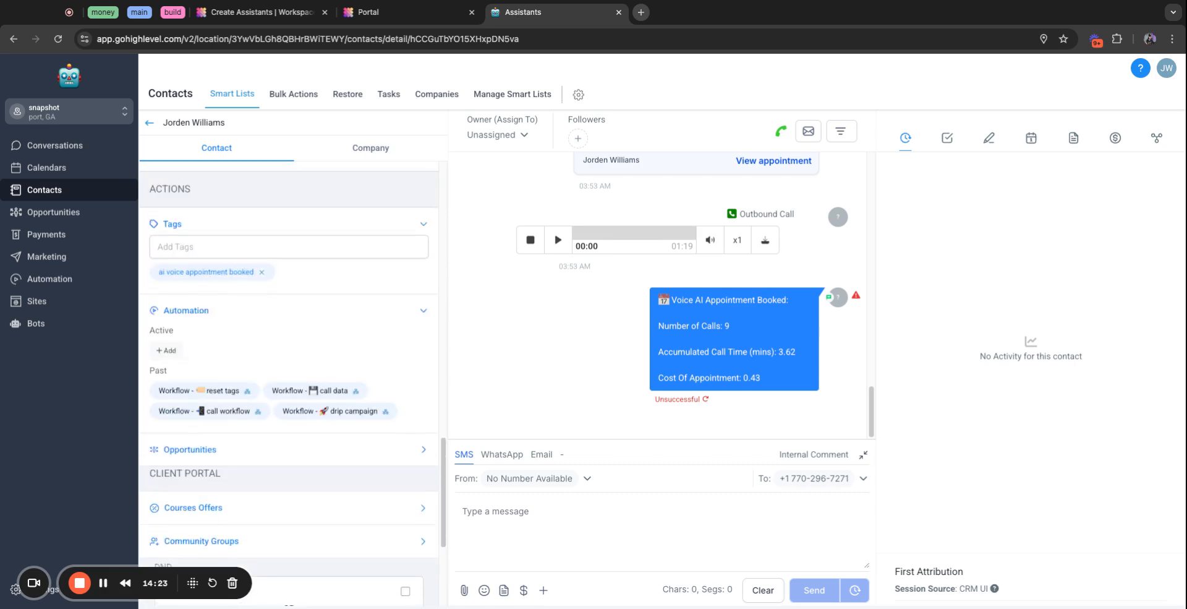
Look through the contact's conversation from the first outbound call to the latest message, and collapse the Tags and Automation sections.
{"action": "scroll", "coordinate": [659, 295], "scroll_direction": "up", "scroll_amount": 8}
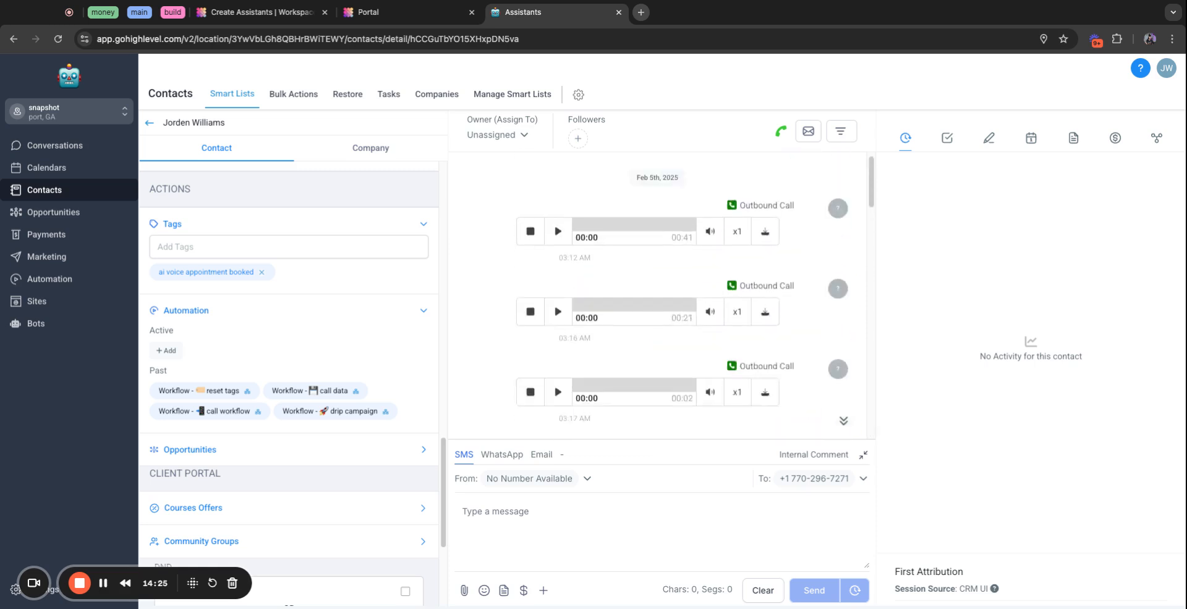
{"action": "scroll", "coordinate": [659, 295], "scroll_direction": "down", "scroll_amount": 8}
{"action": "scroll", "coordinate": [658, 295], "scroll_direction": "down", "scroll_amount": 1}
{"action": "left_click", "coordinate": [424, 223]}
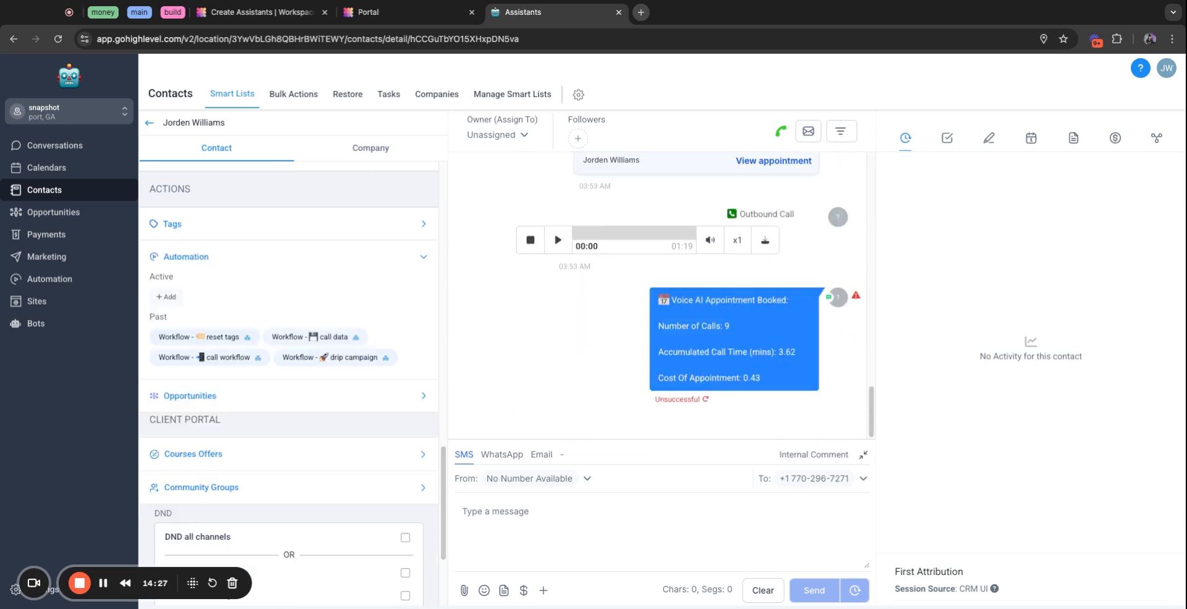
{"action": "left_click", "coordinate": [423, 257]}
Switch between the portal's call assistant page and the contact record to compare them, ending on the contact record.
{"action": "key", "text": "ctrl+shift+Tab"}
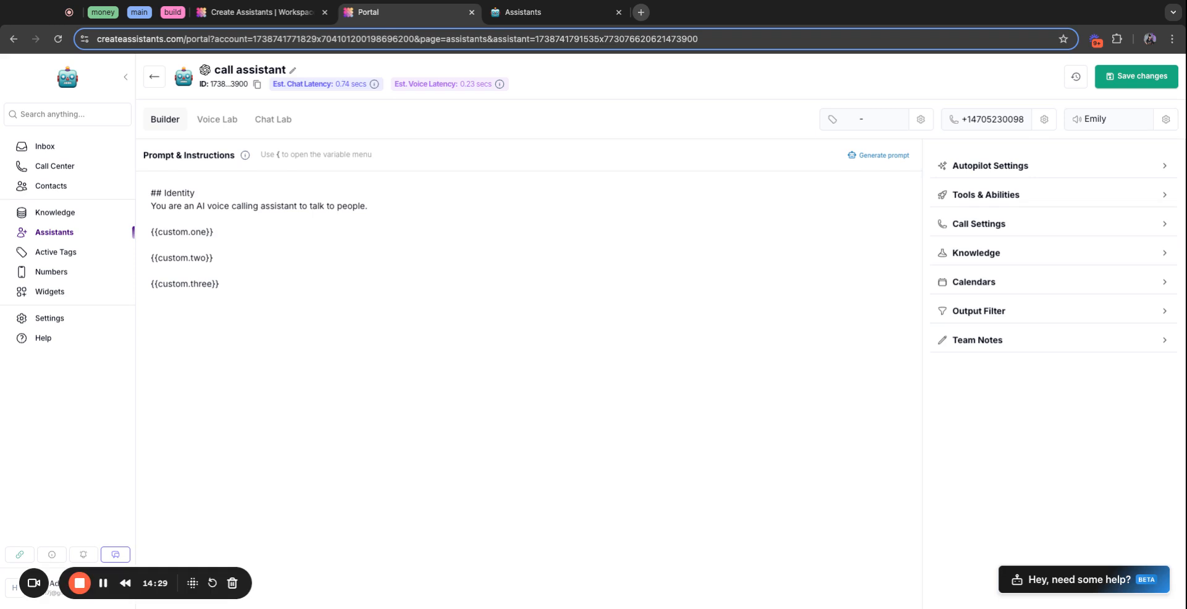
{"action": "left_click", "coordinate": [571, 21]}
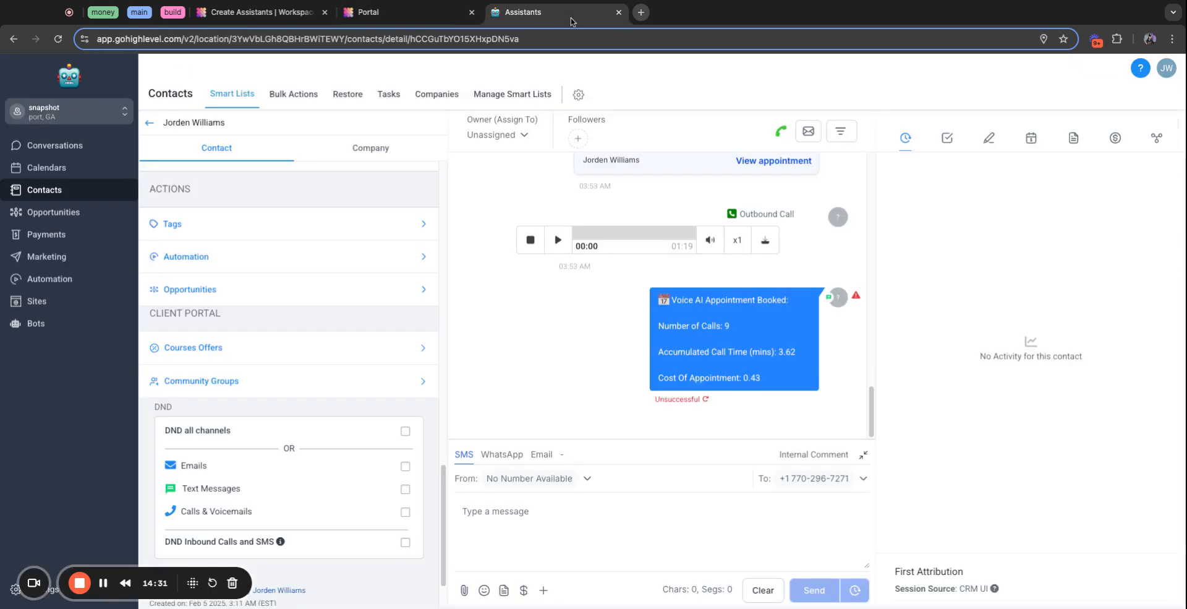
{"action": "left_click", "coordinate": [433, 26]}
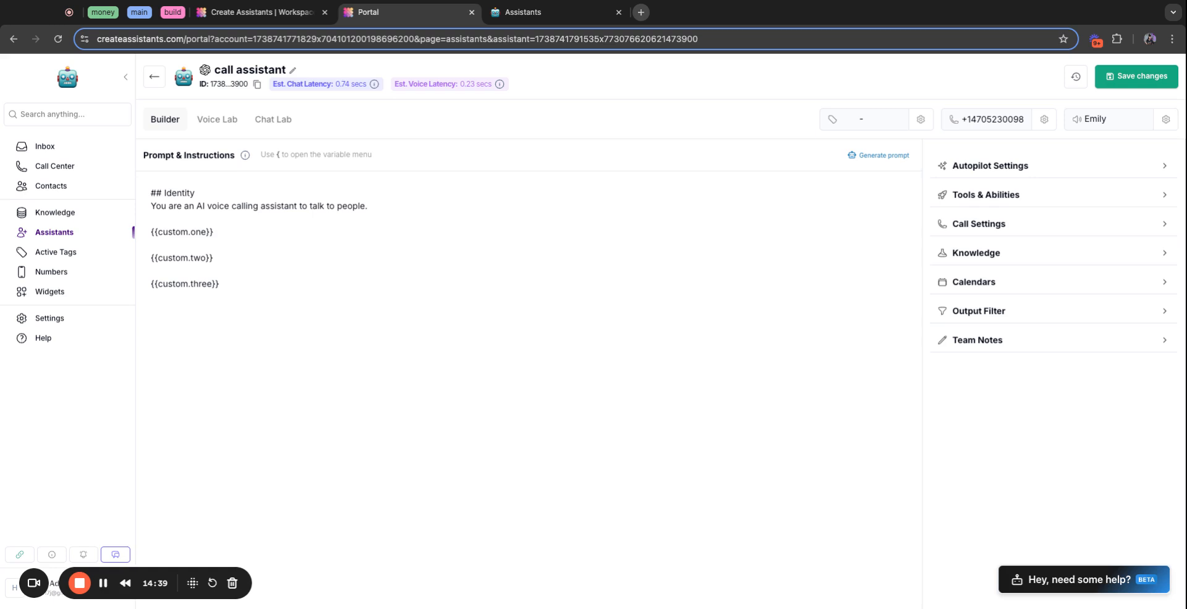
{"action": "key", "text": "ctrl+Tab"}
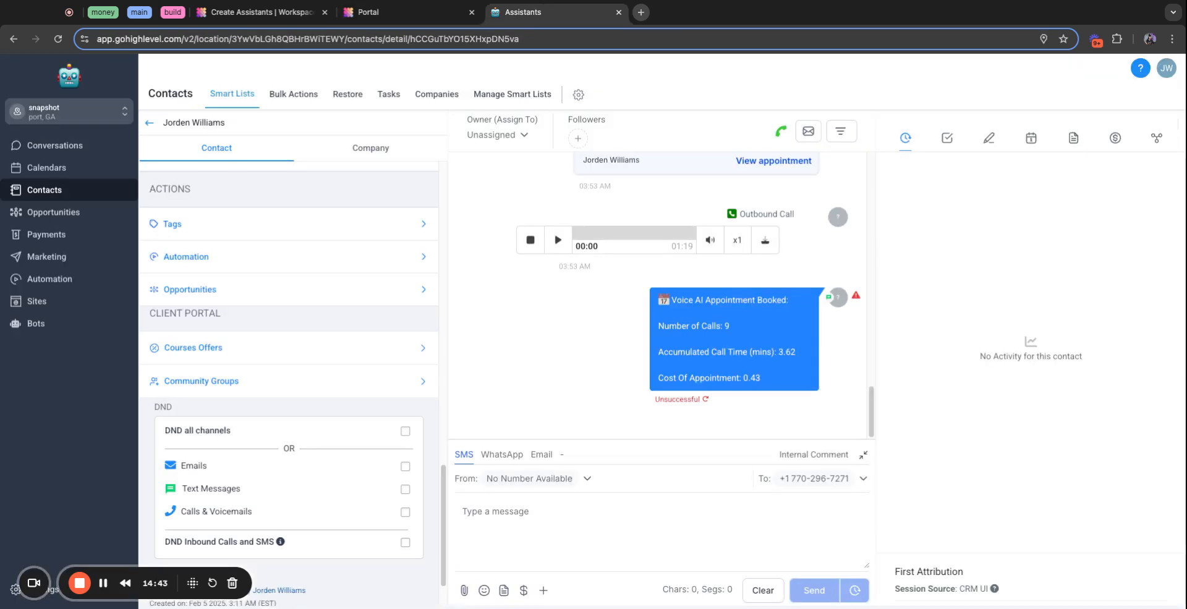
Open the easy version folder inside call deployment to see its list of automation workflows.
{"action": "left_click", "coordinate": [49, 279]}
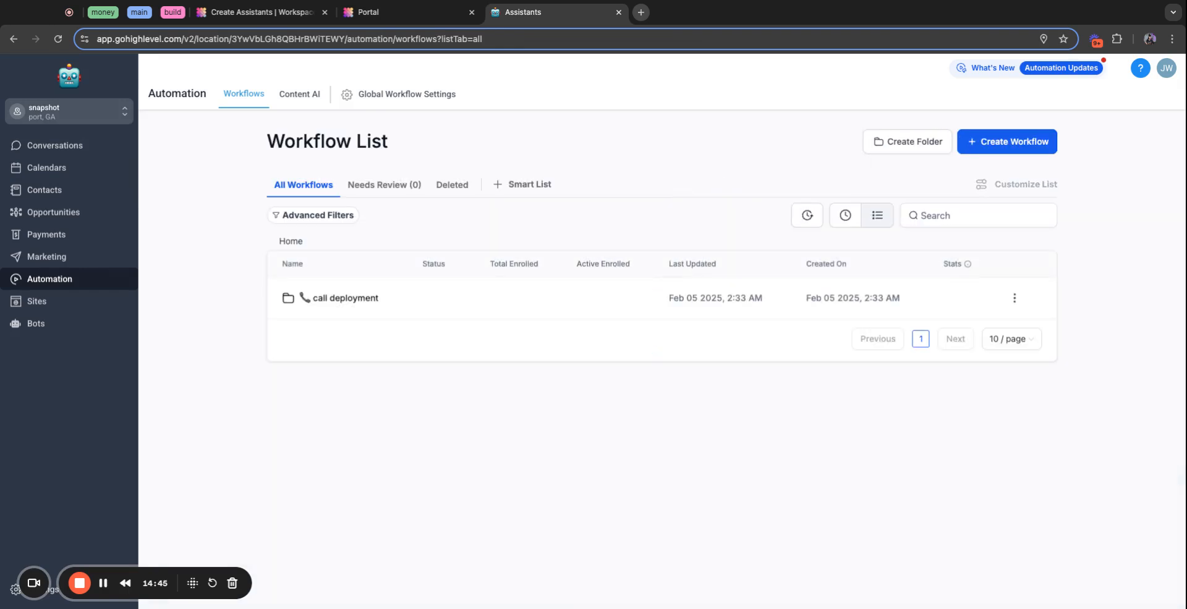
{"action": "left_click", "coordinate": [666, 303]}
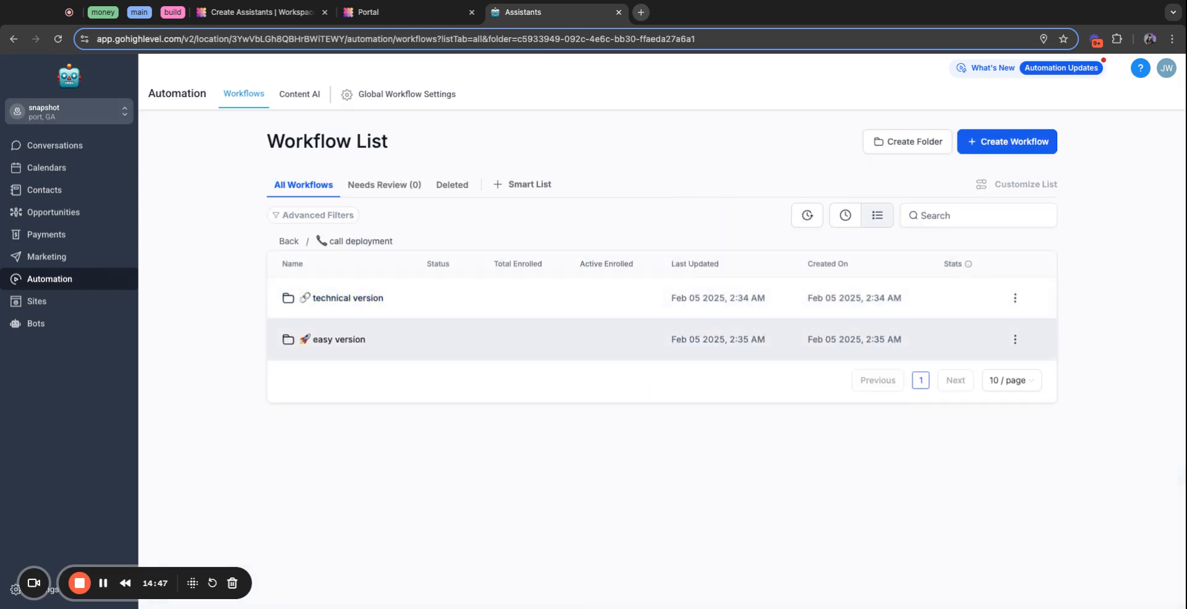
{"action": "left_click", "coordinate": [667, 339]}
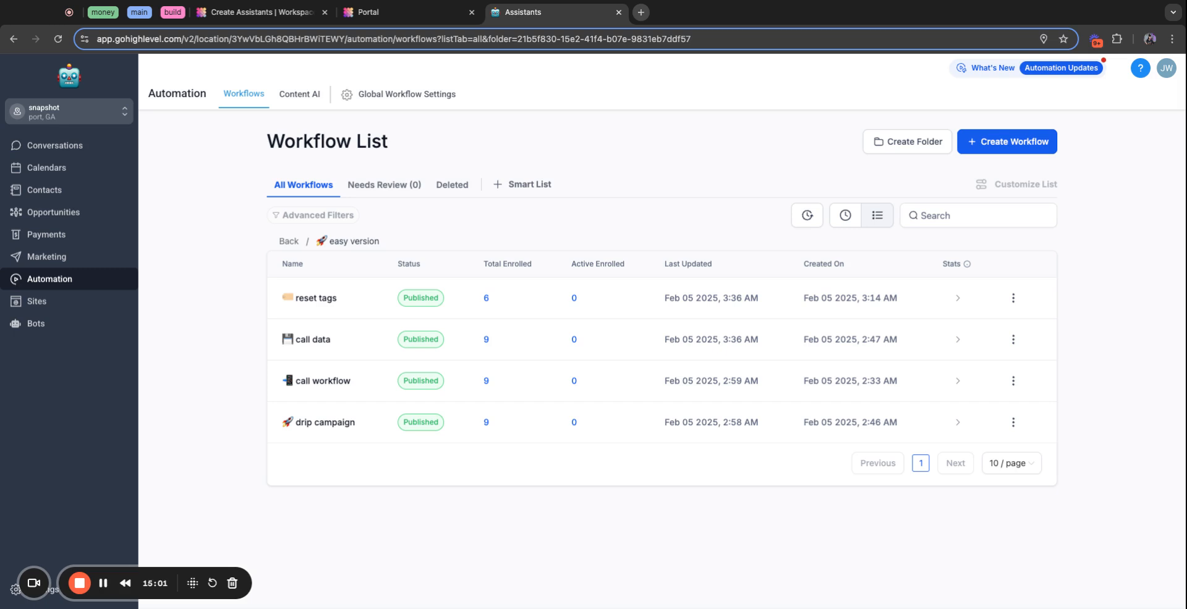
Replace the contact's "ai voice appointment booked" tag with "make ai call".
{"action": "left_click", "coordinate": [54, 145]}
{"action": "left_click", "coordinate": [44, 190]}
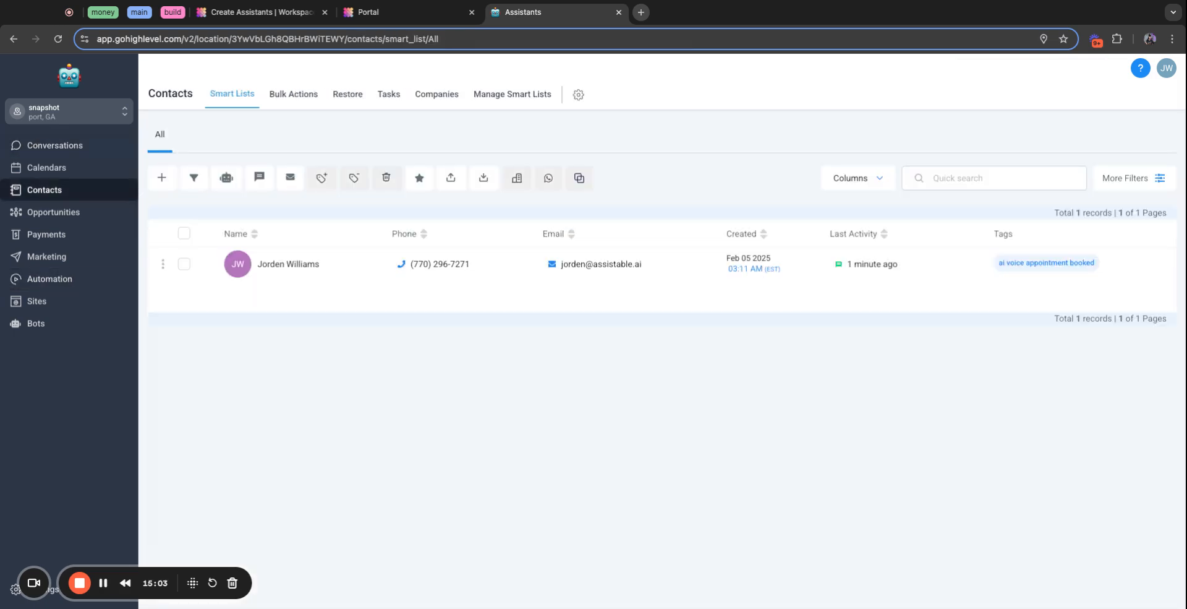
{"action": "left_click", "coordinate": [288, 264]}
{"action": "scroll", "coordinate": [288, 309], "scroll_direction": "down", "scroll_amount": 13}
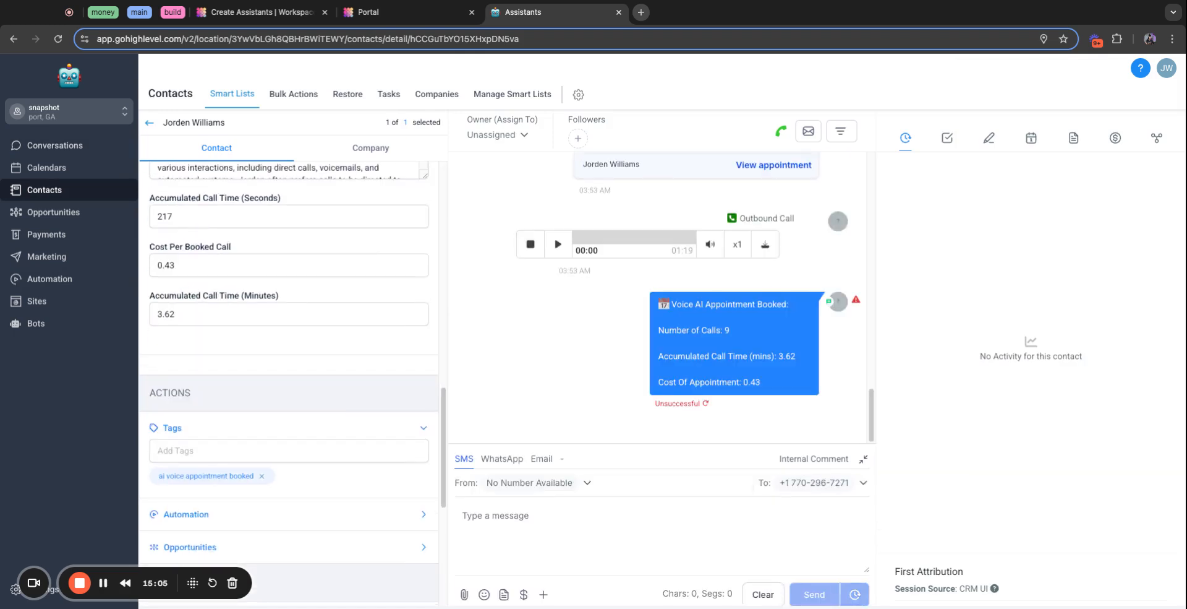
{"action": "left_click", "coordinate": [262, 476]}
{"action": "left_click", "coordinate": [288, 451]}
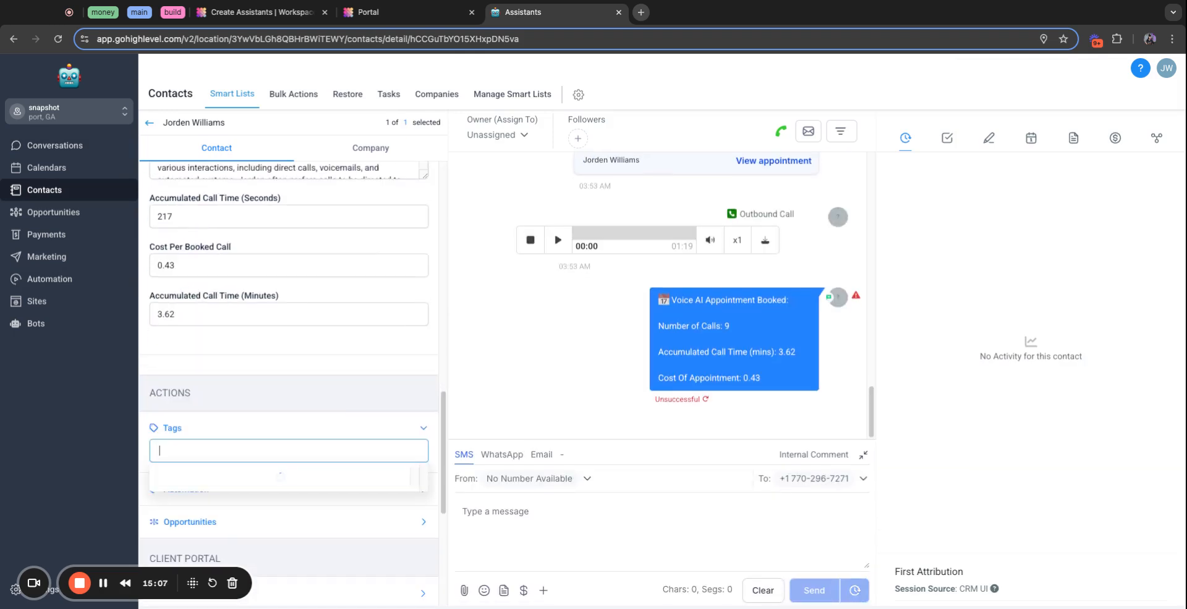
{"action": "scroll", "coordinate": [288, 450], "scroll_direction": "down", "scroll_amount": 1}
{"action": "type", "text": "make ai call"}
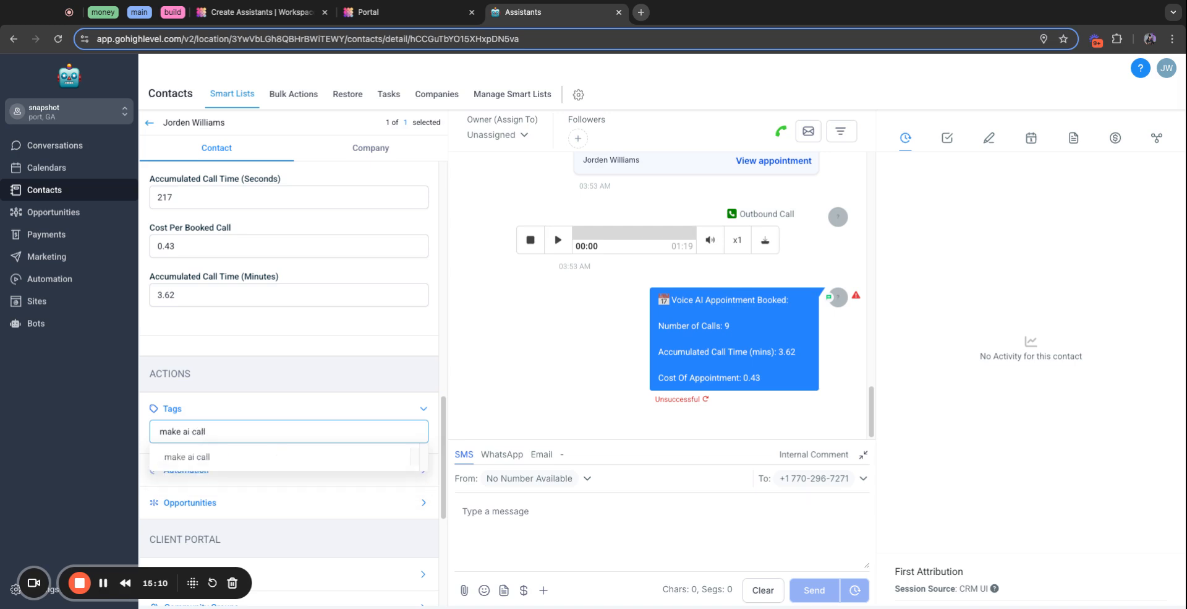
{"action": "key", "text": "Return"}
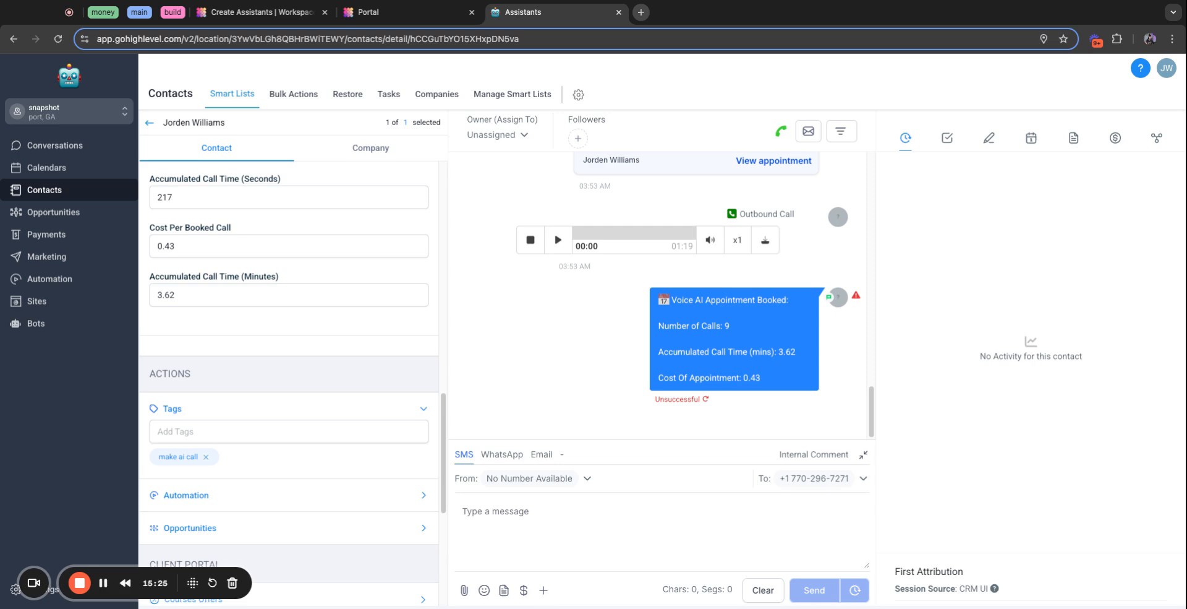
Reload the contact record and check the latest outbound call's time and the contact's current tags.
{"action": "key", "text": "super+l"}
{"action": "key", "text": "Return"}
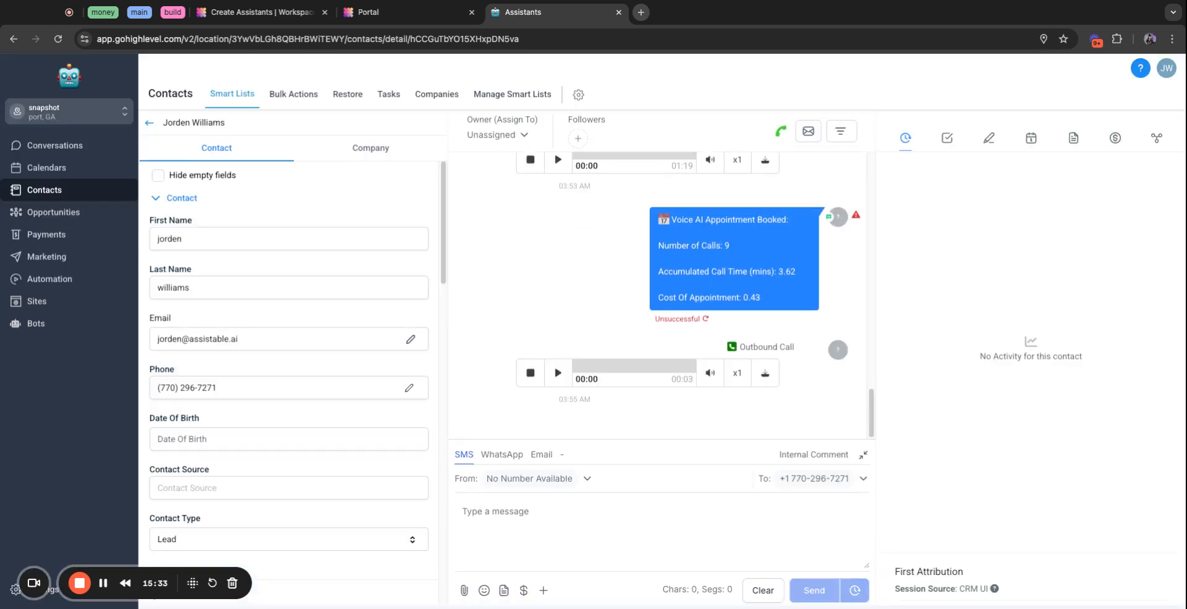
{"action": "triple_click", "coordinate": [575, 399]}
{"action": "scroll", "coordinate": [288, 382], "scroll_direction": "down", "scroll_amount": 15}
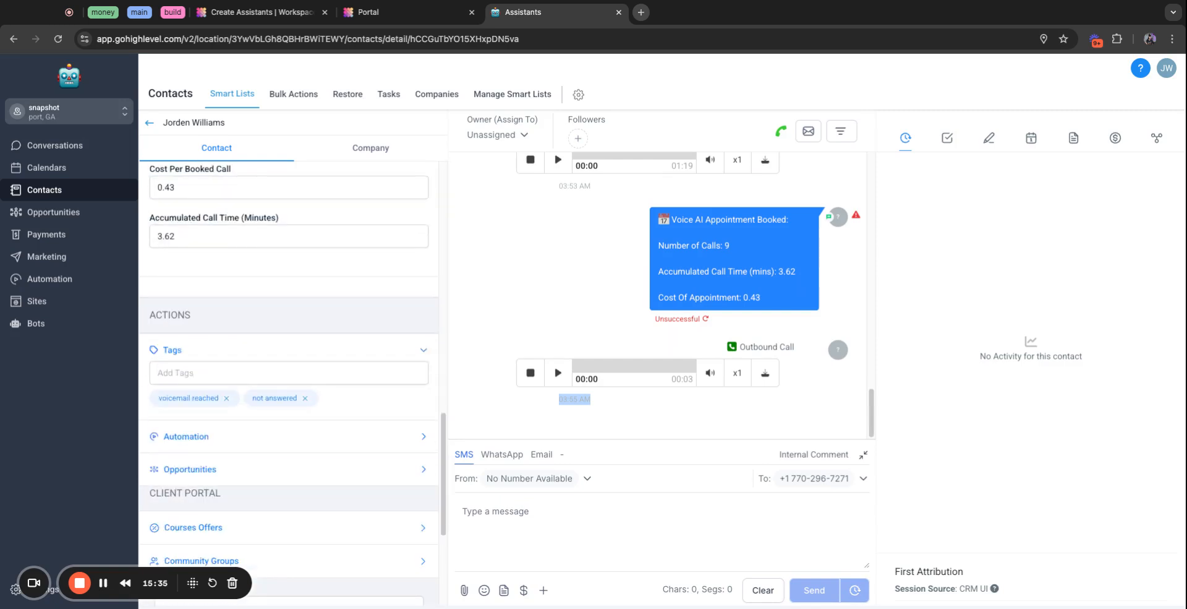
{"action": "triple_click", "coordinate": [176, 398]}
{"action": "triple_click", "coordinate": [275, 399]}
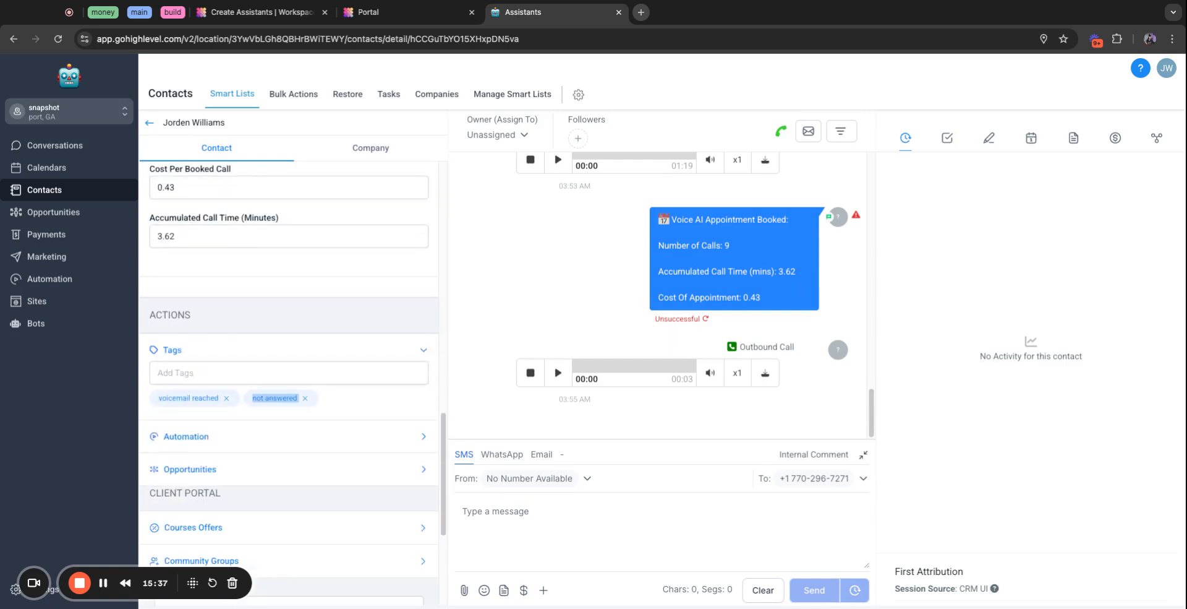
Reload the contact record again and recheck its Tags section.
{"action": "left_click", "coordinate": [308, 39]}
{"action": "key", "text": "Return"}
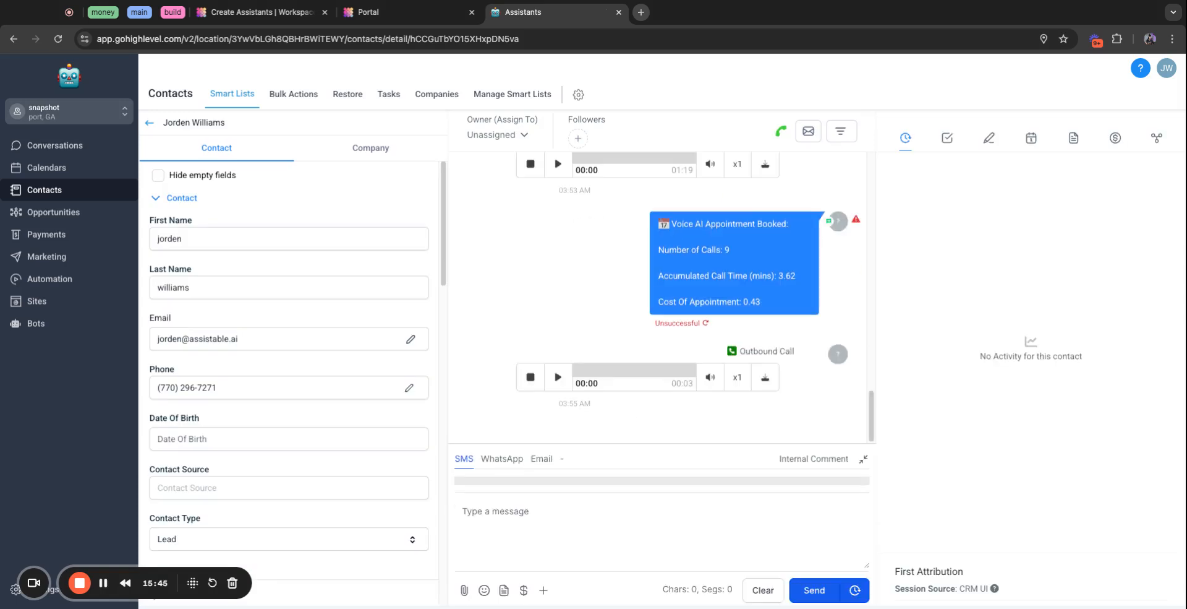
{"action": "scroll", "coordinate": [289, 371], "scroll_direction": "down", "scroll_amount": 15}
{"action": "scroll", "coordinate": [289, 371], "scroll_direction": "up", "scroll_amount": 4}
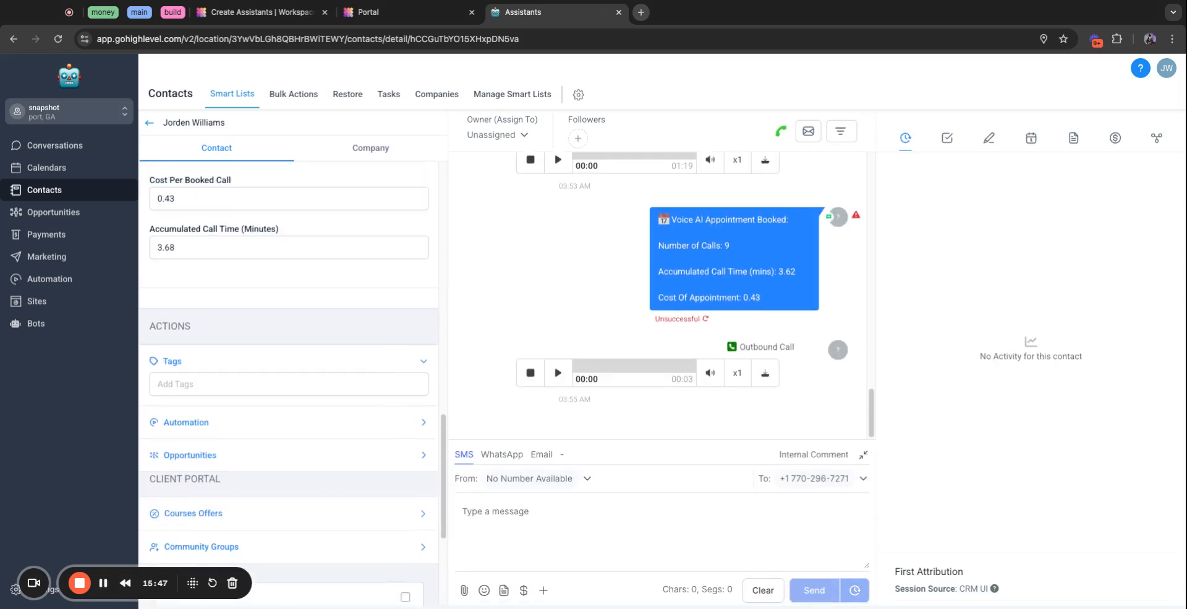
Review the contact's call counter, last call transcript and summary, call history summaries, cost and accumulated time fields.
{"action": "scroll", "coordinate": [289, 371], "scroll_direction": "up", "scroll_amount": 2}
{"action": "scroll", "coordinate": [289, 371], "scroll_direction": "up", "scroll_amount": 10}
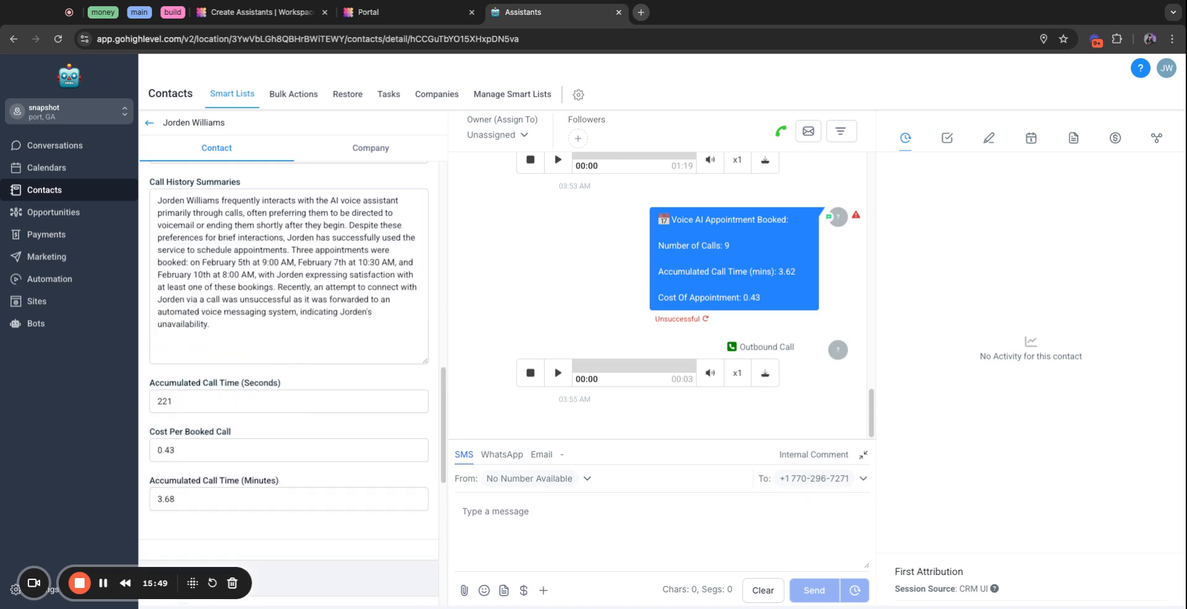
{"action": "scroll", "coordinate": [289, 371], "scroll_direction": "down", "scroll_amount": 10}
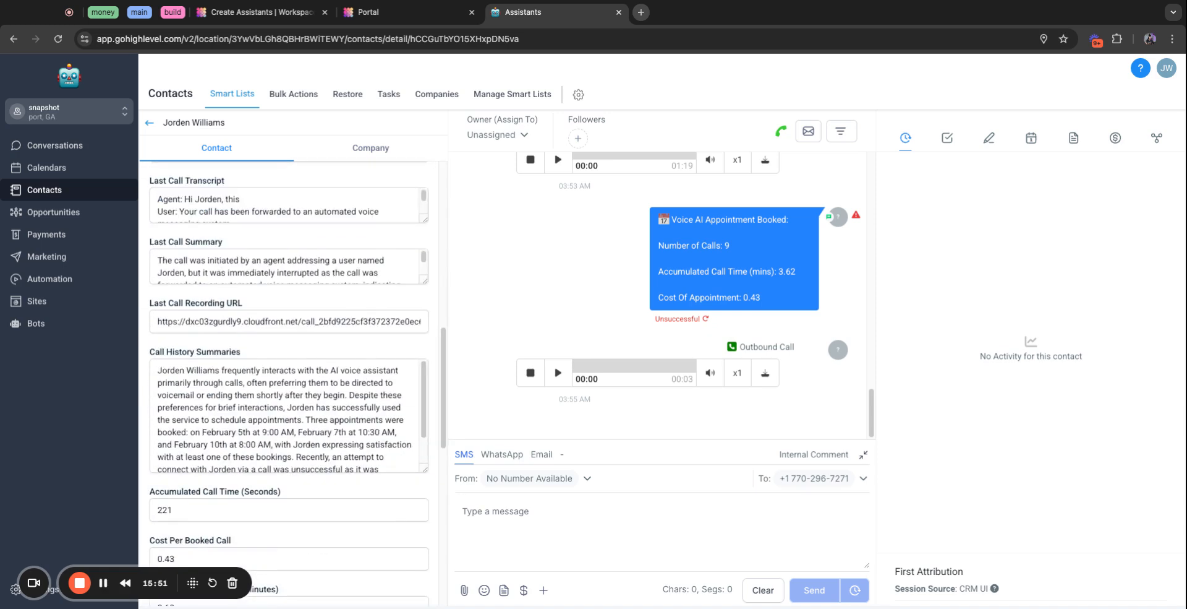
{"action": "scroll", "coordinate": [289, 371], "scroll_direction": "up", "scroll_amount": 3}
{"action": "double_click", "coordinate": [162, 263]}
{"action": "scroll", "coordinate": [288, 371], "scroll_direction": "down", "scroll_amount": 8}
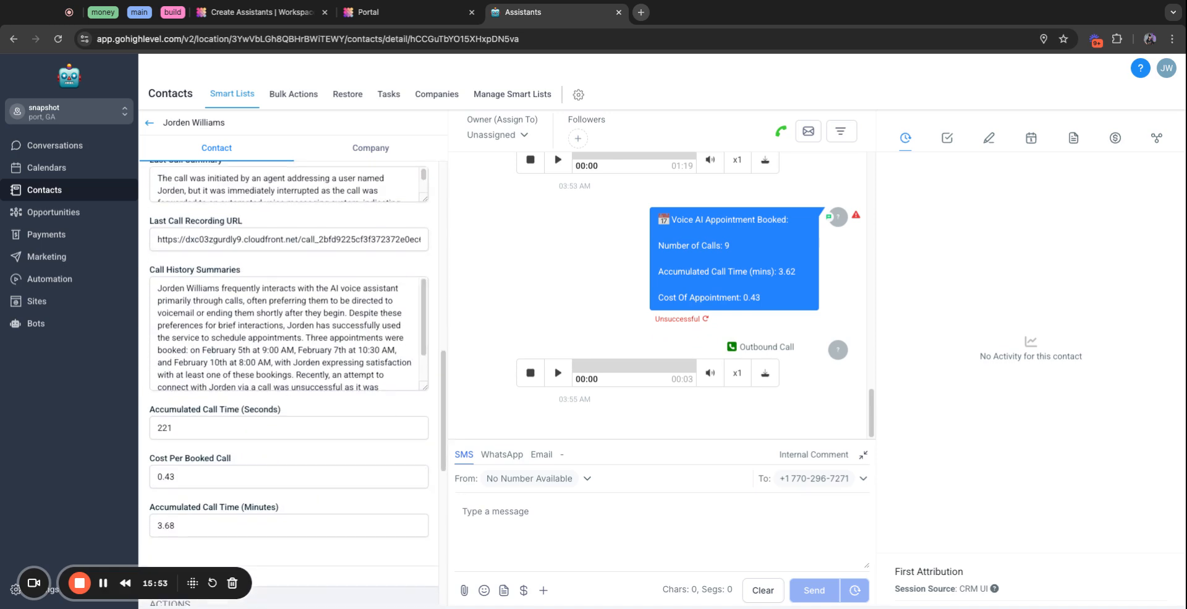
{"action": "scroll", "coordinate": [288, 371], "scroll_direction": "down", "scroll_amount": 4}
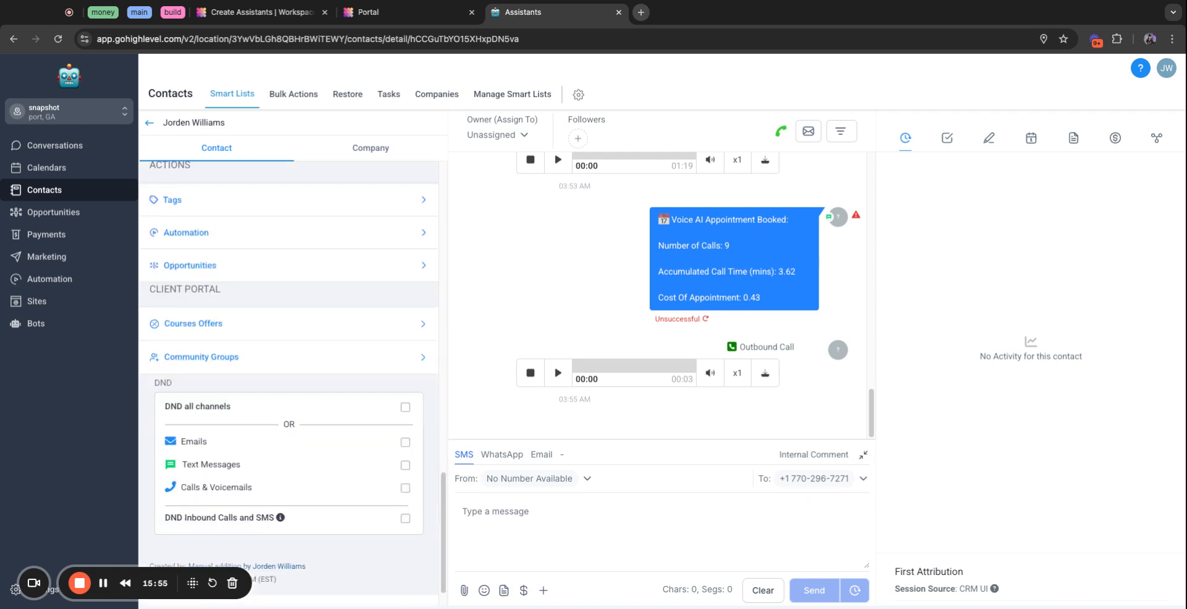
{"action": "scroll", "coordinate": [289, 371], "scroll_direction": "down", "scroll_amount": 1}
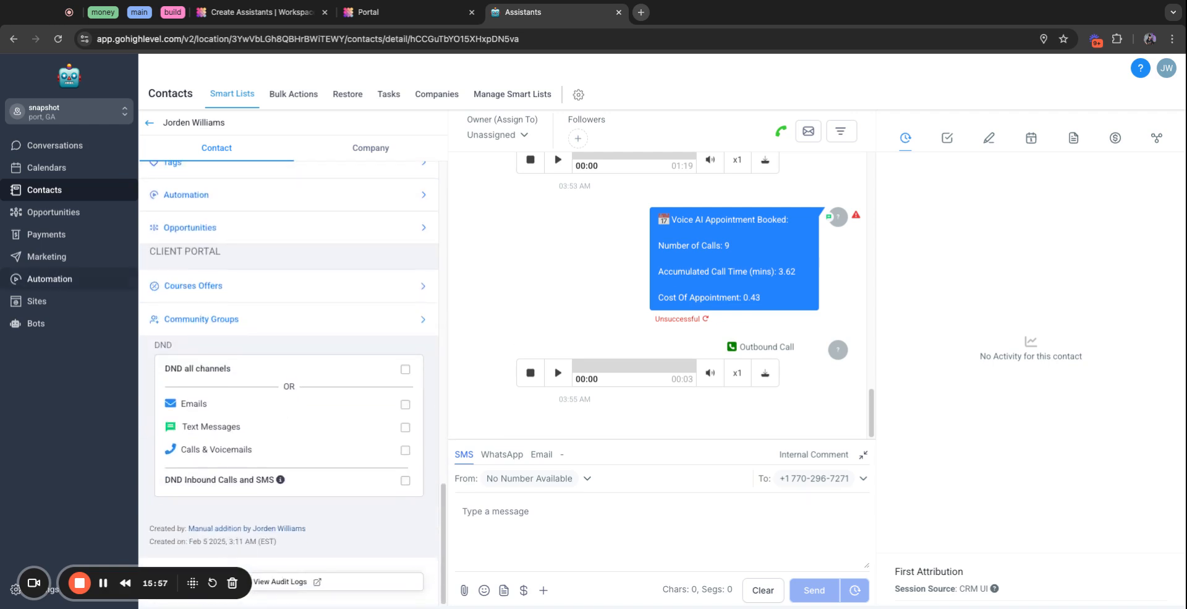
Return to the easy version workflow folder and look through the call data workflow's actions.
{"action": "left_click", "coordinate": [49, 279]}
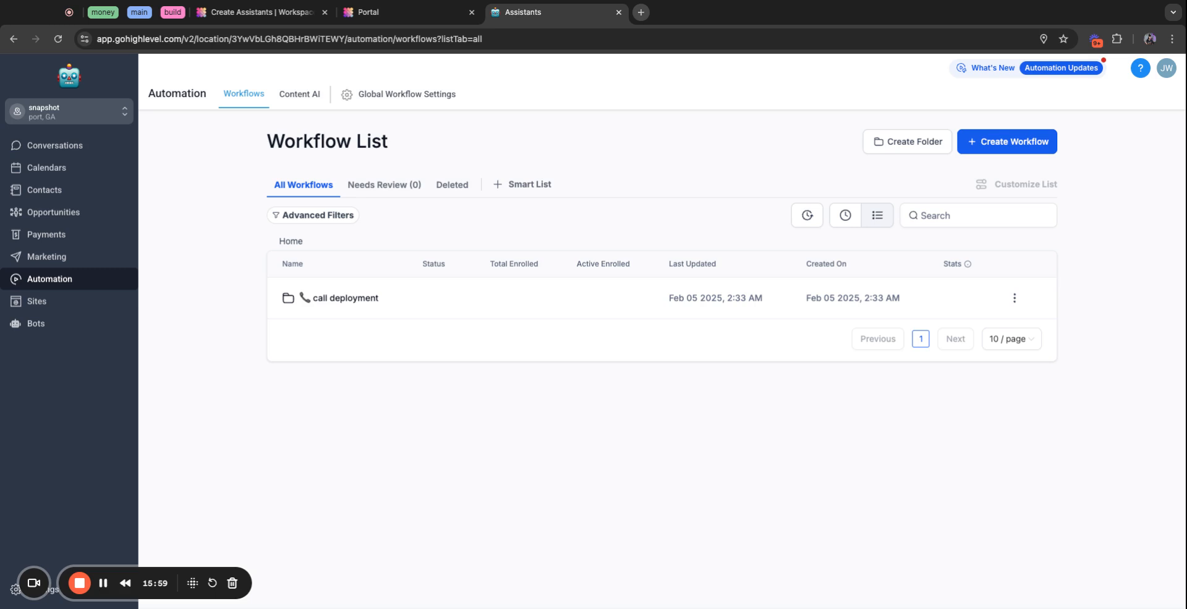
{"action": "left_click", "coordinate": [345, 298]}
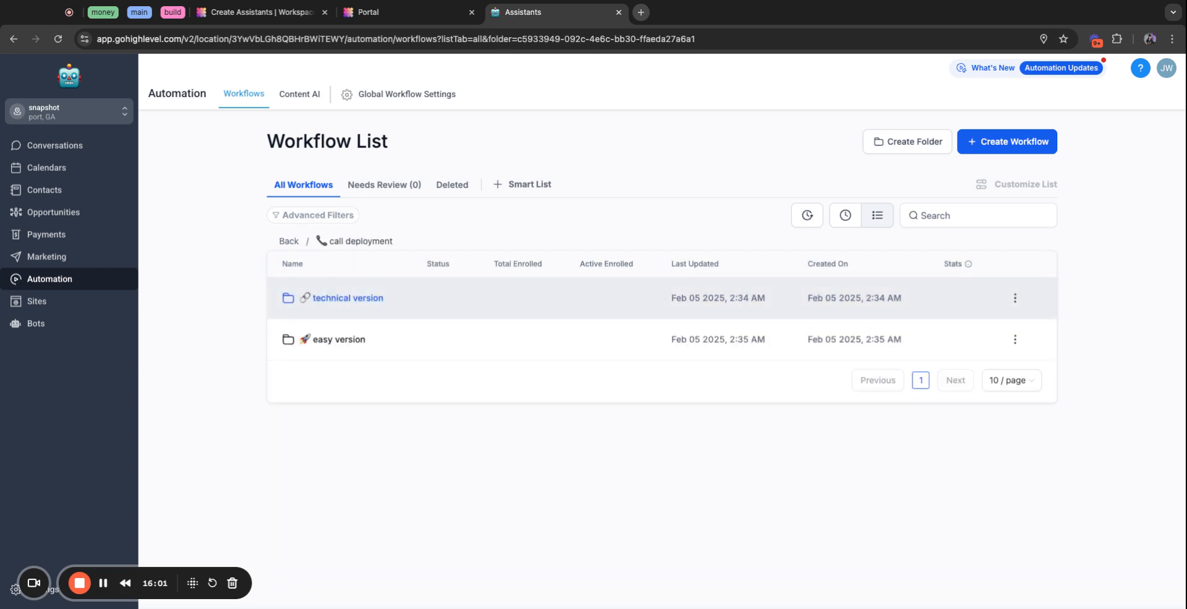
{"action": "left_click", "coordinate": [347, 298]}
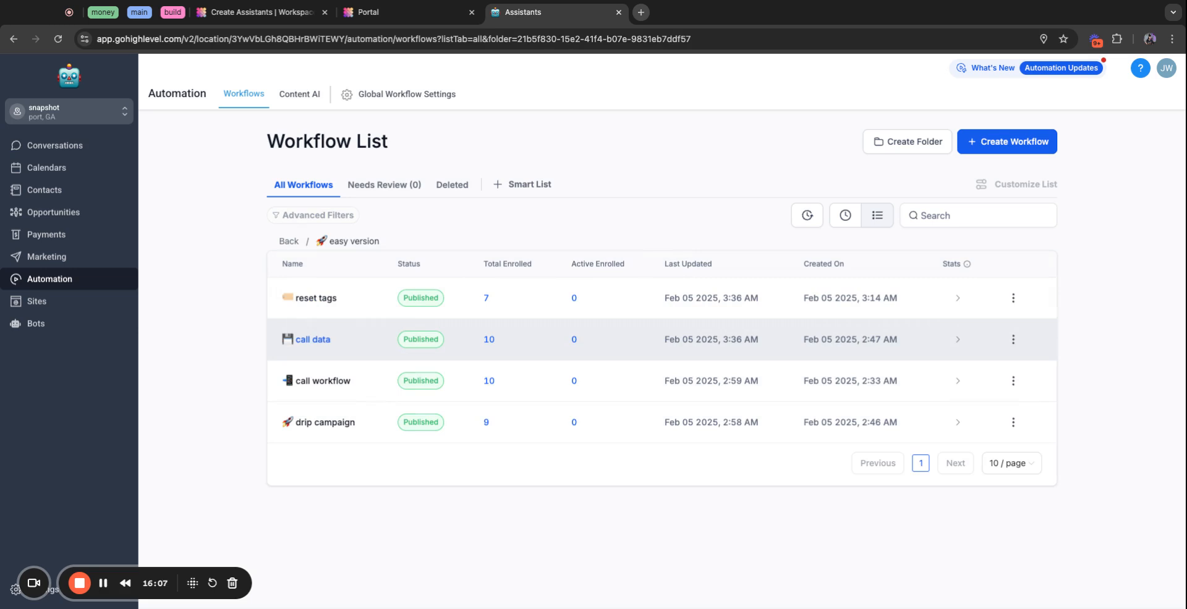
{"action": "left_click", "coordinate": [313, 339]}
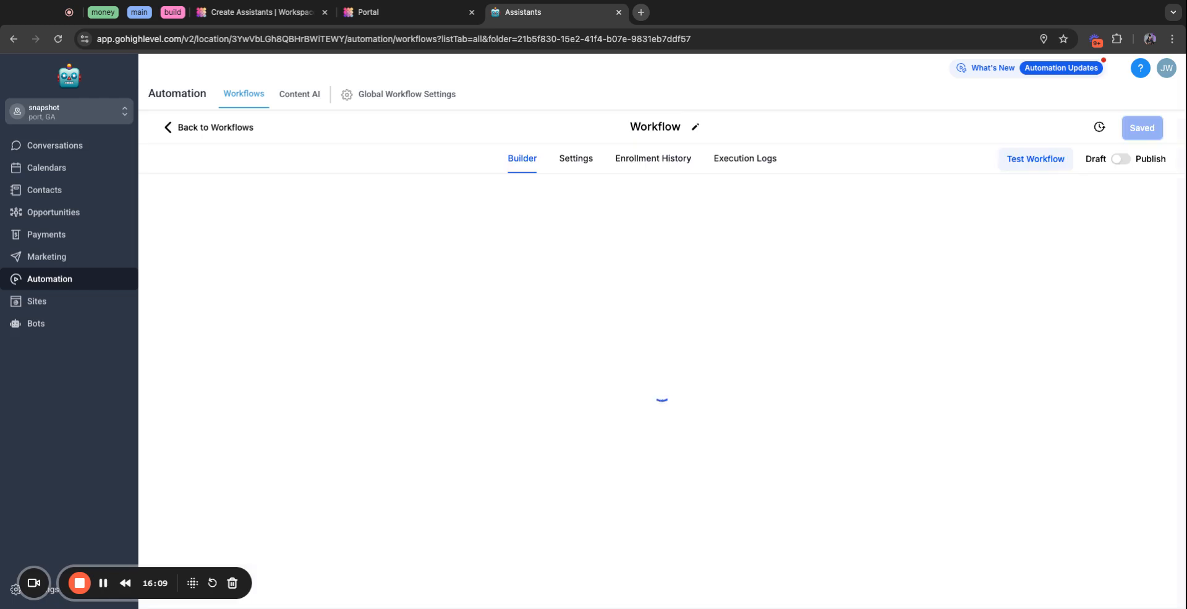
{"action": "scroll", "coordinate": [592, 358], "scroll_direction": "down", "scroll_amount": 5}
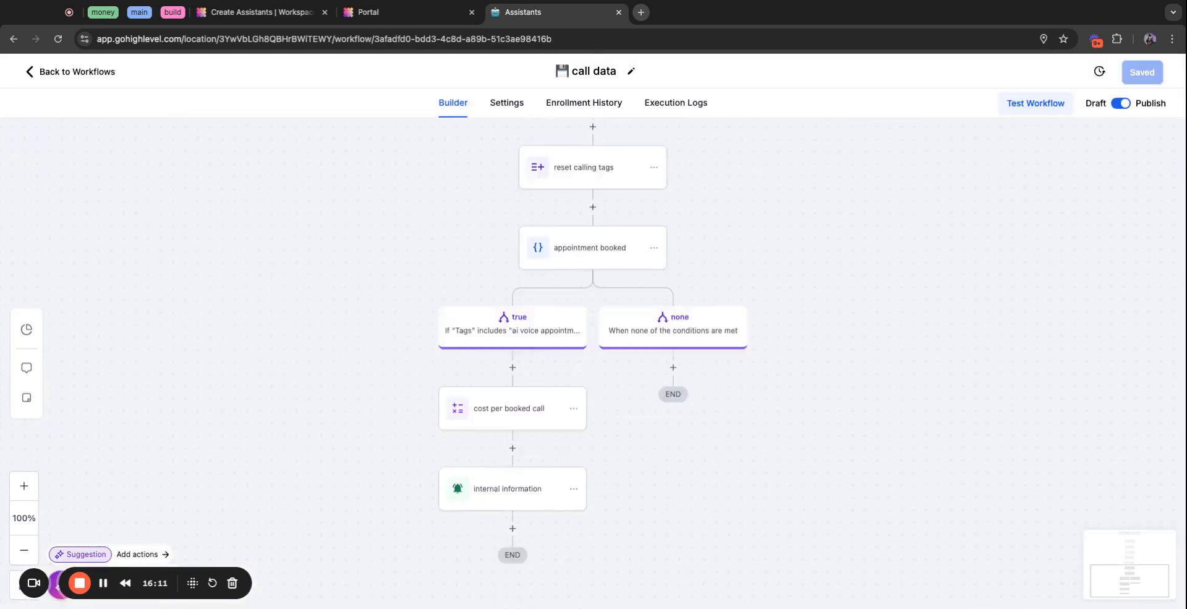
{"action": "scroll", "coordinate": [592, 358], "scroll_direction": "up", "scroll_amount": 6}
{"action": "left_click", "coordinate": [77, 71]}
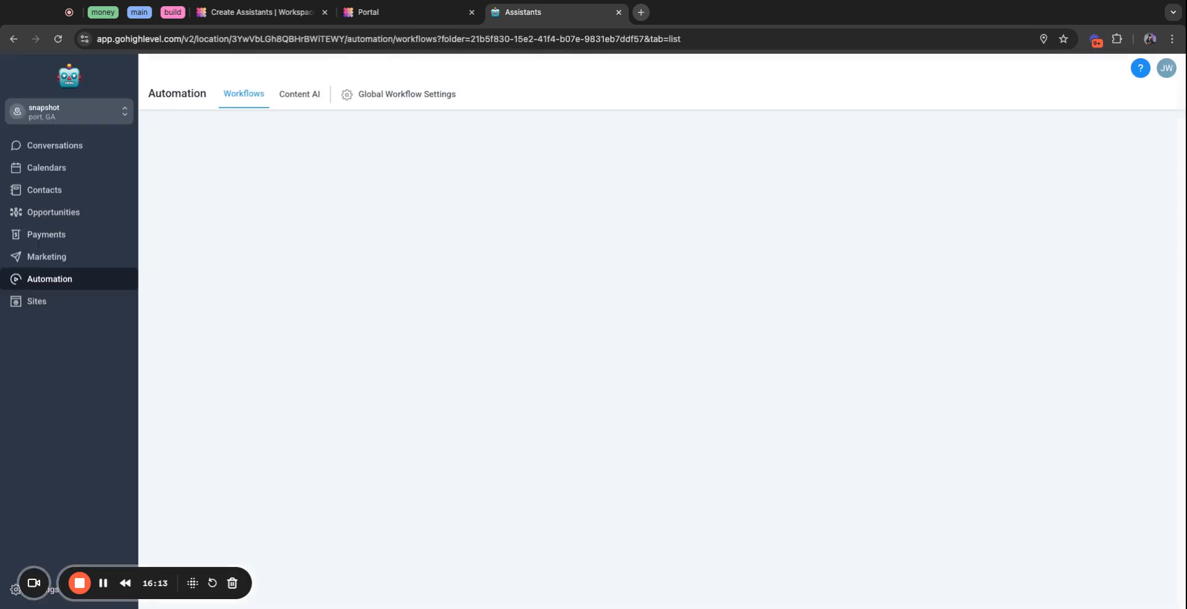
Look briefly at the reset tags and call workflow automations, returning to the workflow list.
{"action": "left_click", "coordinate": [316, 298]}
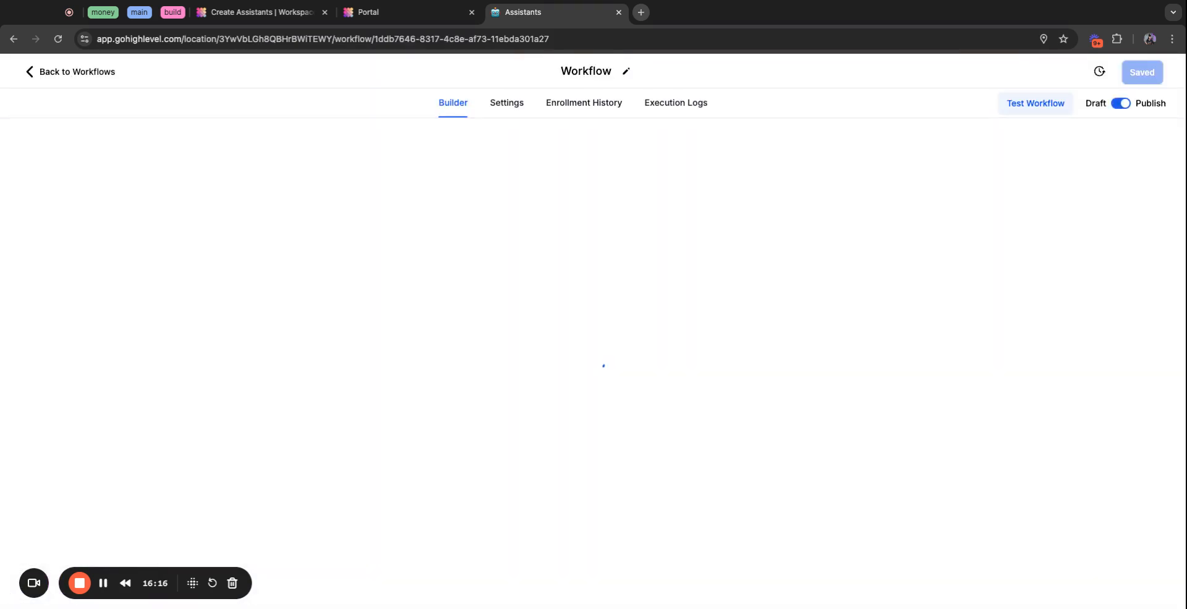
{"action": "left_click", "coordinate": [77, 71]}
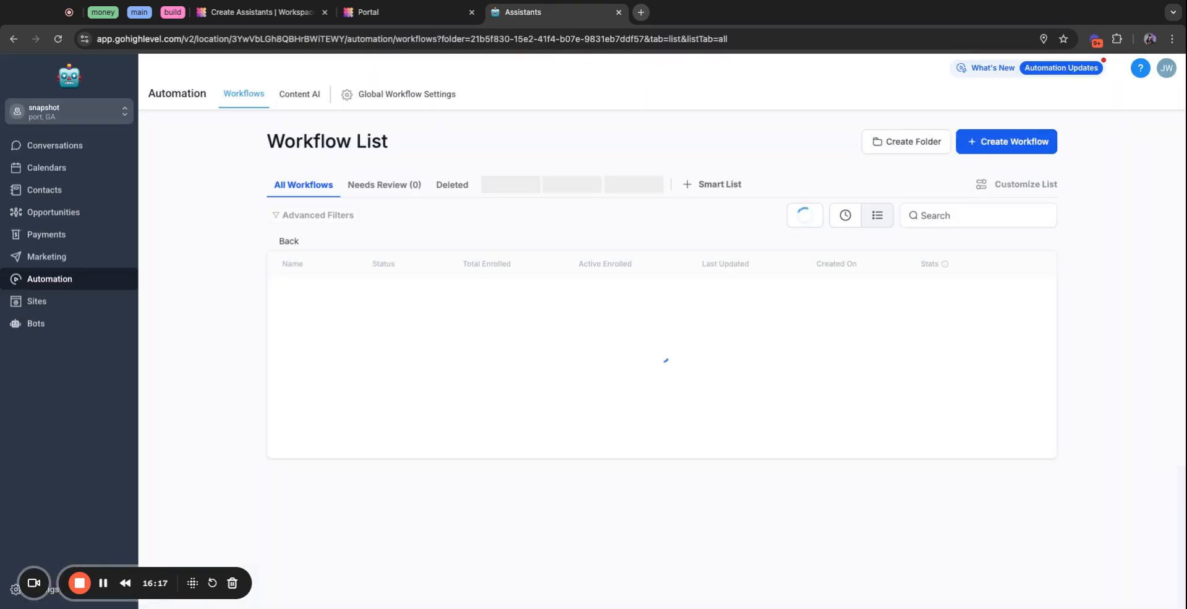
{"action": "left_click", "coordinate": [323, 380]}
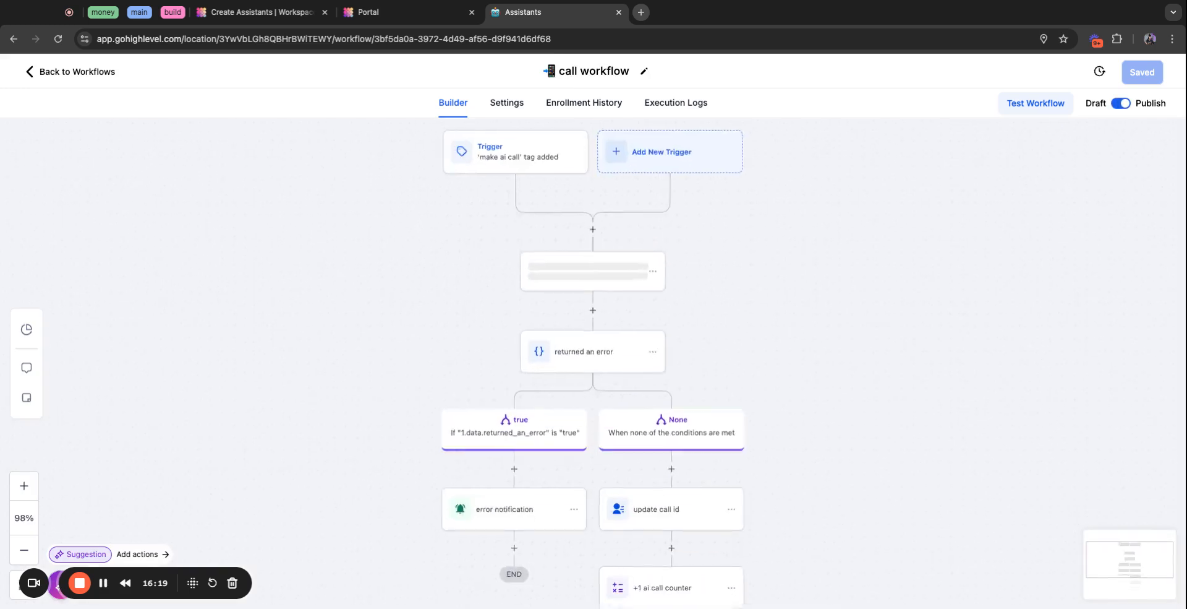
{"action": "left_click", "coordinate": [77, 72]}
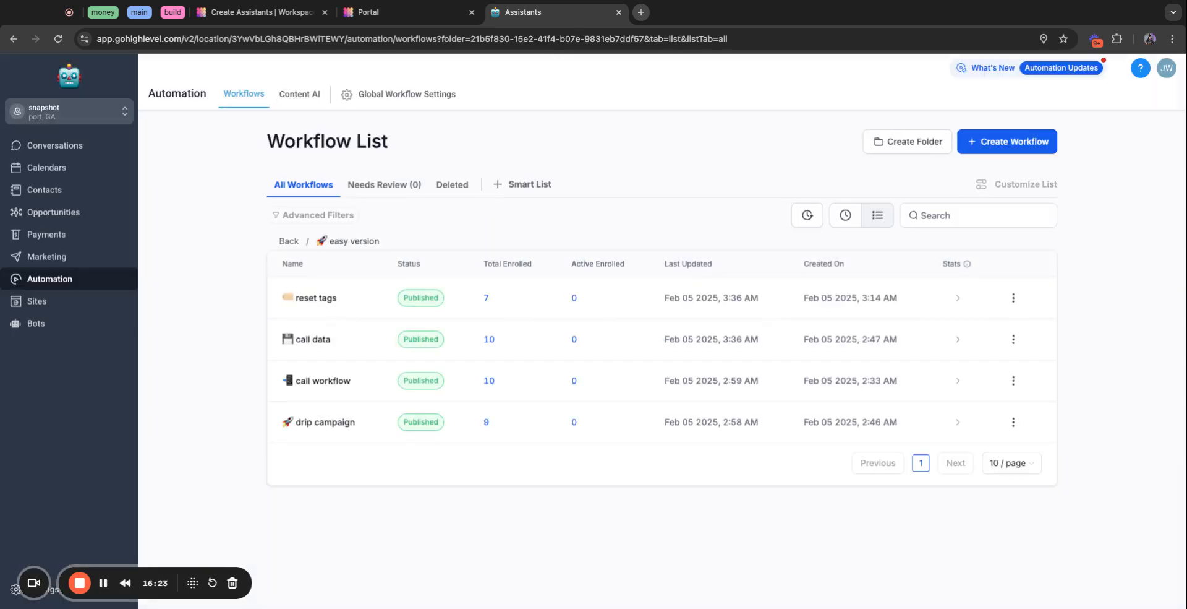
Open the drip campaign workflow and compare it with the portal's call assistant page, ending on the workflow.
{"action": "left_click", "coordinate": [326, 422]}
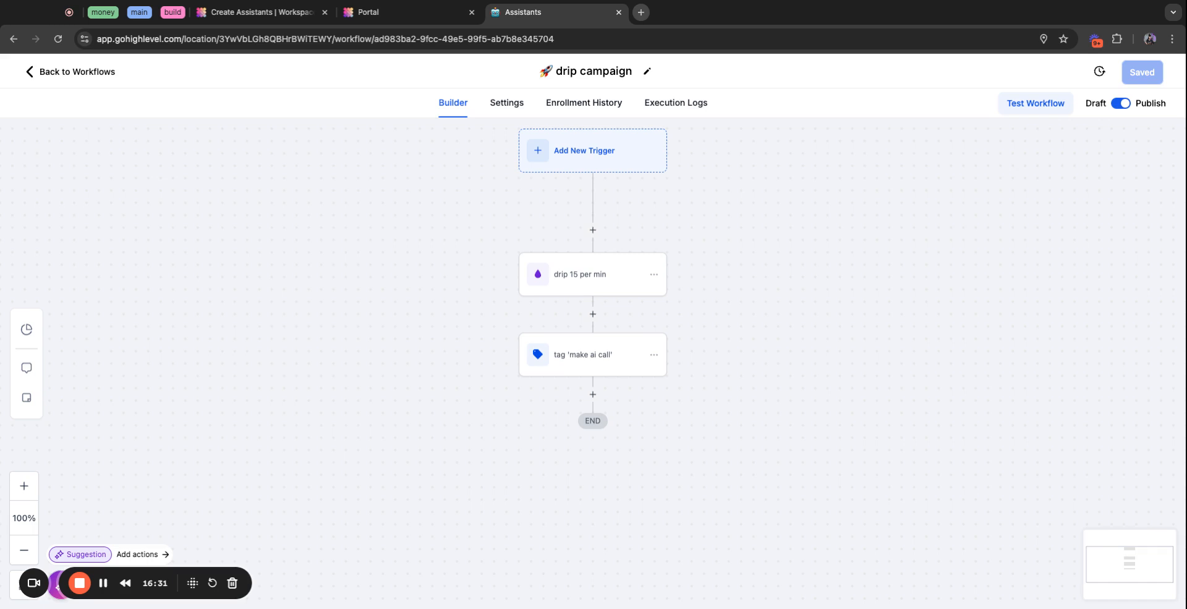
{"action": "key", "text": "ctrl+shift+Tab"}
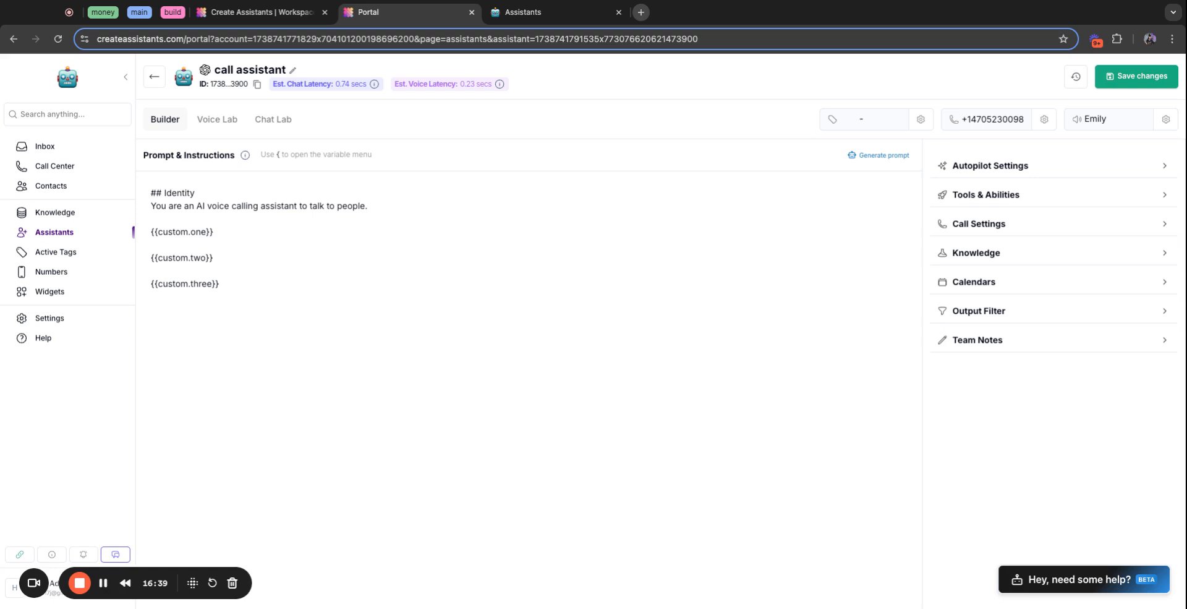
{"action": "key", "text": "ctrl+Tab"}
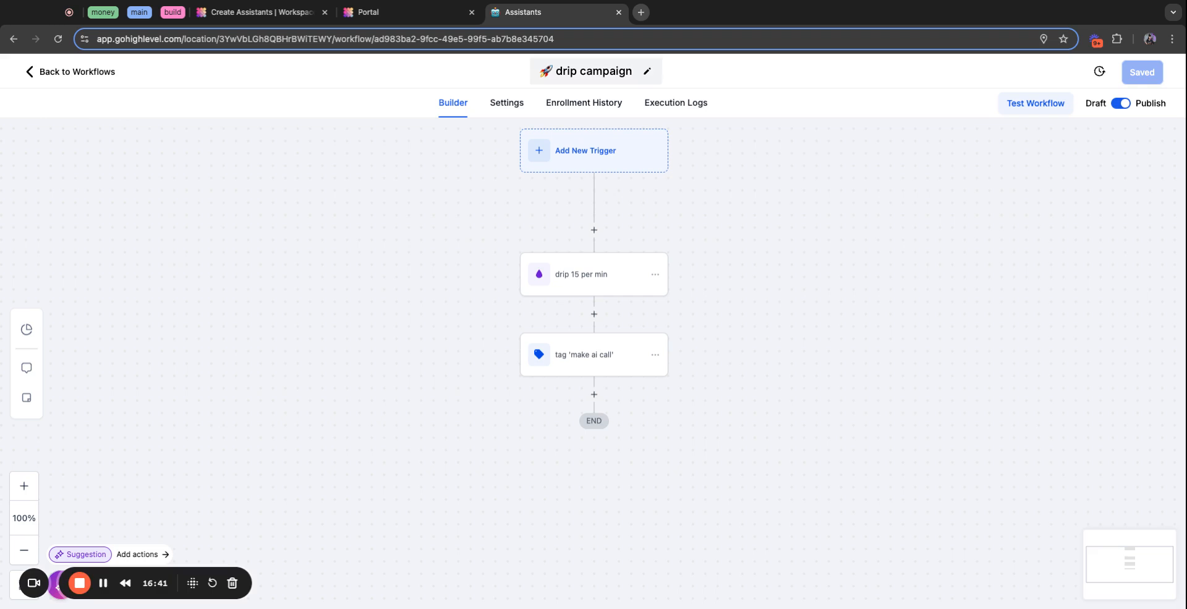